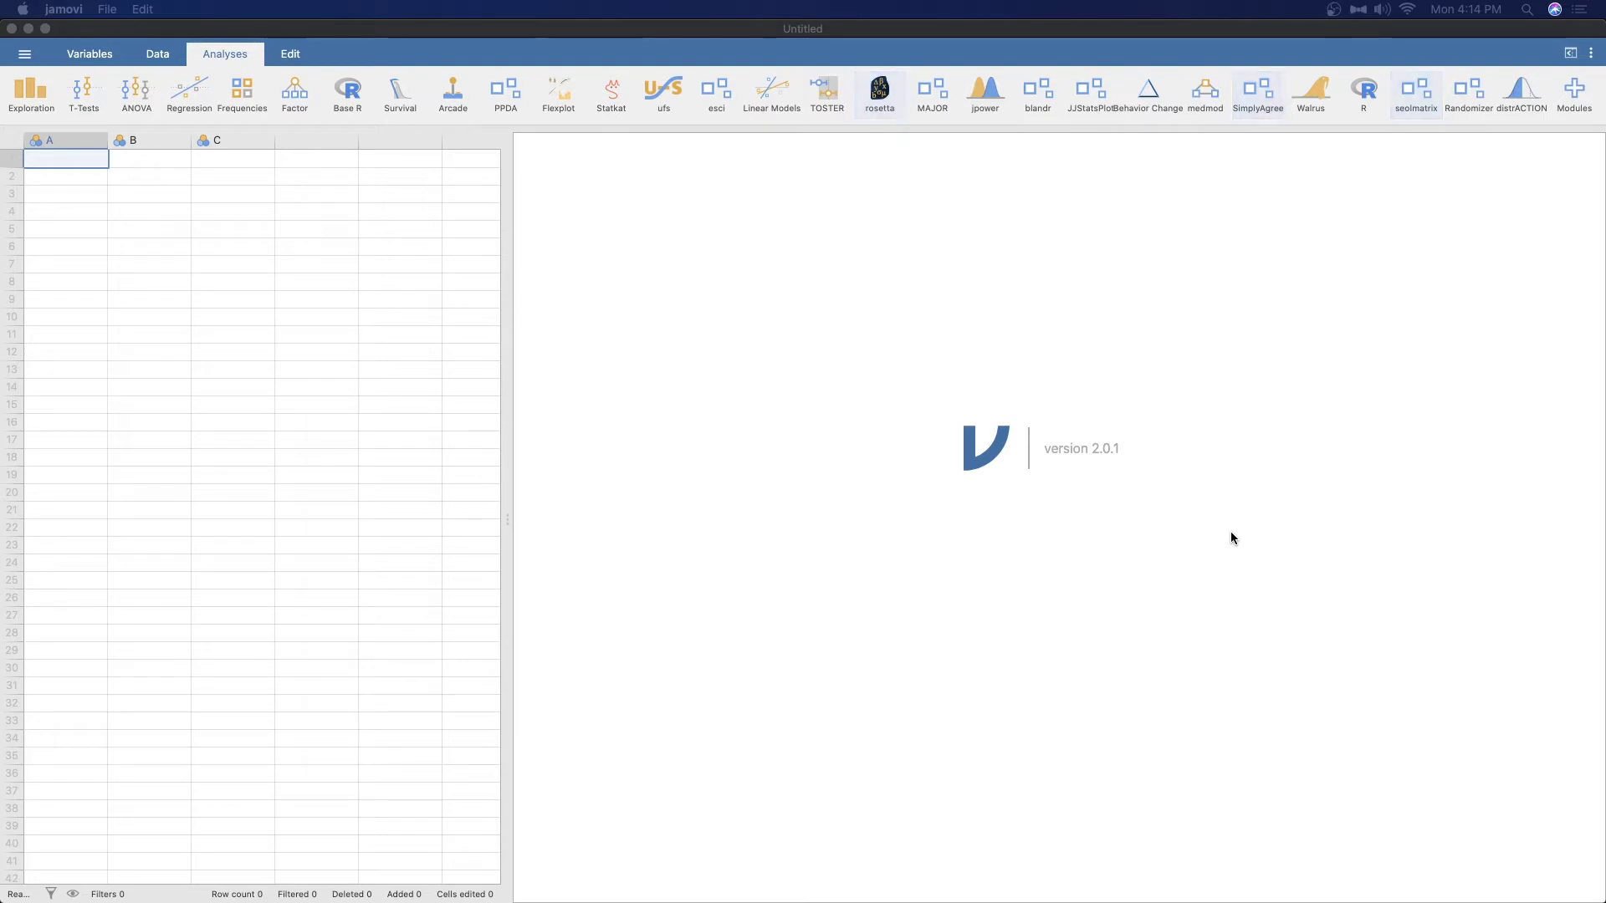
In the module manager, scroll the Available library to find jjstatsplot, then close the manager.
{"action": "left_click", "coordinate": [1211, 539]}
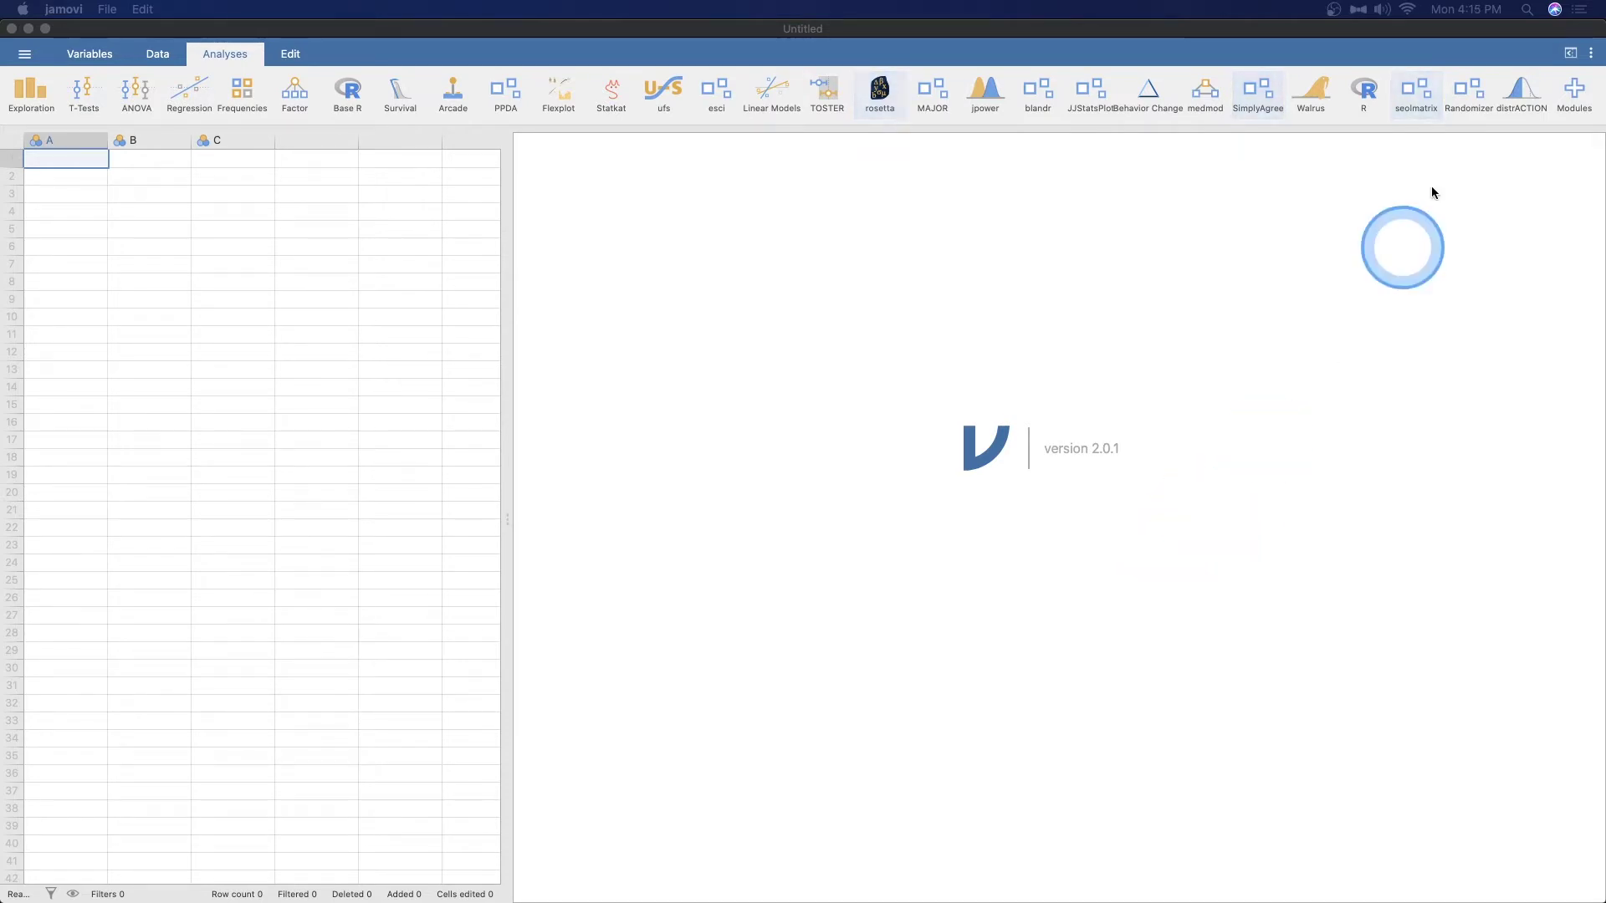
{"action": "left_click", "coordinate": [1577, 94]}
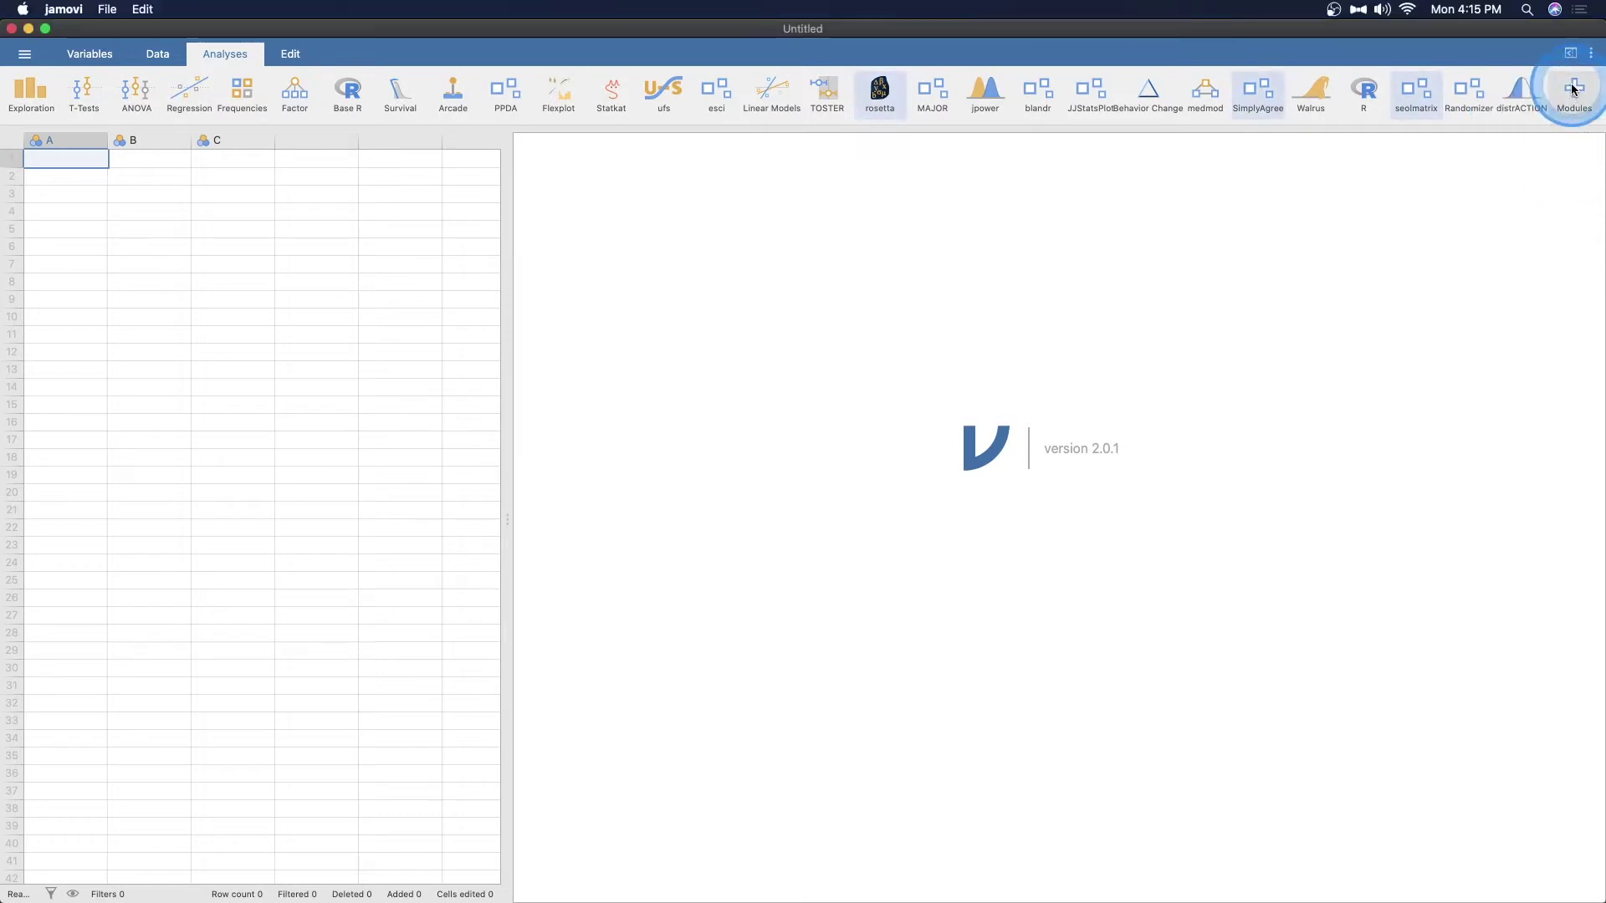
{"action": "left_click", "coordinate": [1577, 96]}
{"action": "left_click", "coordinate": [1486, 171]}
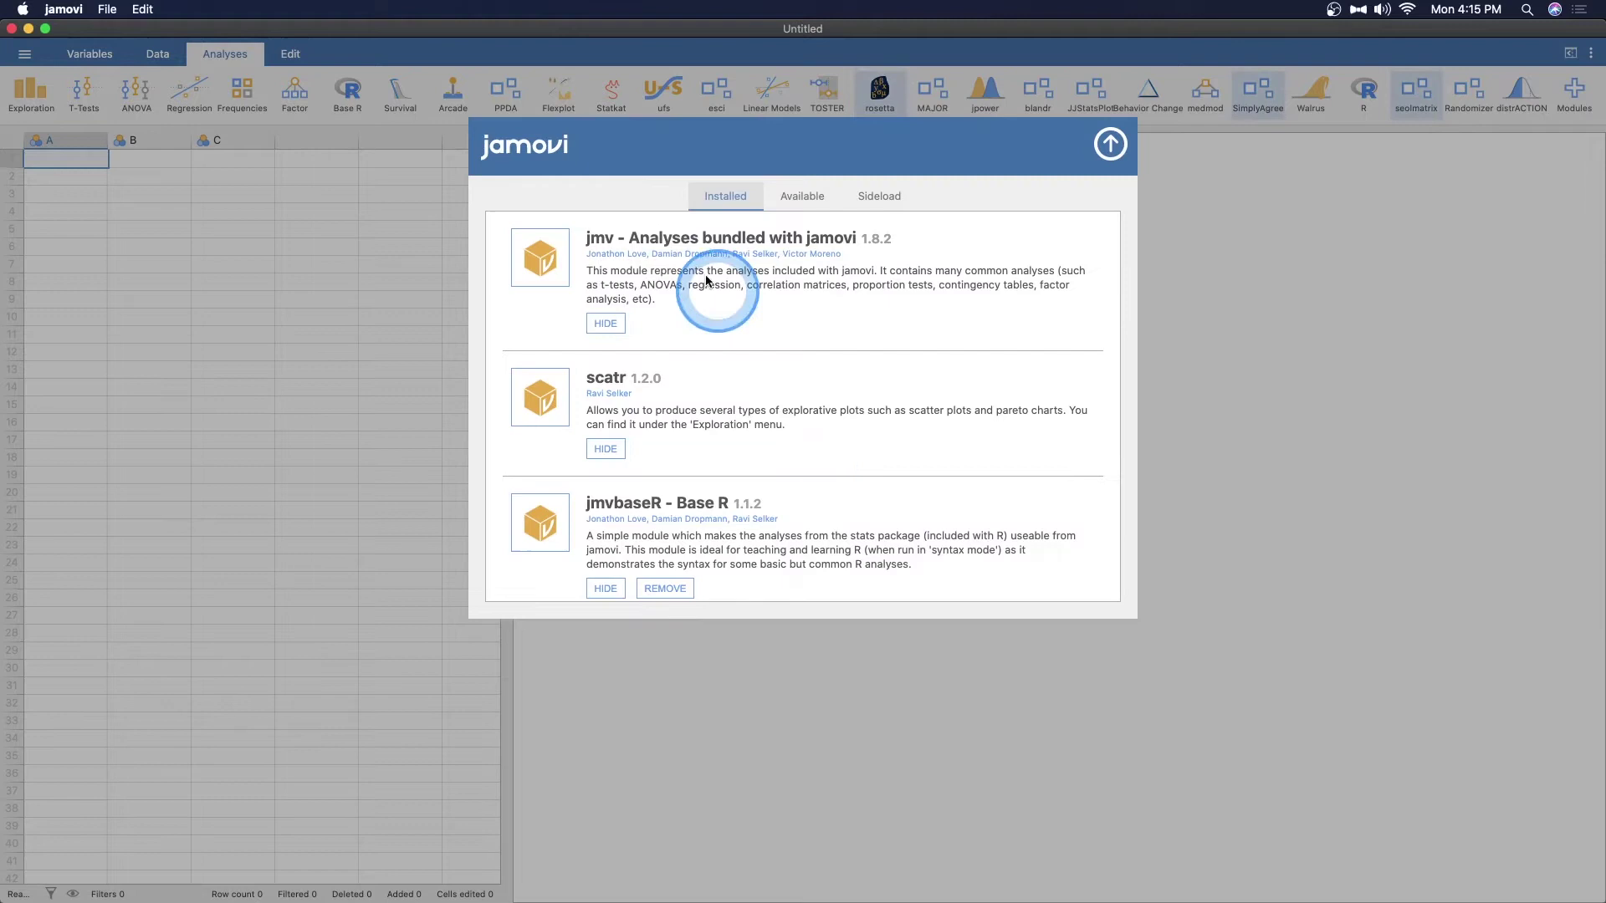
{"action": "left_click", "coordinate": [815, 196]}
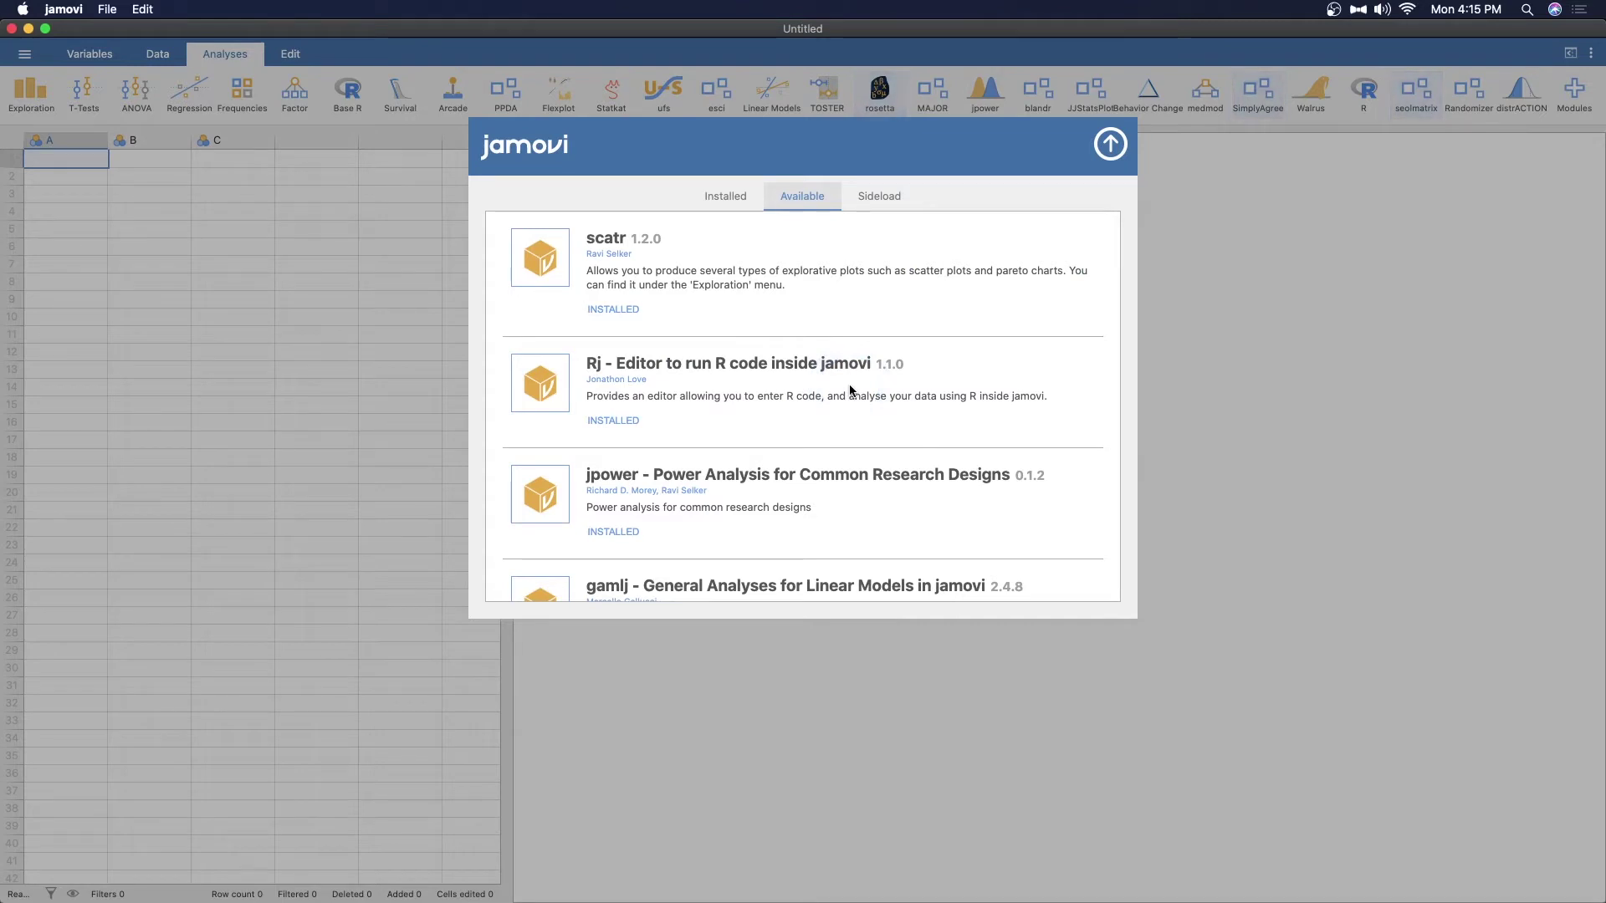
{"action": "scroll", "coordinate": [878, 443], "scroll_direction": "down", "scroll_amount": 15}
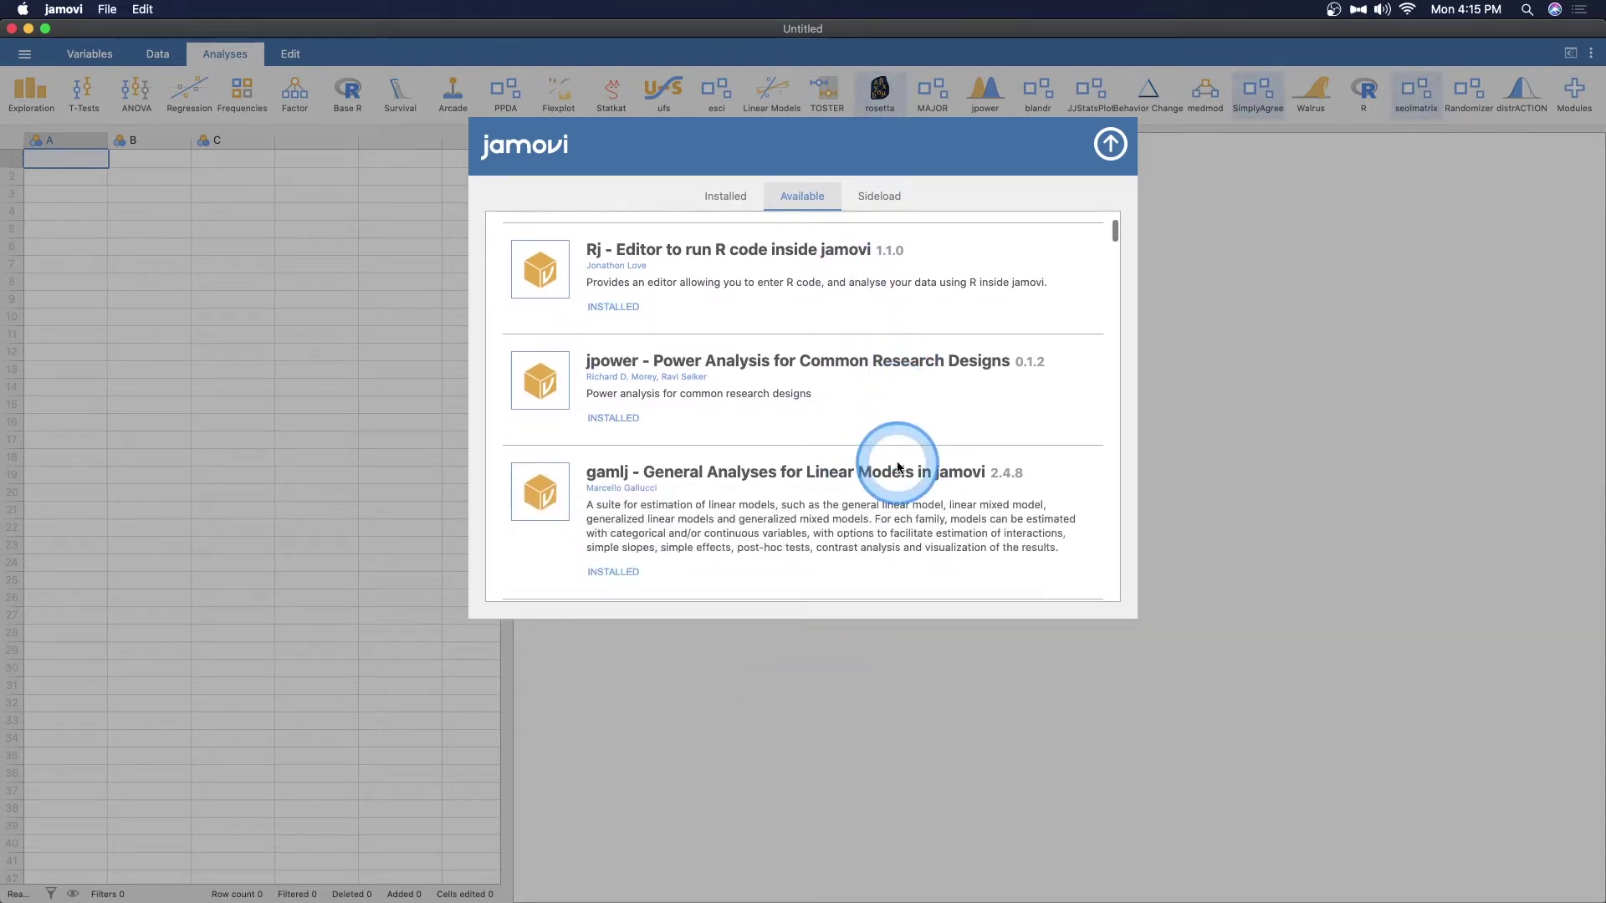
{"action": "scroll", "coordinate": [892, 466], "scroll_direction": "down", "scroll_amount": 10}
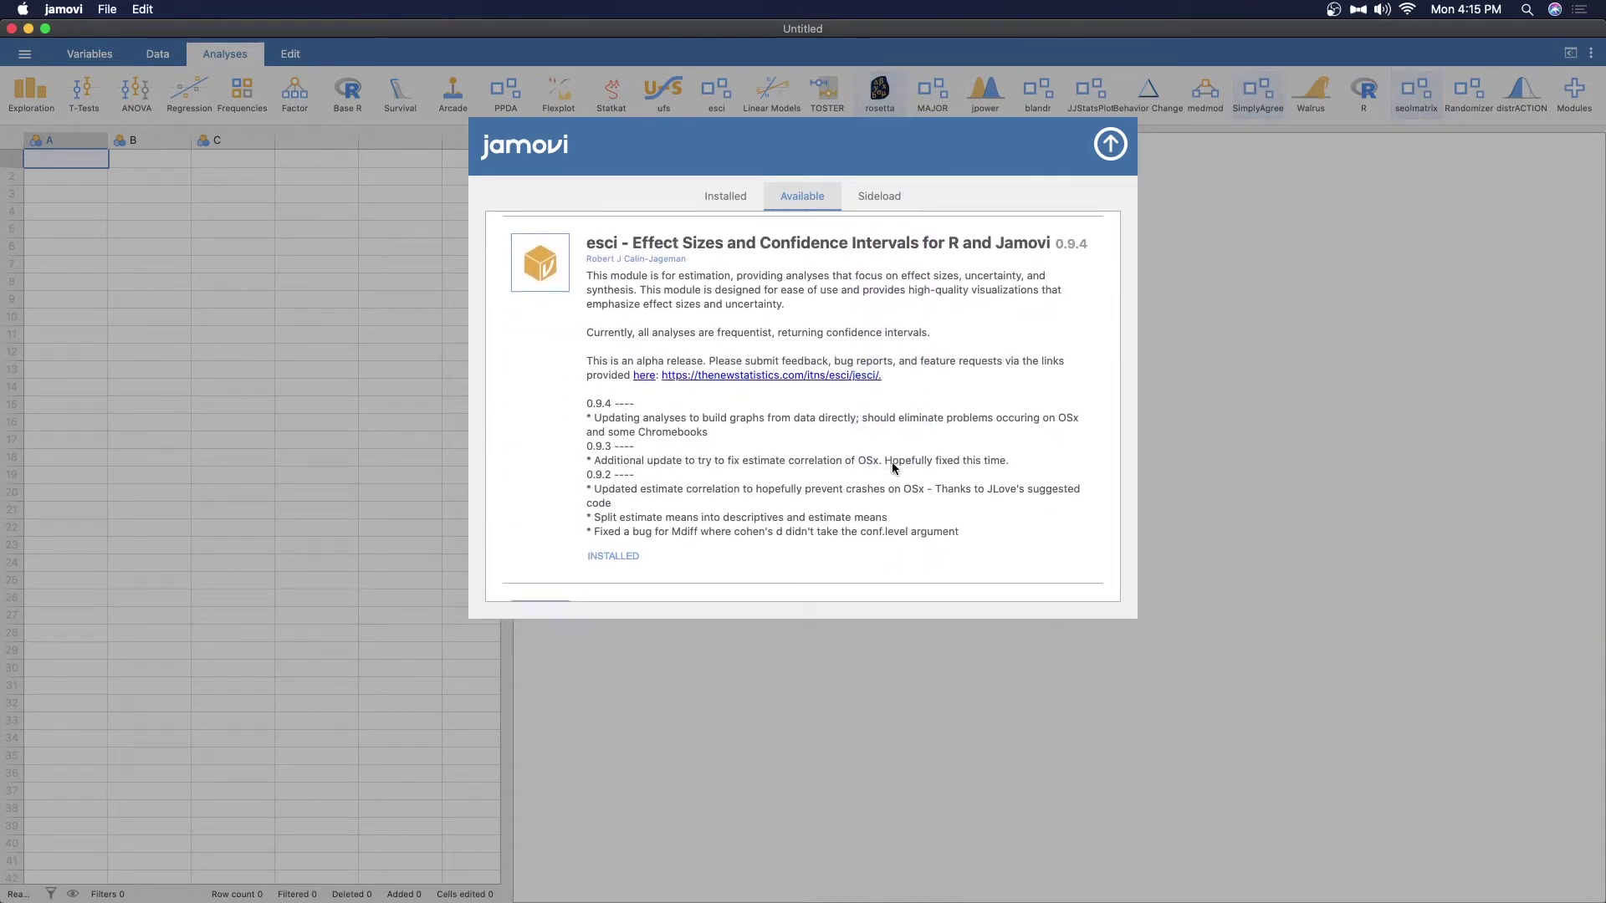
{"action": "scroll", "coordinate": [891, 468], "scroll_direction": "down", "scroll_amount": 15}
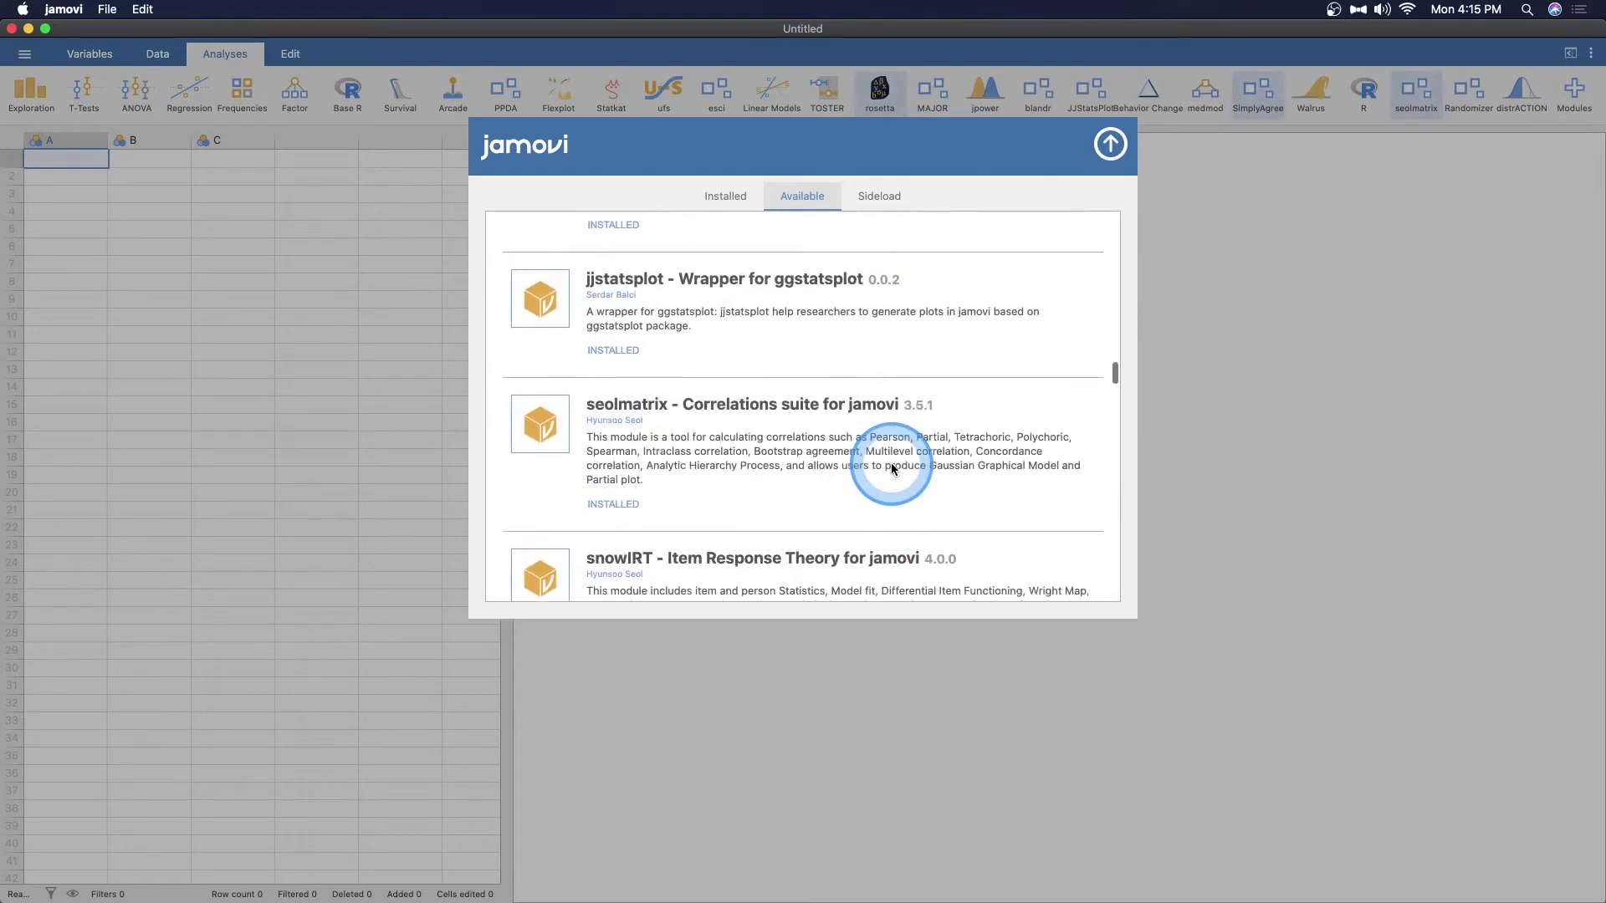
{"action": "scroll", "coordinate": [891, 463], "scroll_direction": "up", "scroll_amount": 3}
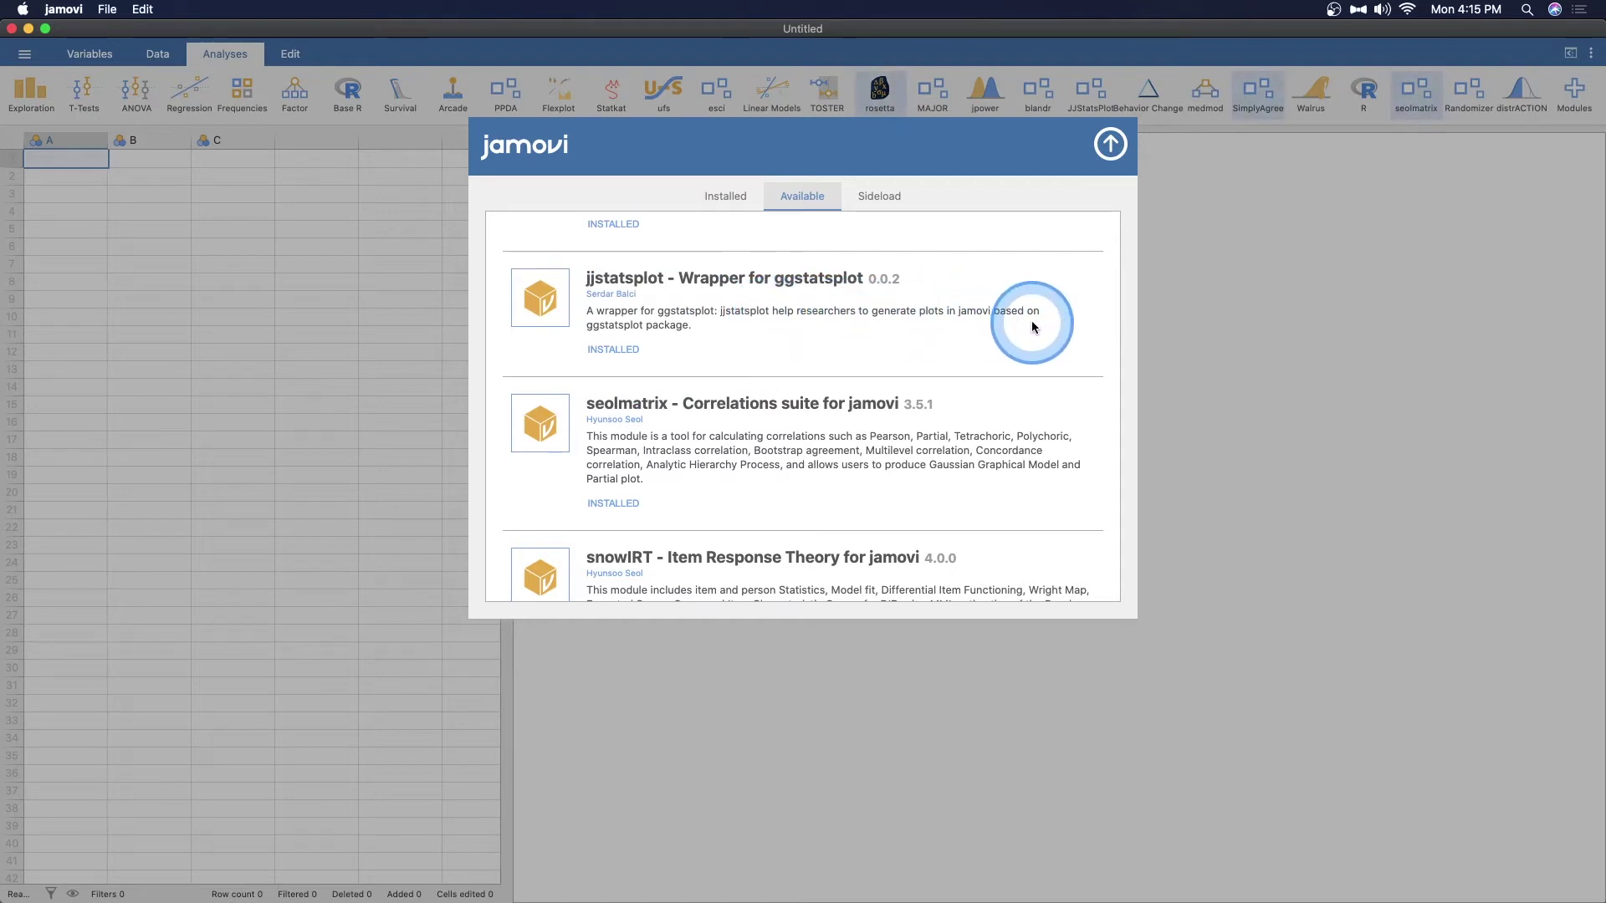
{"action": "left_click", "coordinate": [1172, 157]}
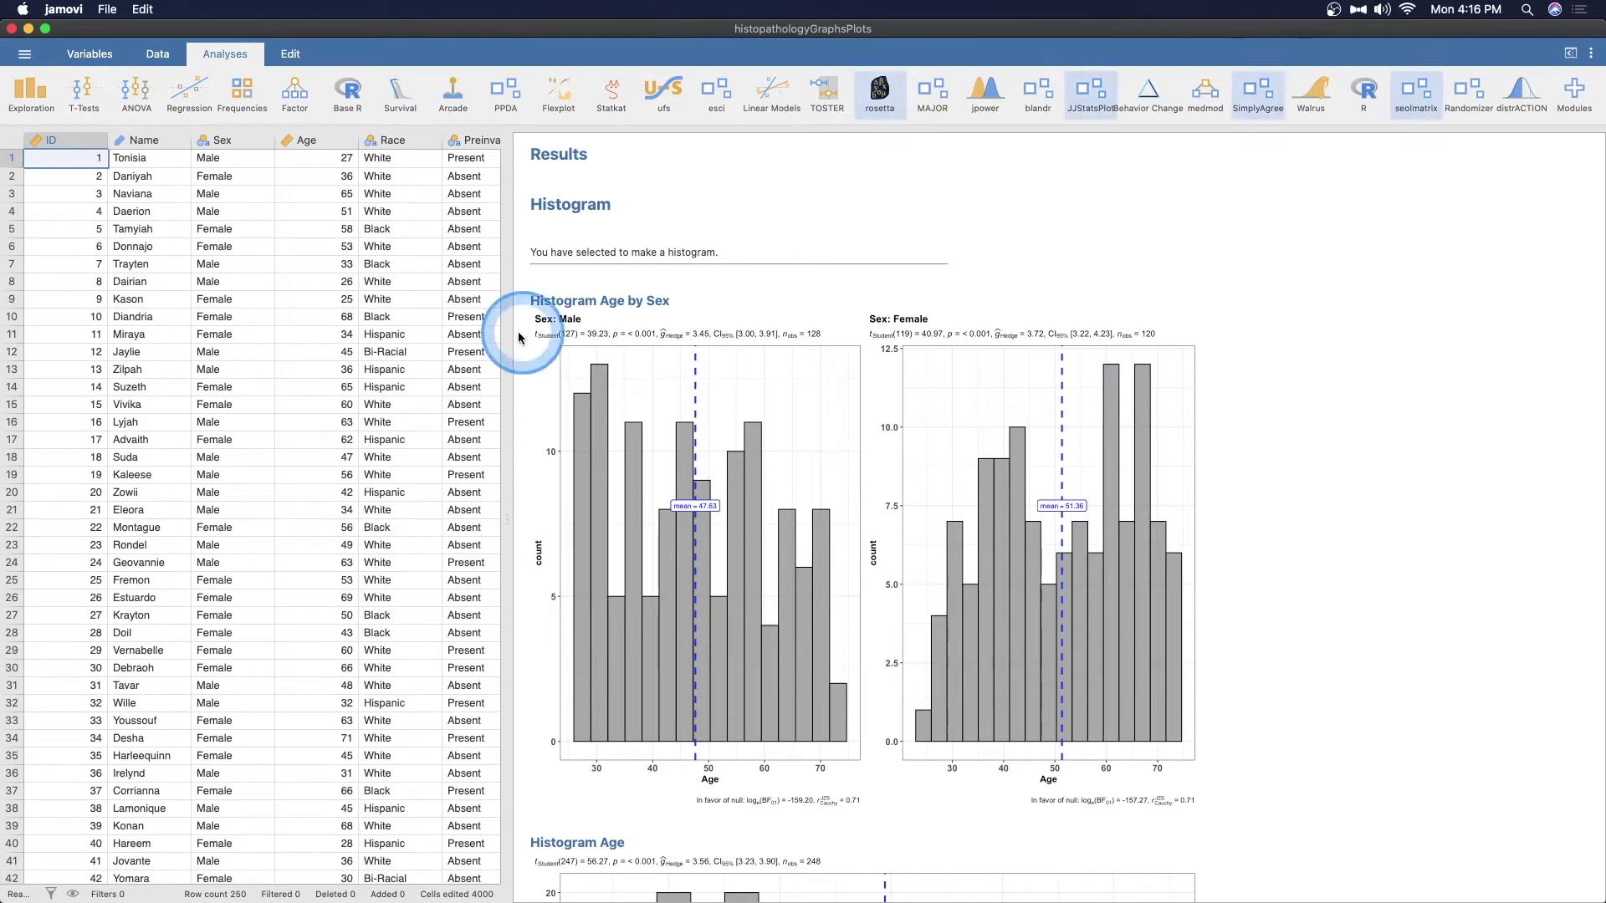
Switch to the Variables view and scroll through the histopathology dataset's variable list.
{"action": "left_click", "coordinate": [90, 53]}
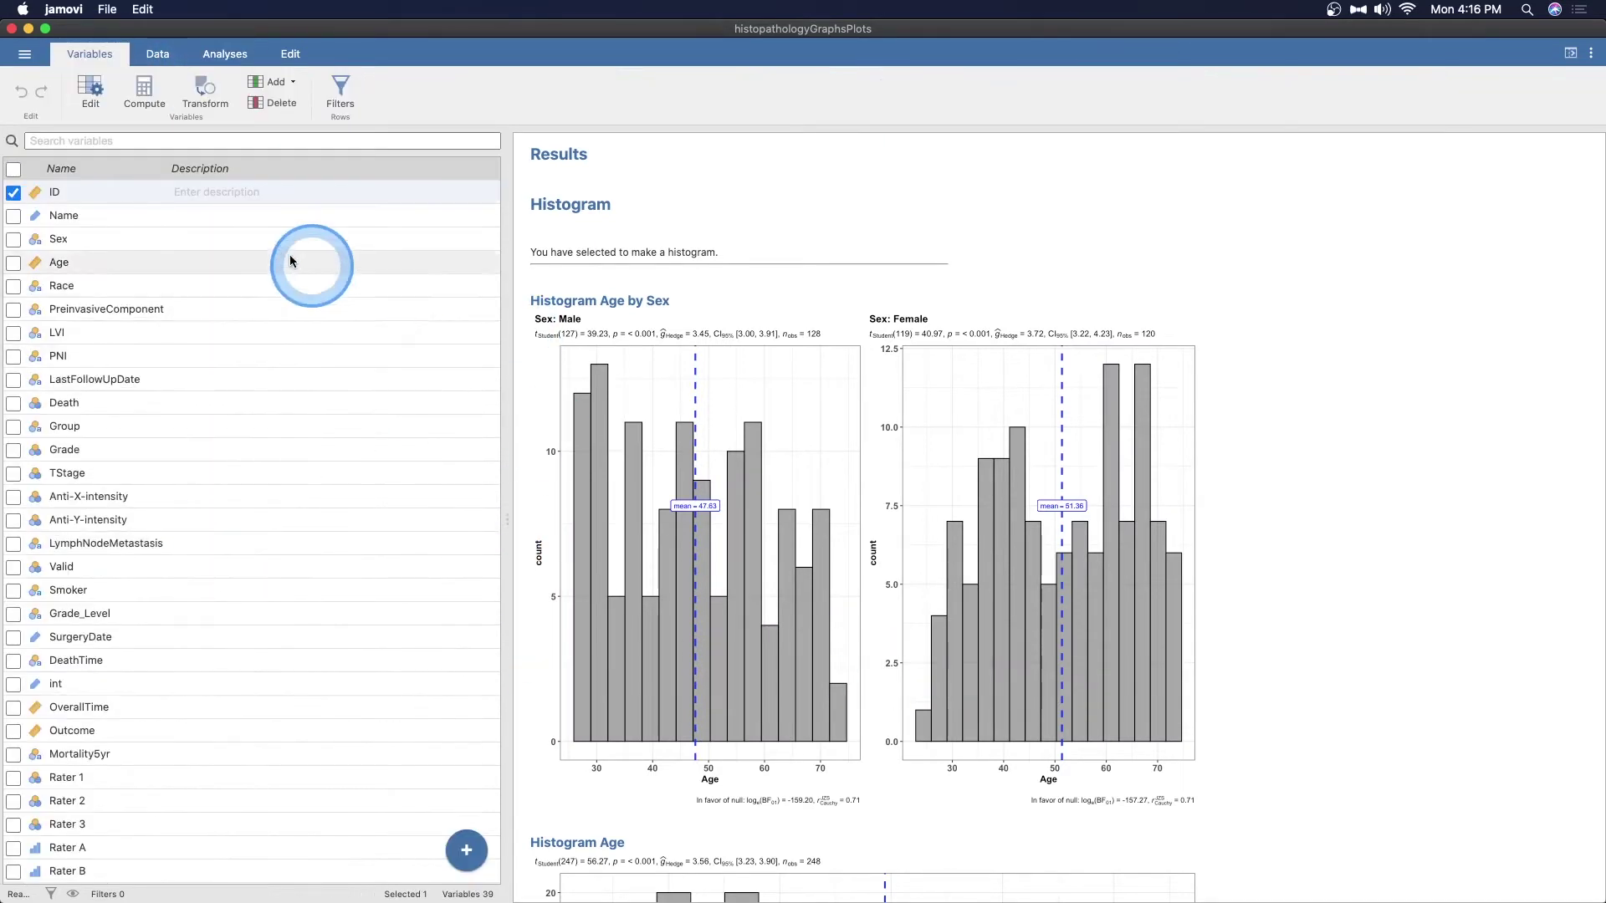
{"action": "scroll", "coordinate": [276, 268], "scroll_direction": "down", "scroll_amount": 1}
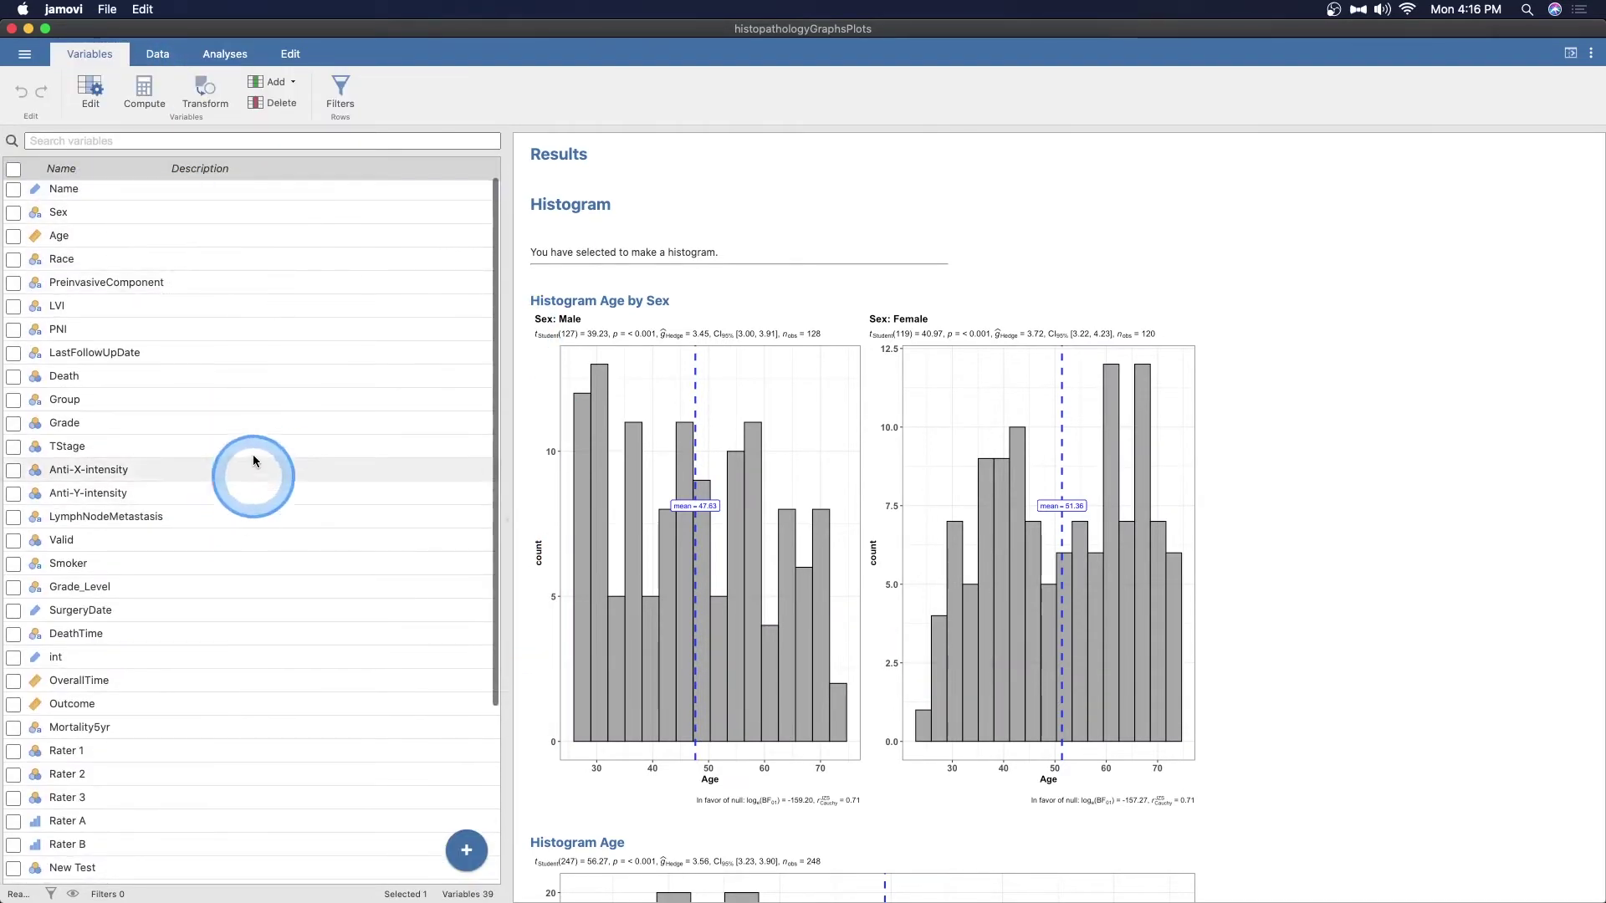
{"action": "scroll", "coordinate": [179, 430], "scroll_direction": "down", "scroll_amount": 3}
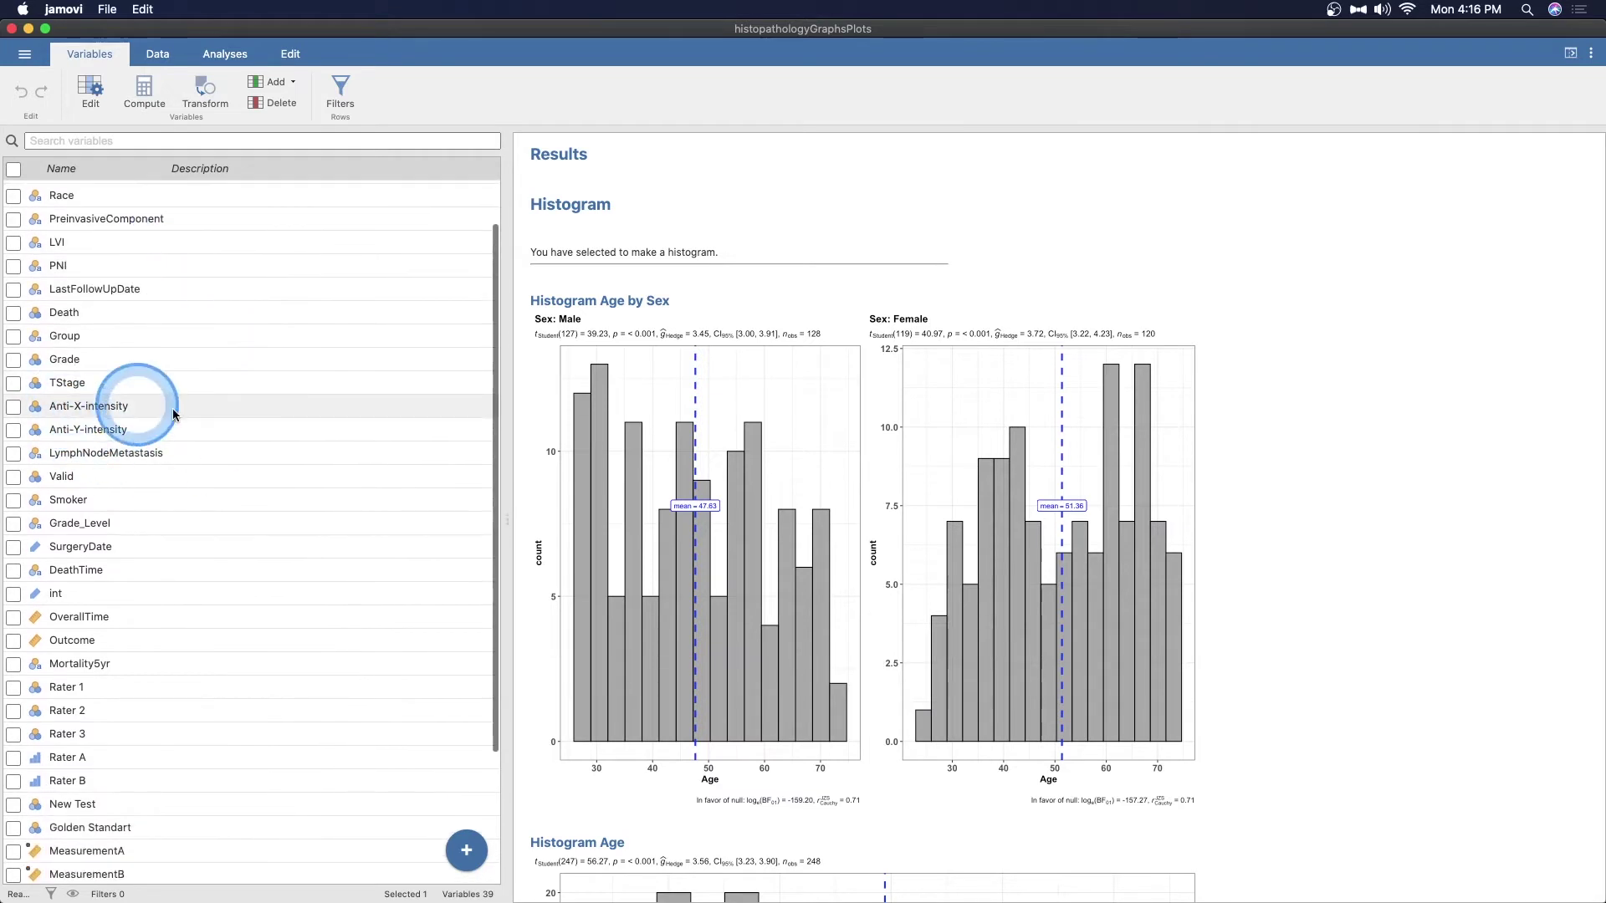
{"action": "scroll", "coordinate": [242, 431], "scroll_direction": "down", "scroll_amount": 7}
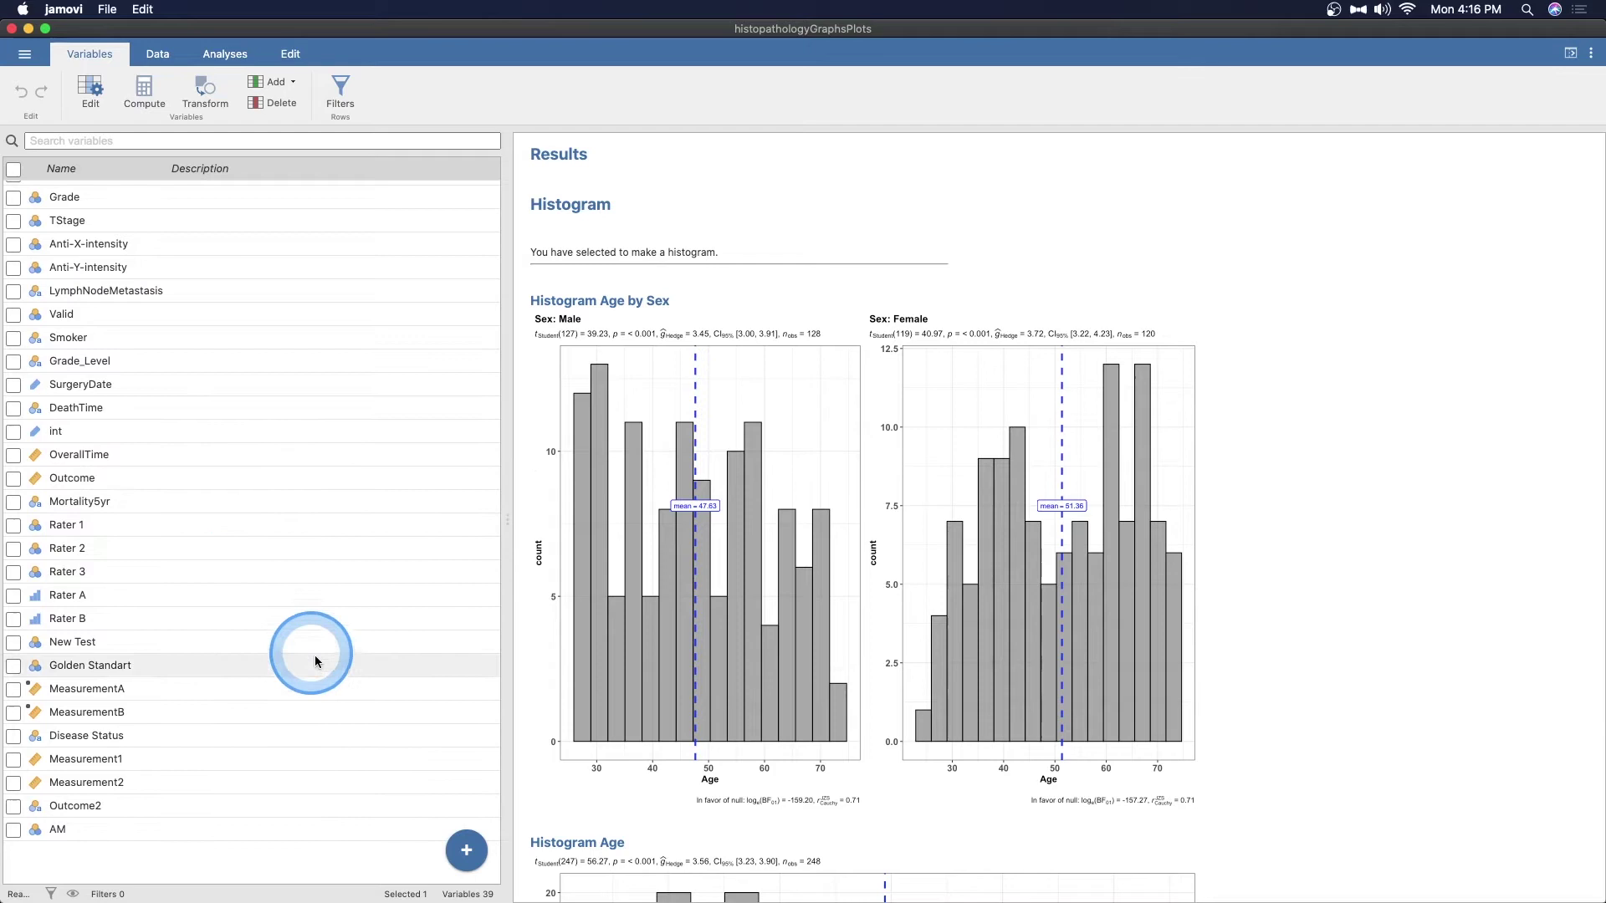
{"action": "scroll", "coordinate": [388, 615], "scroll_direction": "down", "scroll_amount": 1}
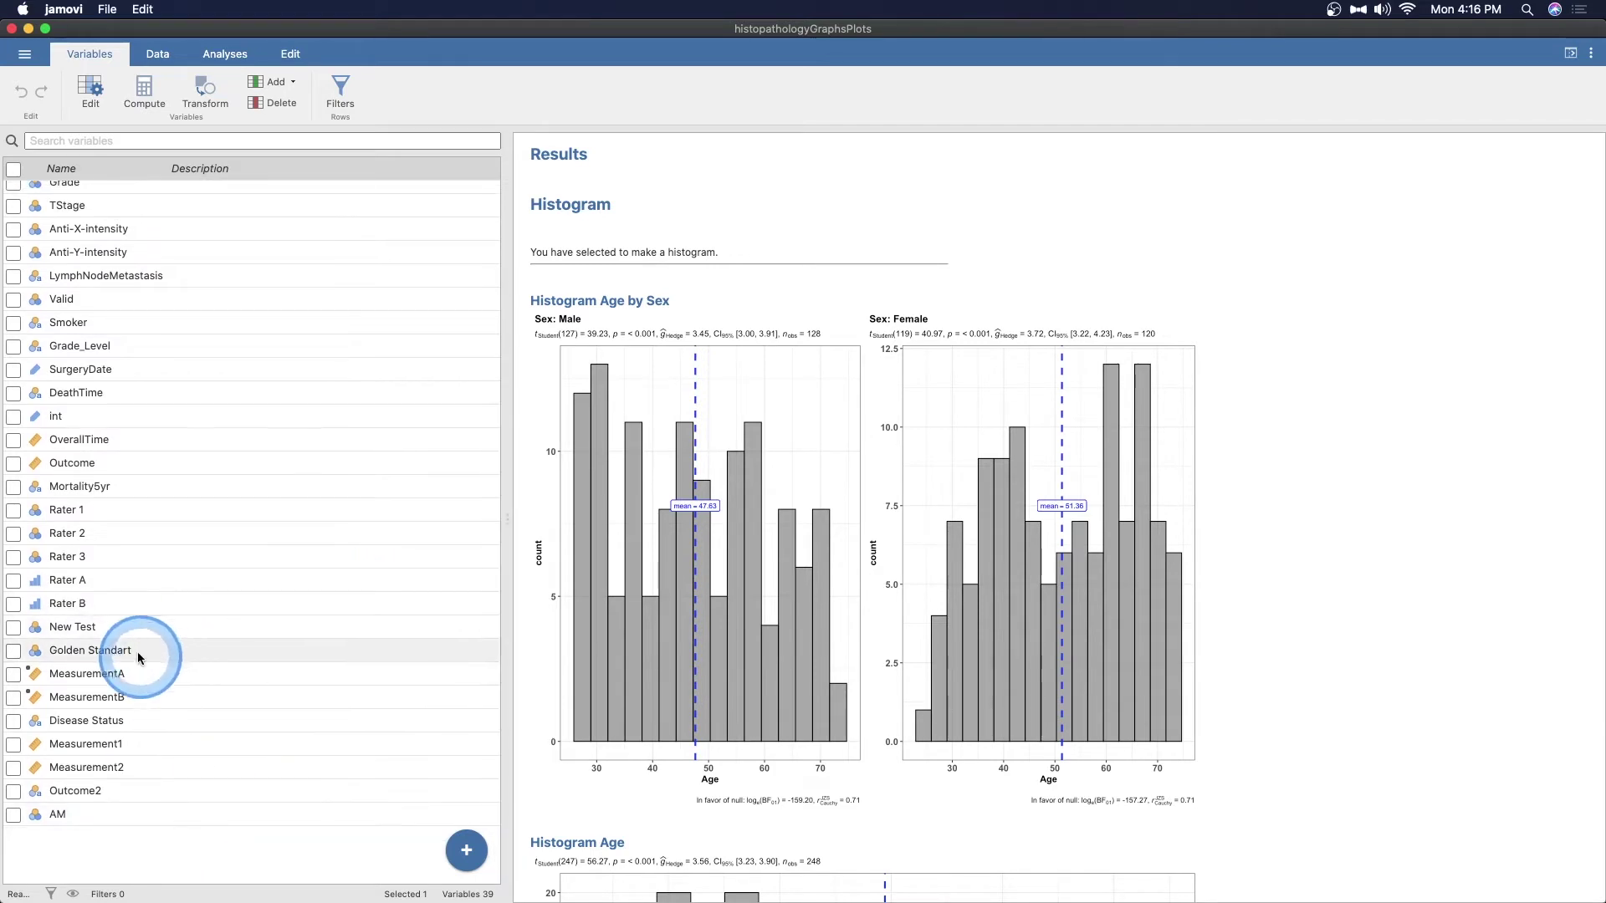
{"action": "left_click", "coordinate": [1035, 580]}
{"action": "left_click", "coordinate": [799, 629]}
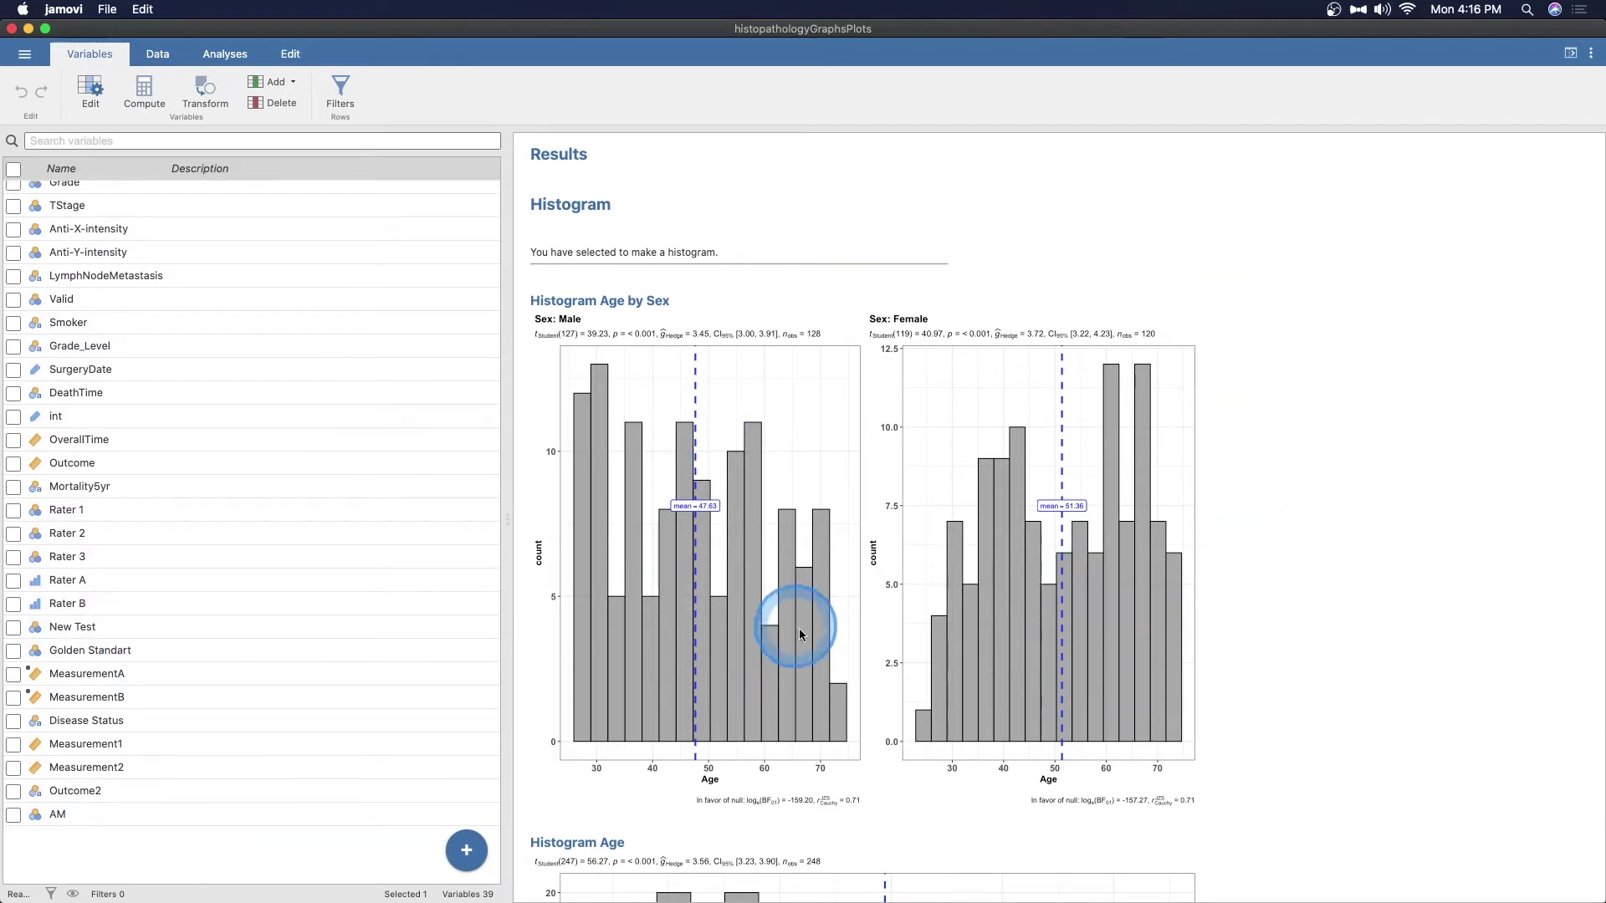
{"action": "left_click", "coordinate": [857, 667]}
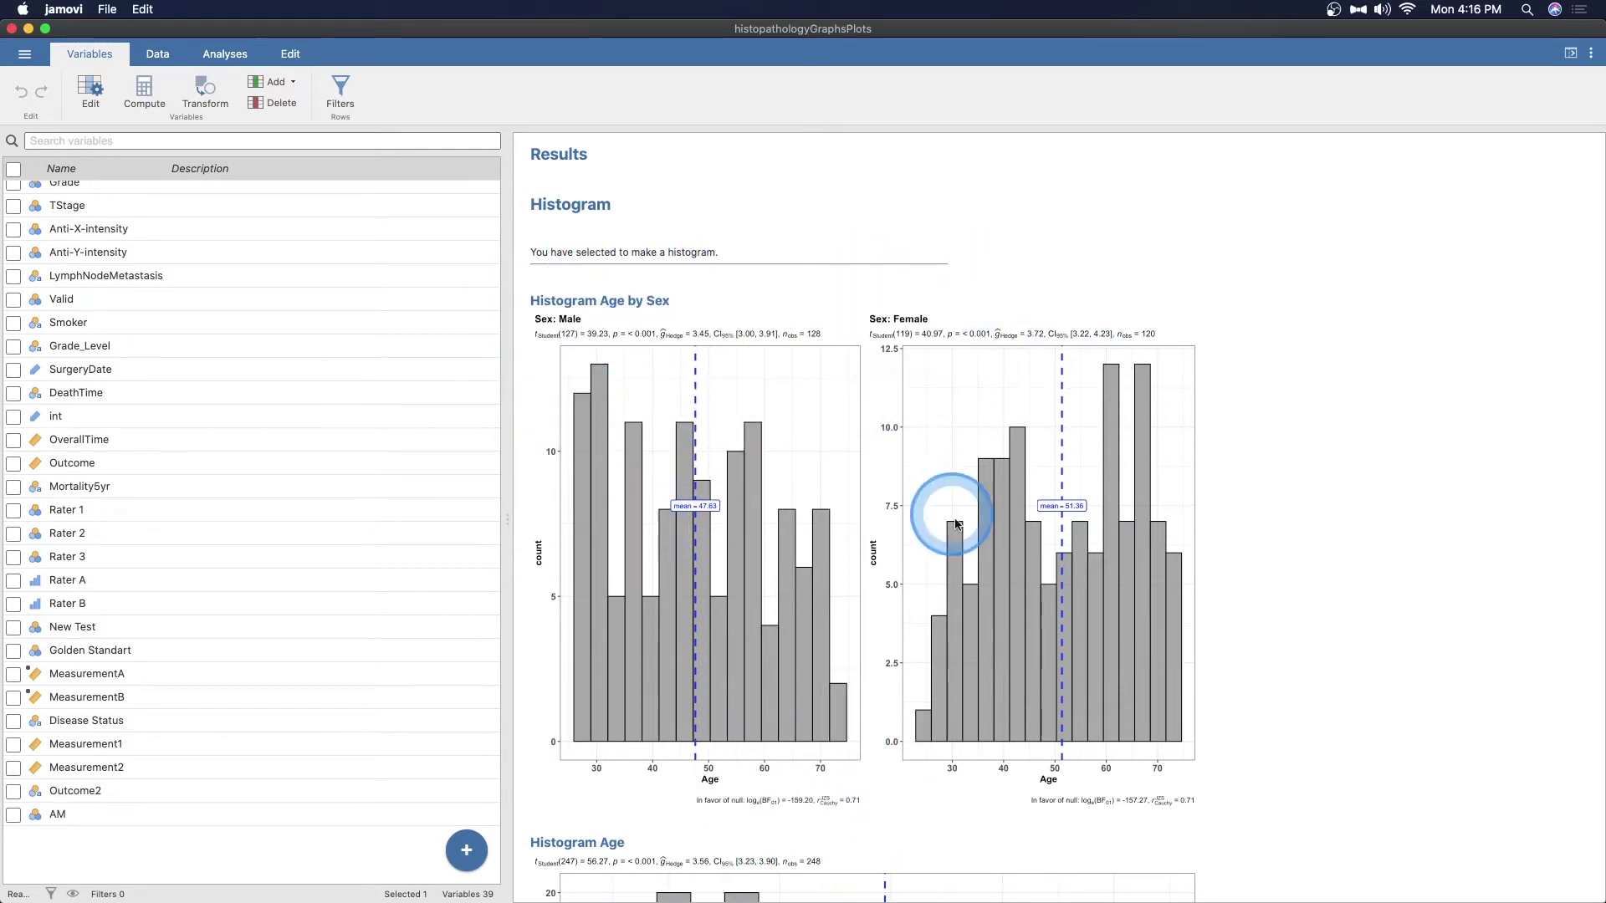
Scroll the results past the Age-by-Sex histograms to the still-blank Correlation Matrix section.
{"action": "scroll", "coordinate": [1443, 521], "scroll_direction": "down", "scroll_amount": 4}
{"action": "scroll", "coordinate": [1441, 515], "scroll_direction": "down", "scroll_amount": 5}
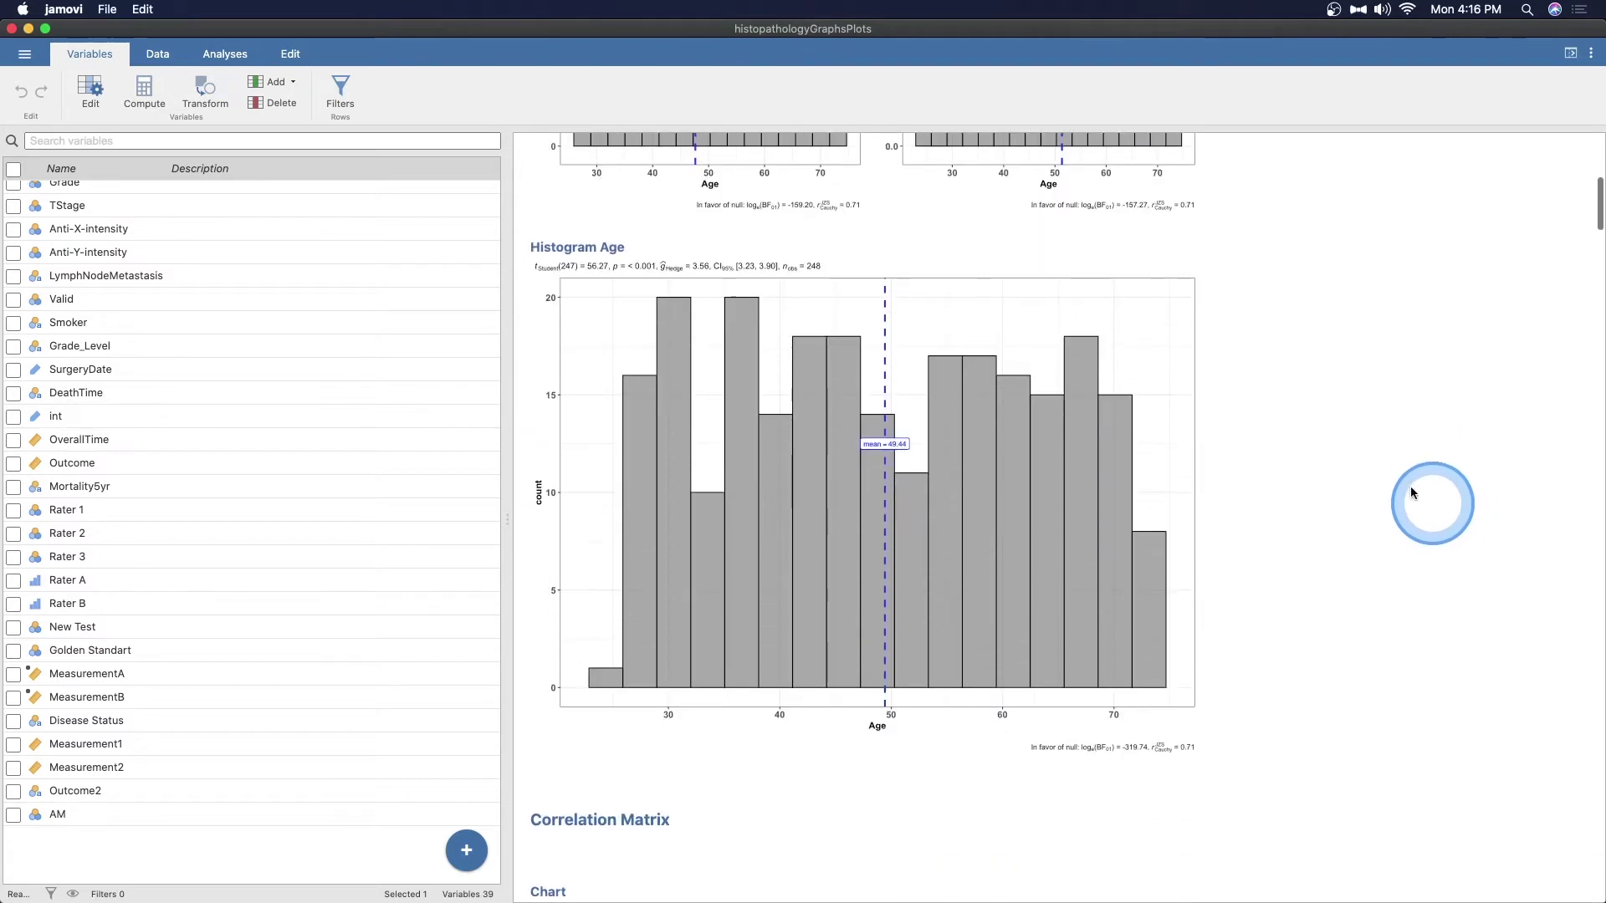
{"action": "scroll", "coordinate": [1336, 599], "scroll_direction": "up", "scroll_amount": 4}
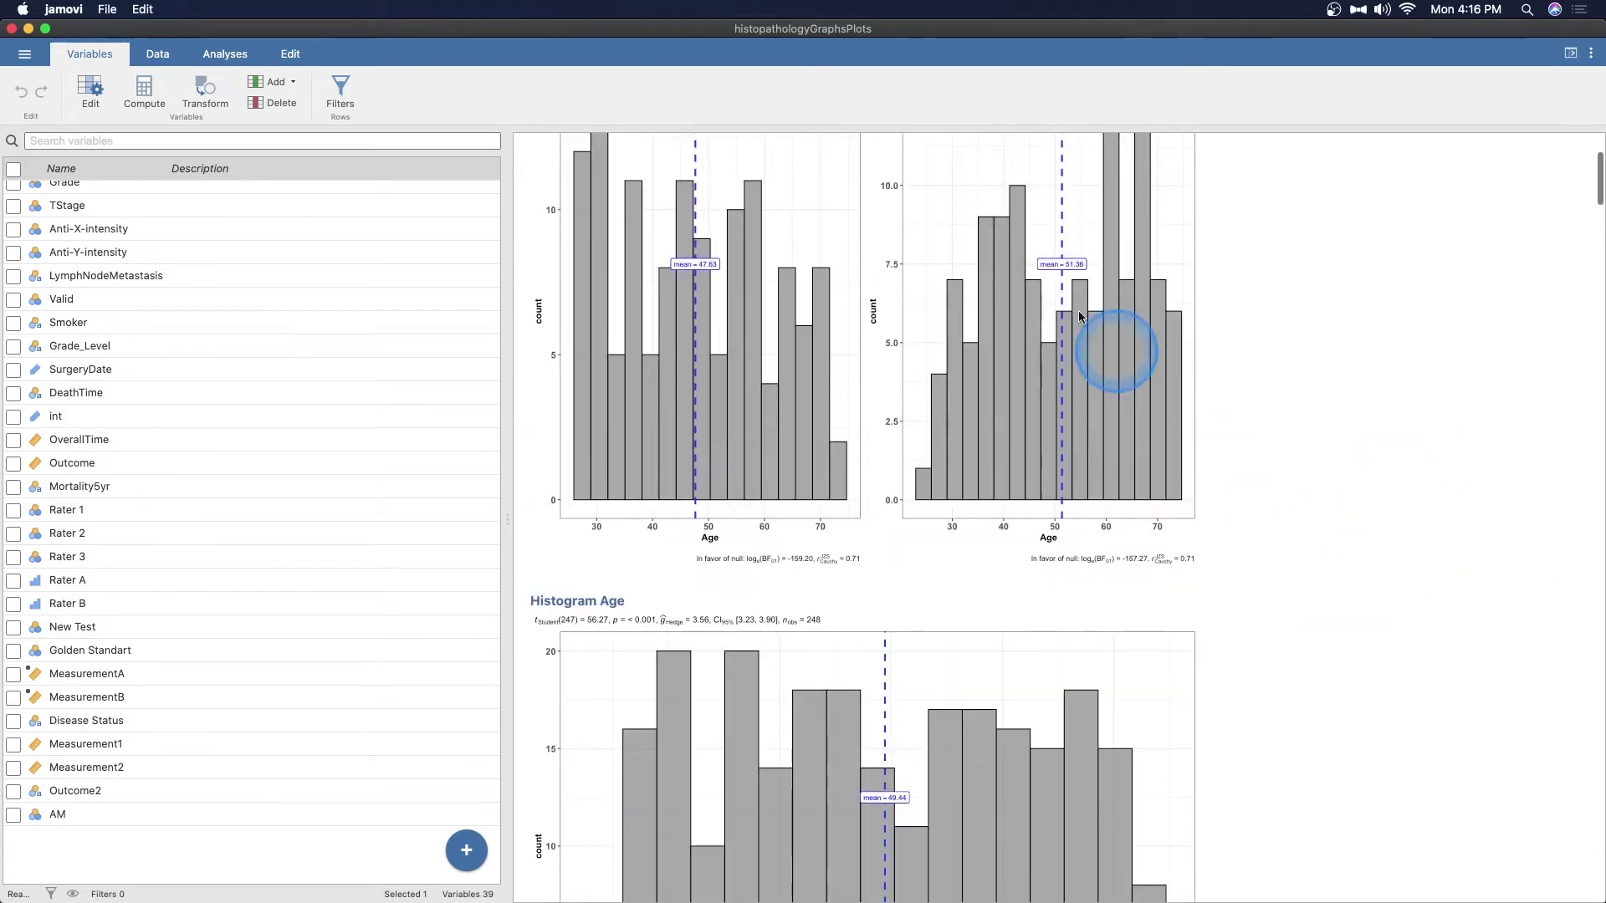
{"action": "scroll", "coordinate": [1280, 468], "scroll_direction": "up", "scroll_amount": 3}
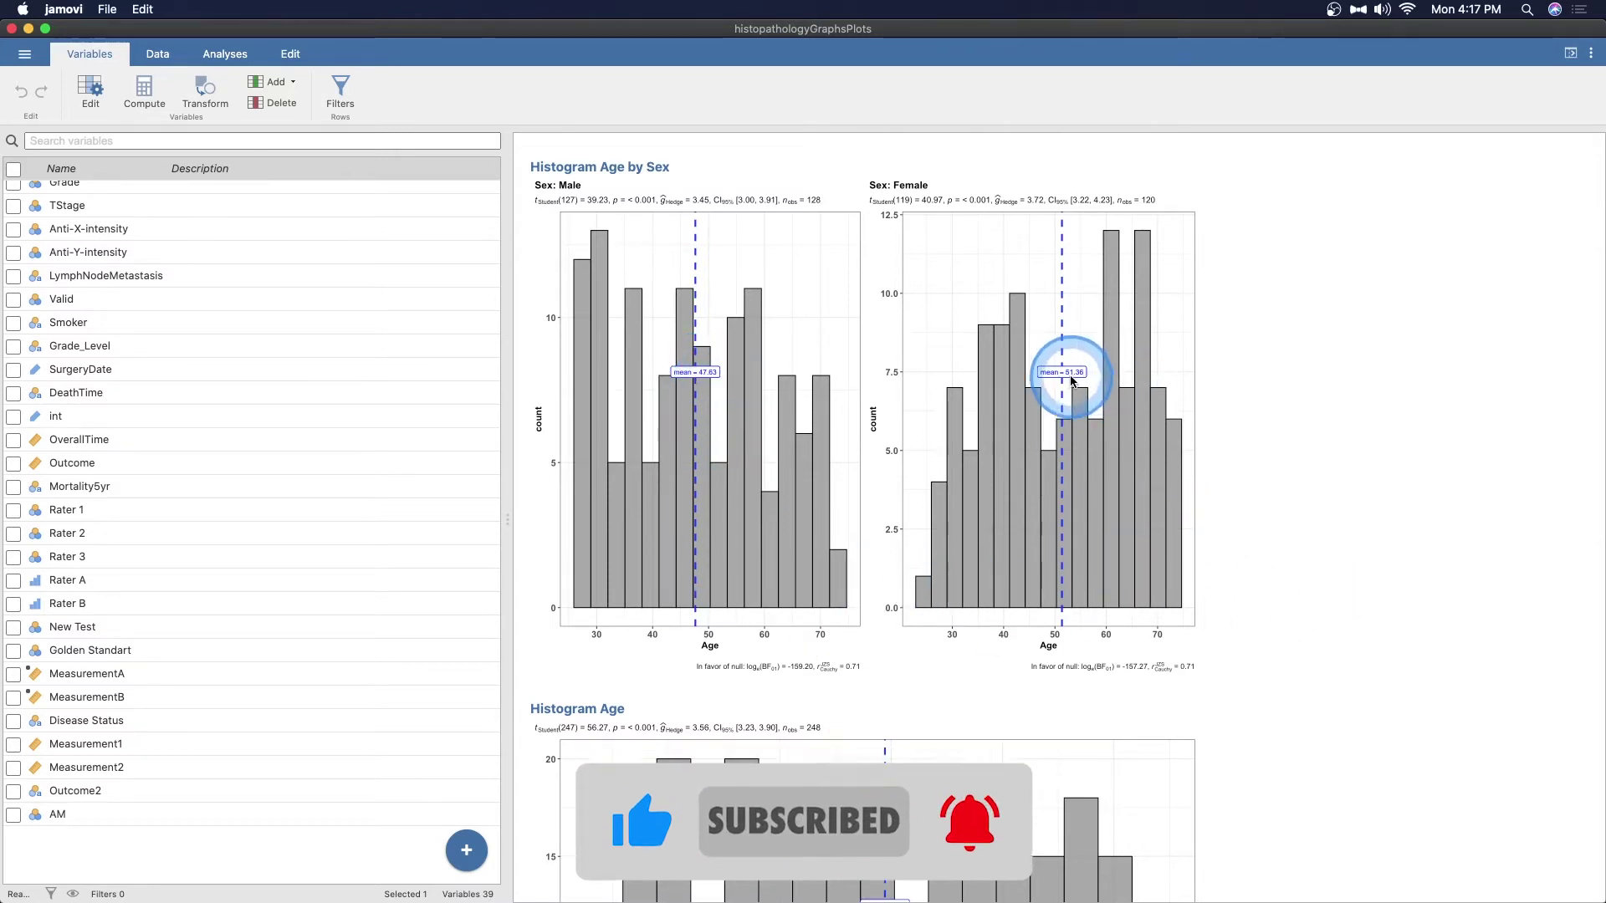
{"action": "scroll", "coordinate": [1321, 465], "scroll_direction": "down", "scroll_amount": 8}
{"action": "scroll", "coordinate": [1321, 465], "scroll_direction": "down", "scroll_amount": 7}
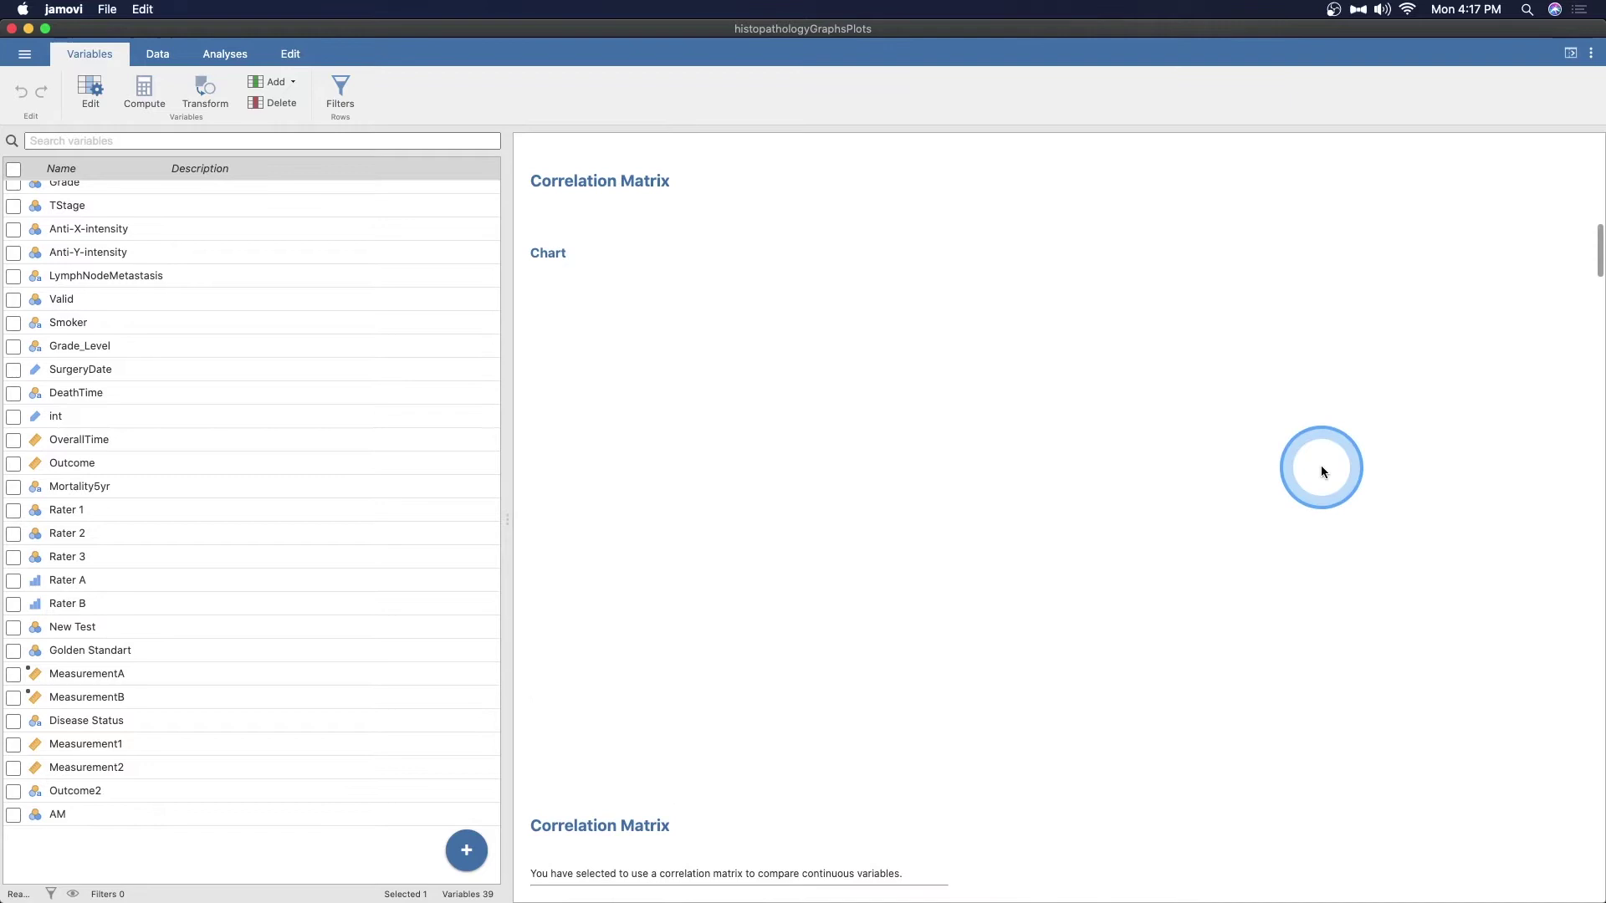
{"action": "scroll", "coordinate": [951, 584], "scroll_direction": "up", "scroll_amount": 5}
{"action": "scroll", "coordinate": [951, 585], "scroll_direction": "down", "scroll_amount": 4}
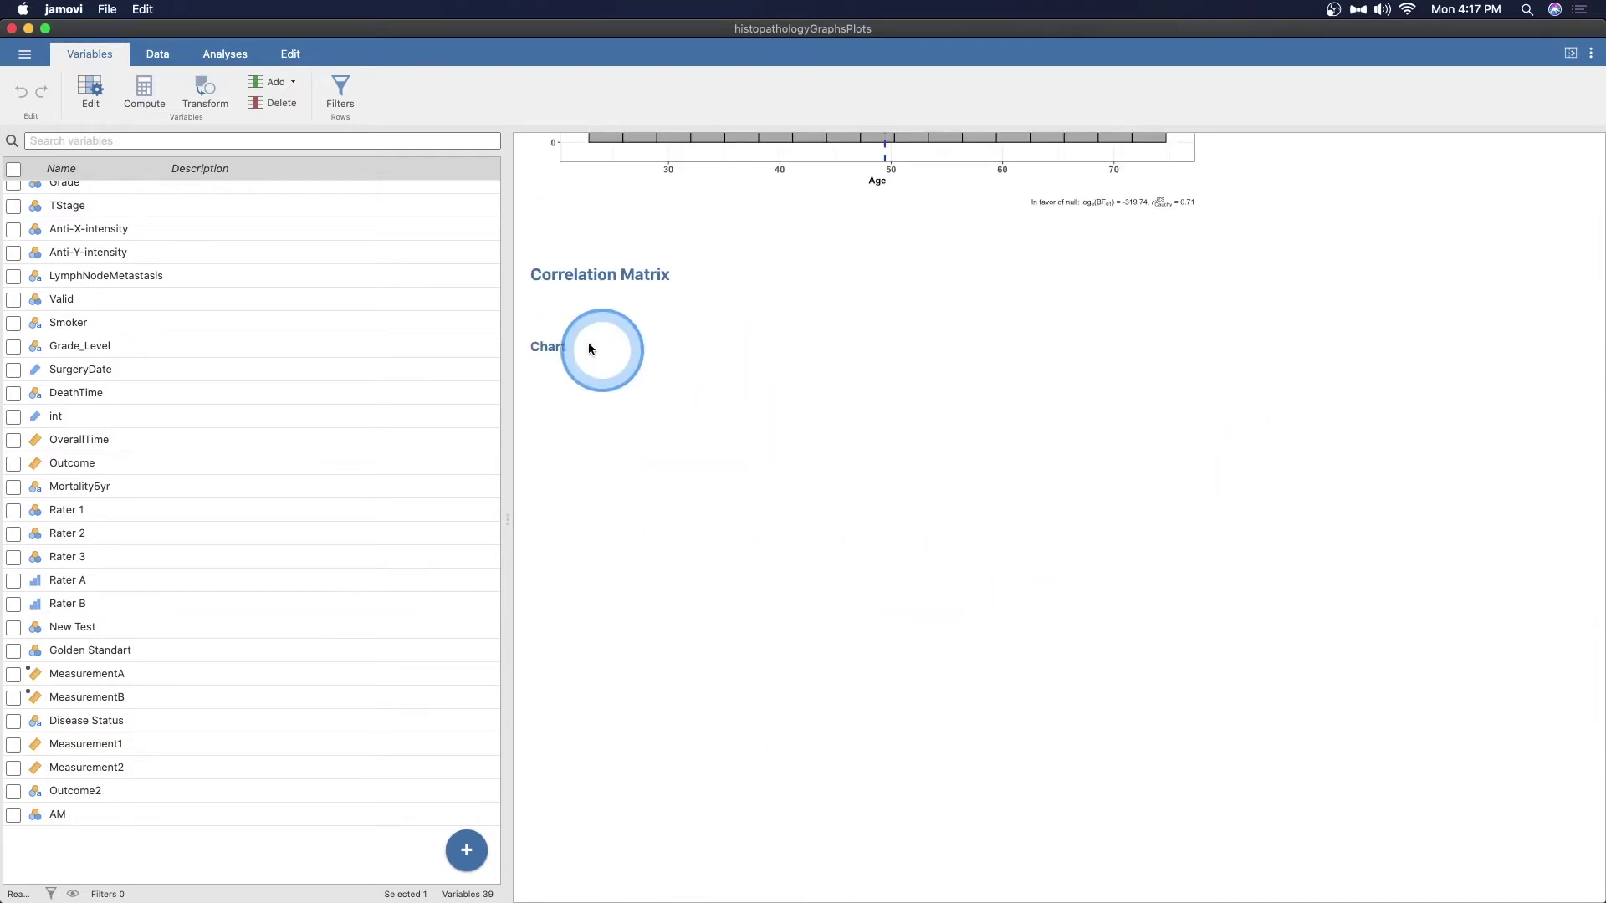
{"action": "left_click", "coordinate": [610, 404]}
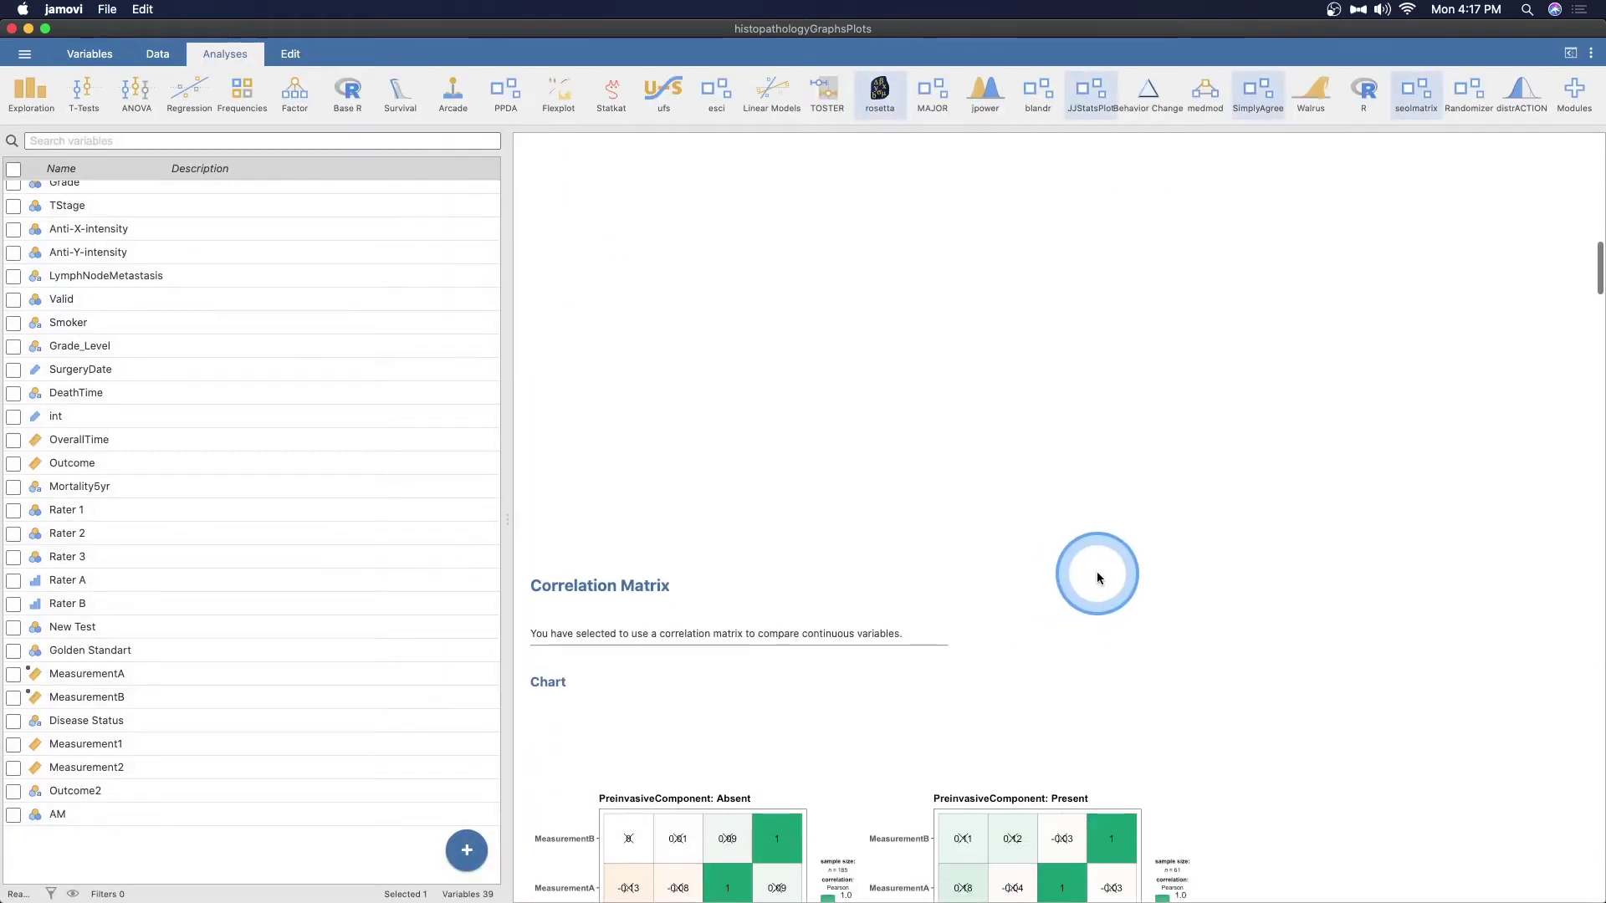
{"action": "scroll", "coordinate": [1096, 572], "scroll_direction": "down", "scroll_amount": 5}
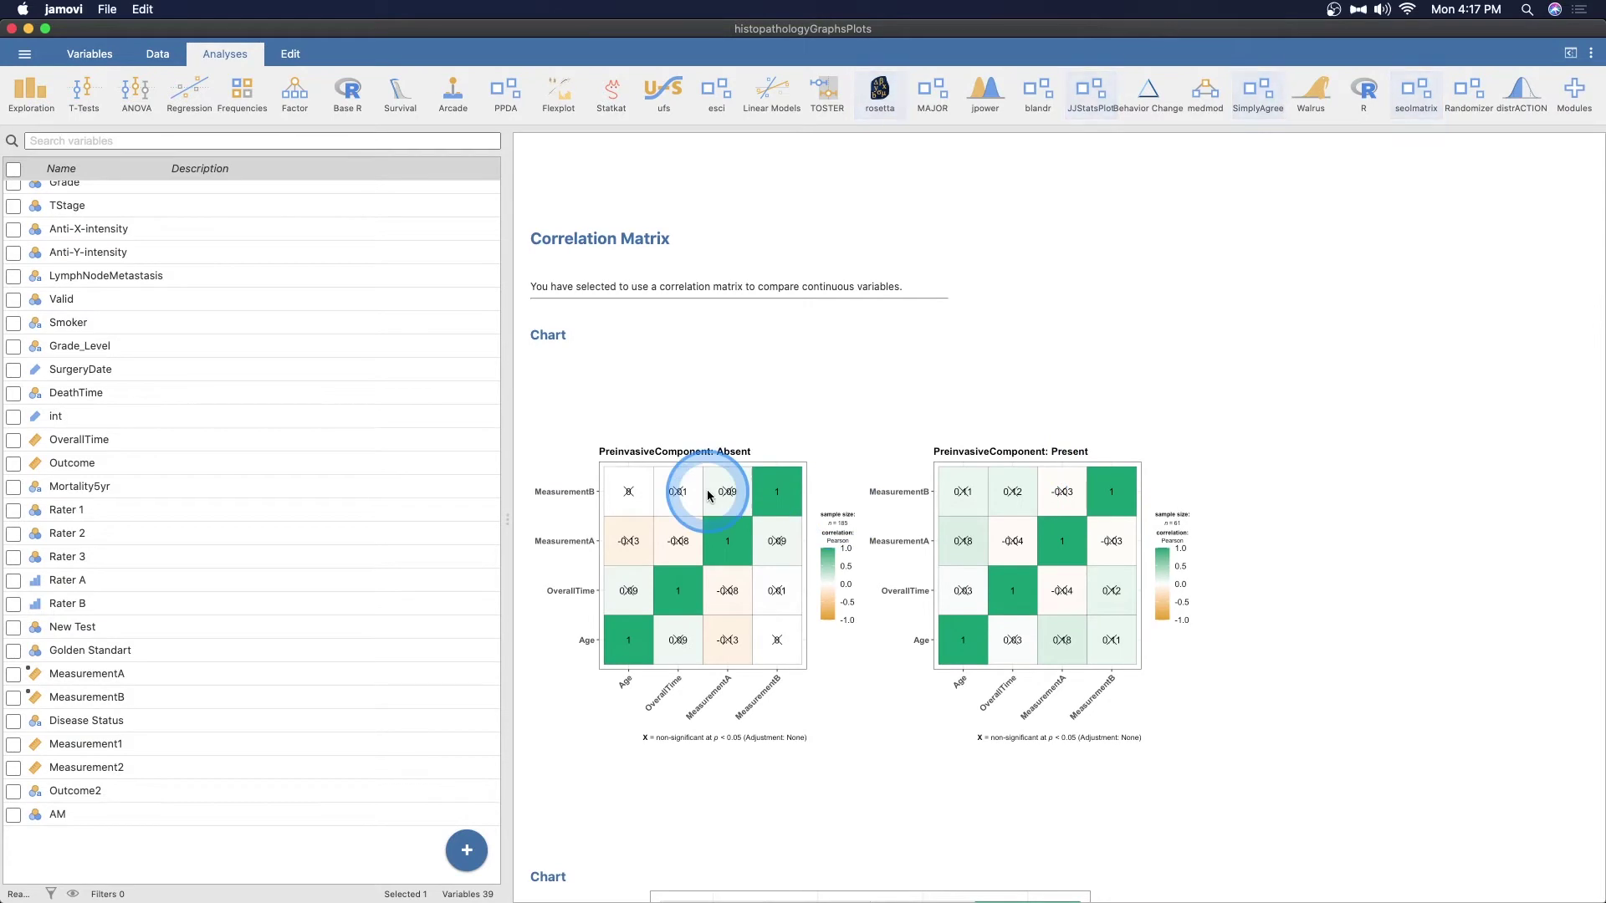
{"action": "left_click", "coordinate": [994, 559]}
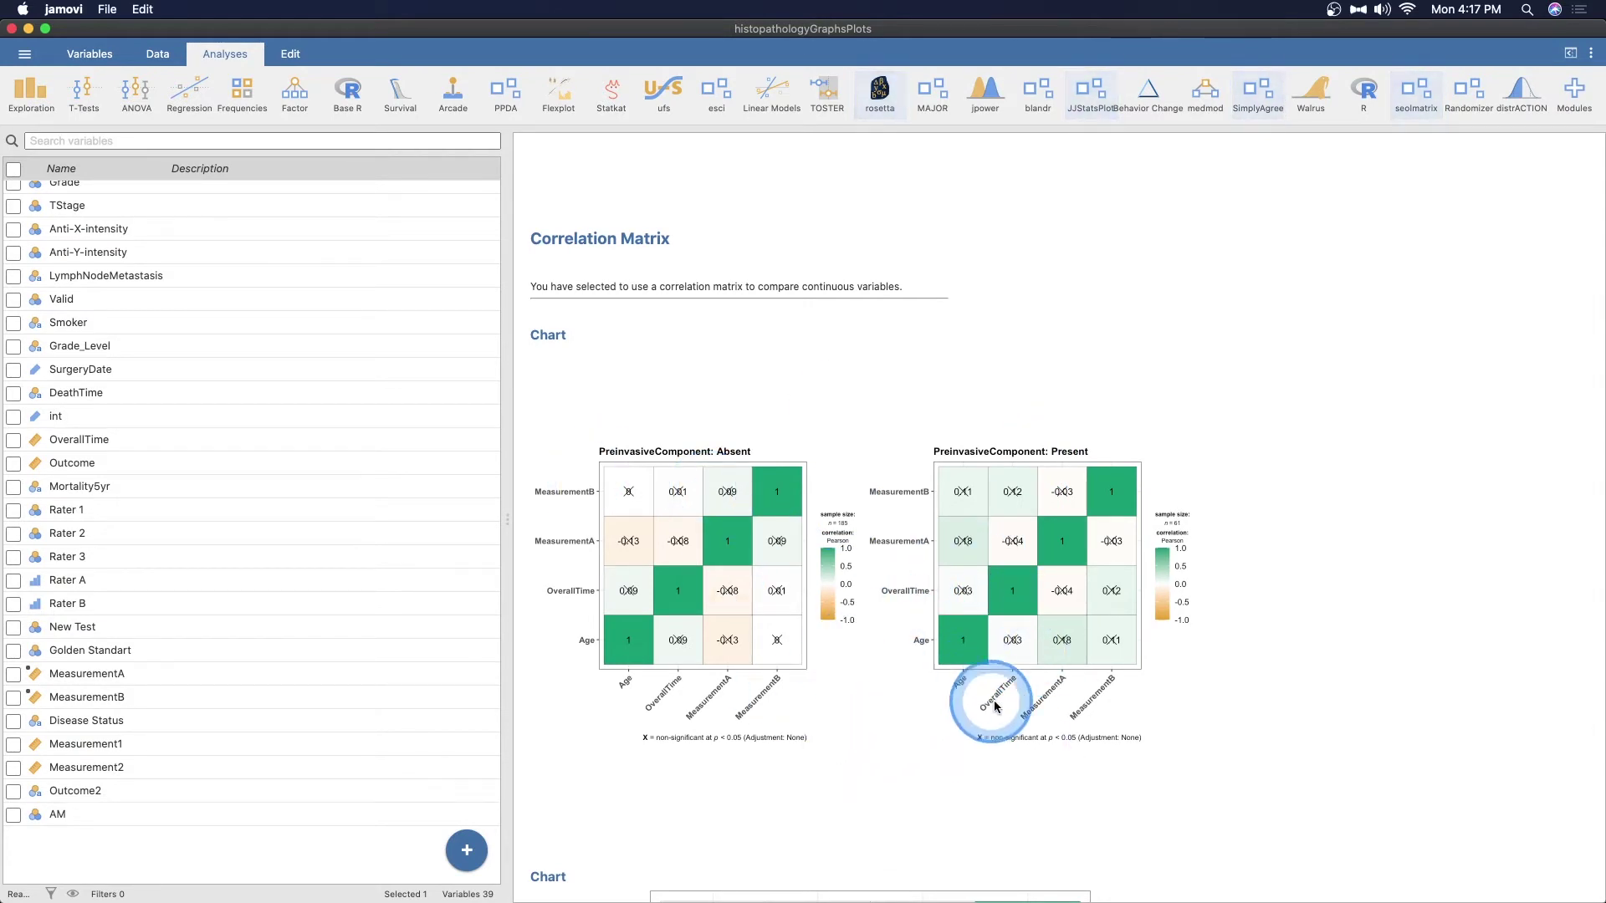
{"action": "scroll", "coordinate": [994, 700], "scroll_direction": "down", "scroll_amount": 9}
{"action": "scroll", "coordinate": [1214, 704], "scroll_direction": "down", "scroll_amount": 9}
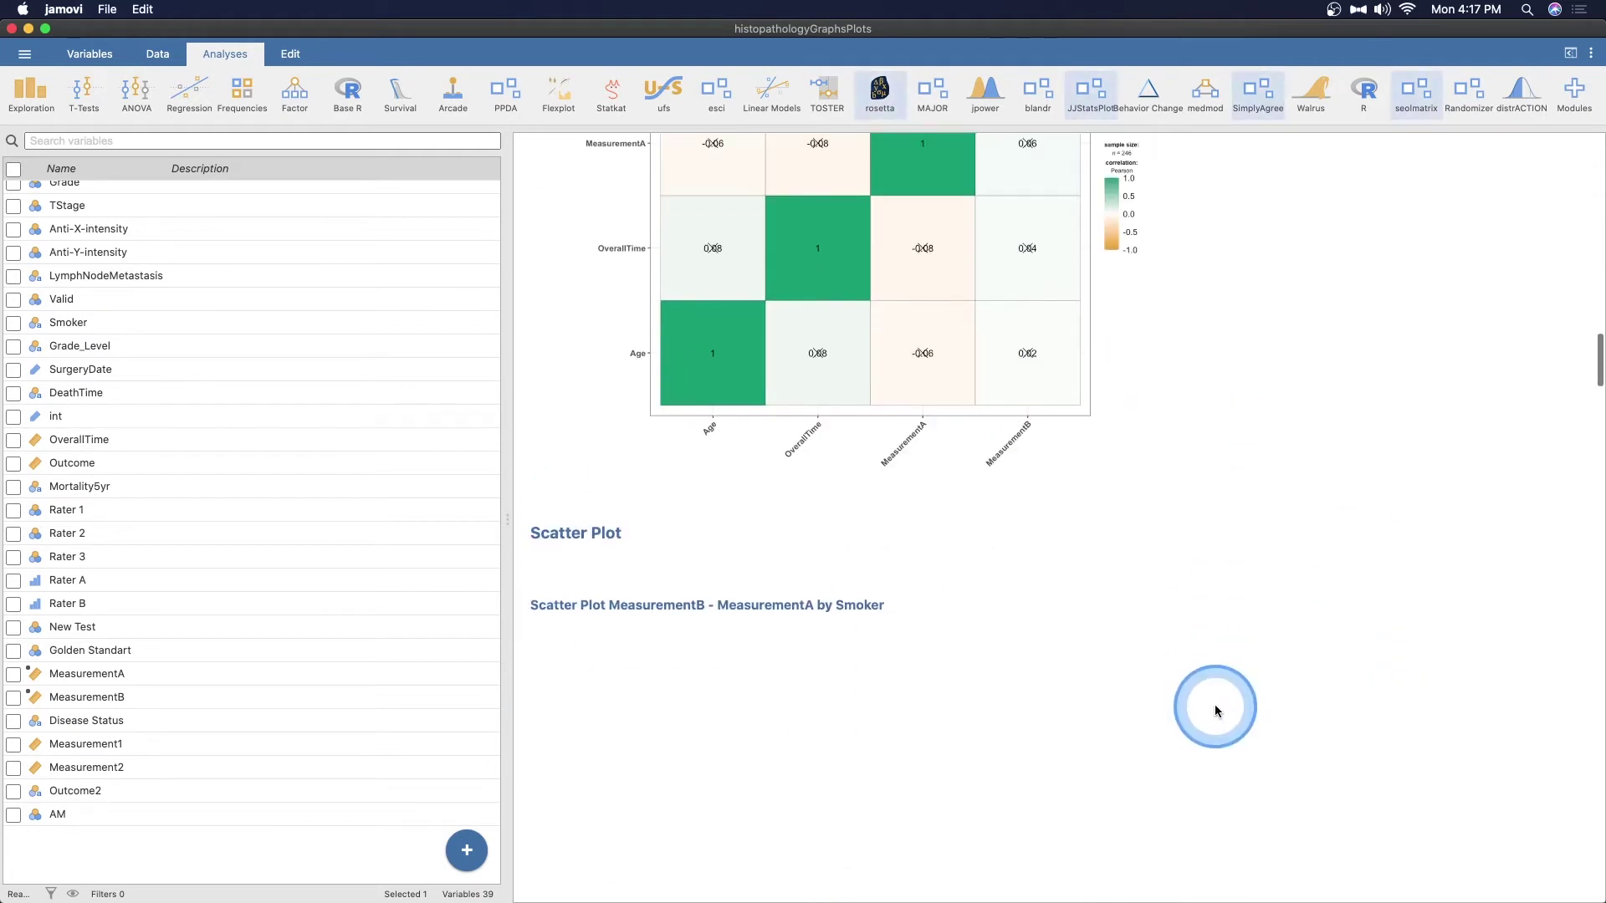
{"action": "scroll", "coordinate": [690, 751], "scroll_direction": "down", "scroll_amount": 4}
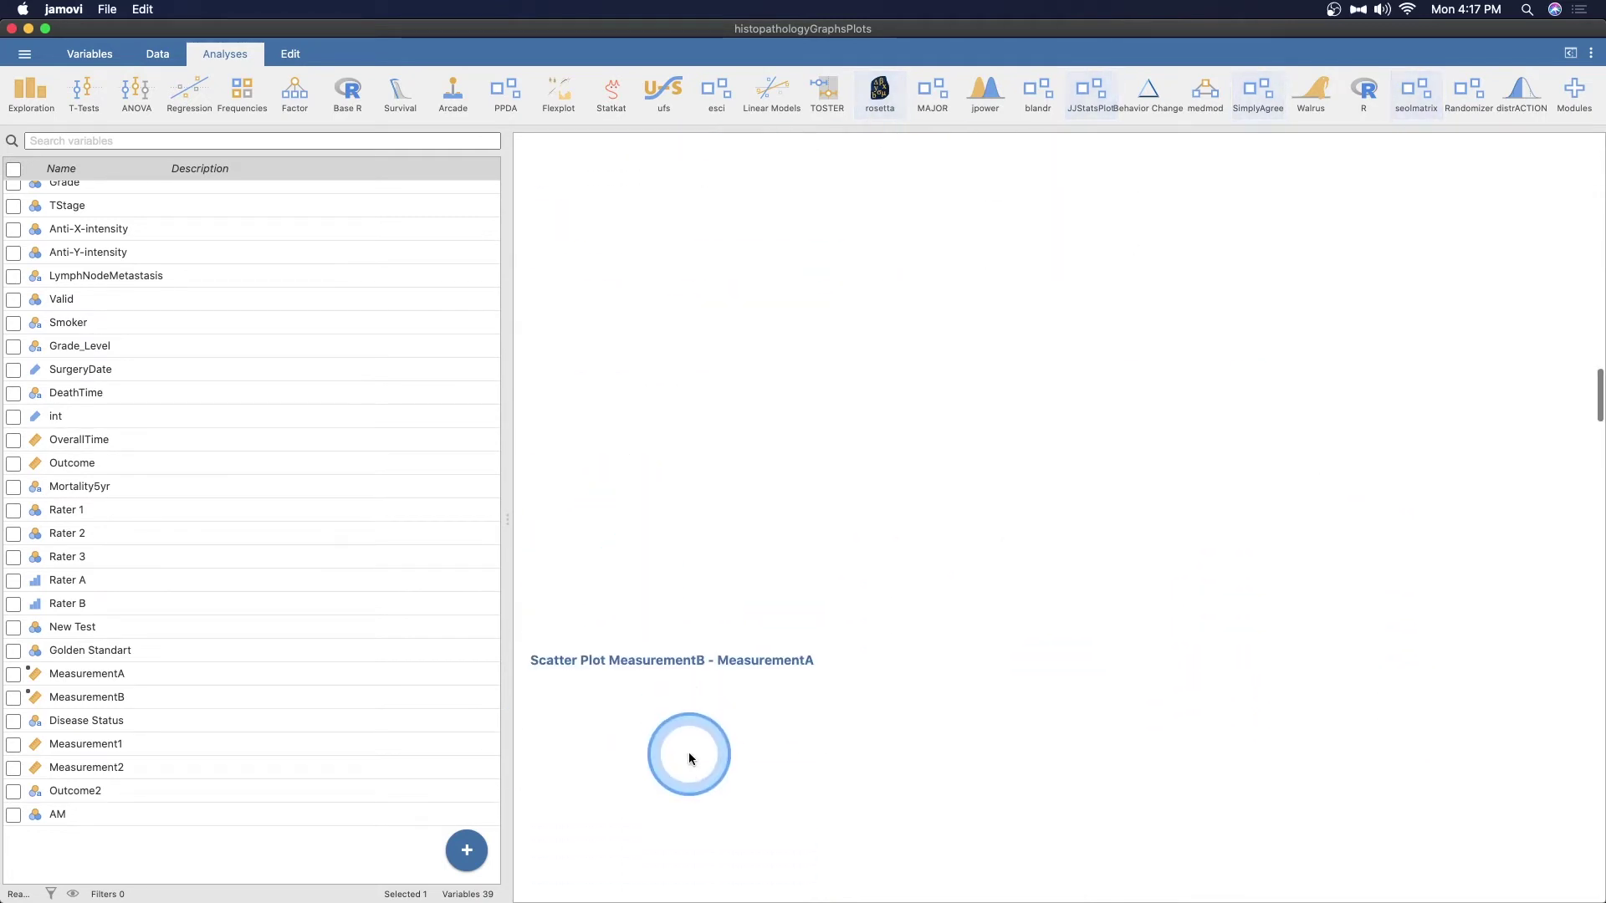
{"action": "scroll", "coordinate": [689, 751], "scroll_direction": "up", "scroll_amount": 6}
{"action": "scroll", "coordinate": [689, 751], "scroll_direction": "down", "scroll_amount": 2}
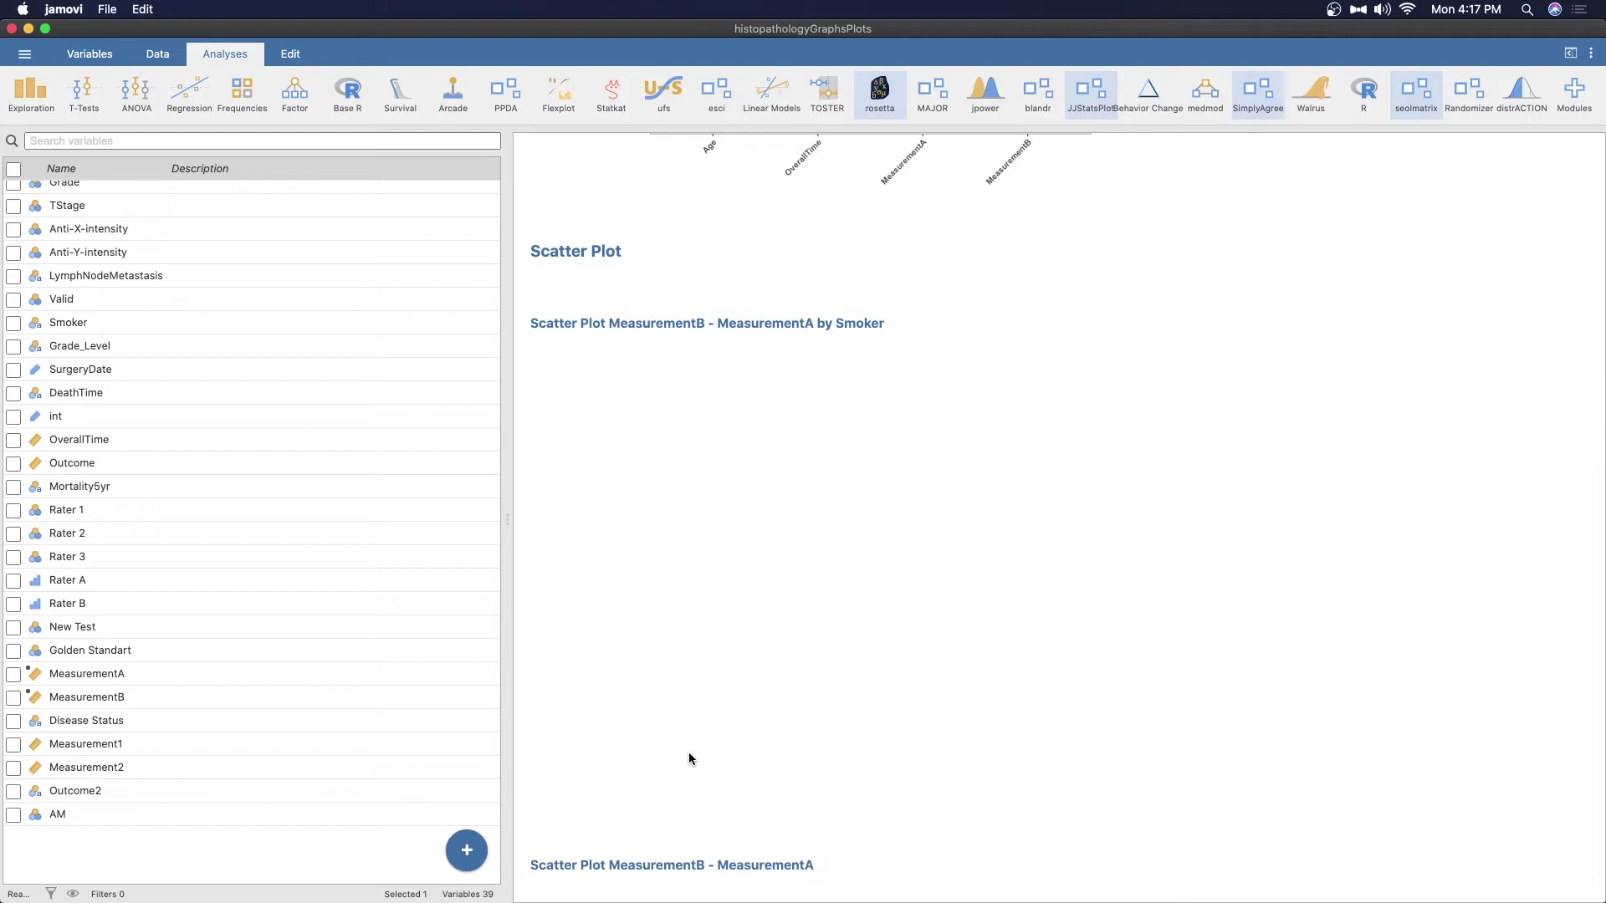
{"action": "scroll", "coordinate": [854, 570], "scroll_direction": "down", "scroll_amount": 15}
{"action": "scroll", "coordinate": [840, 571], "scroll_direction": "down", "scroll_amount": 2}
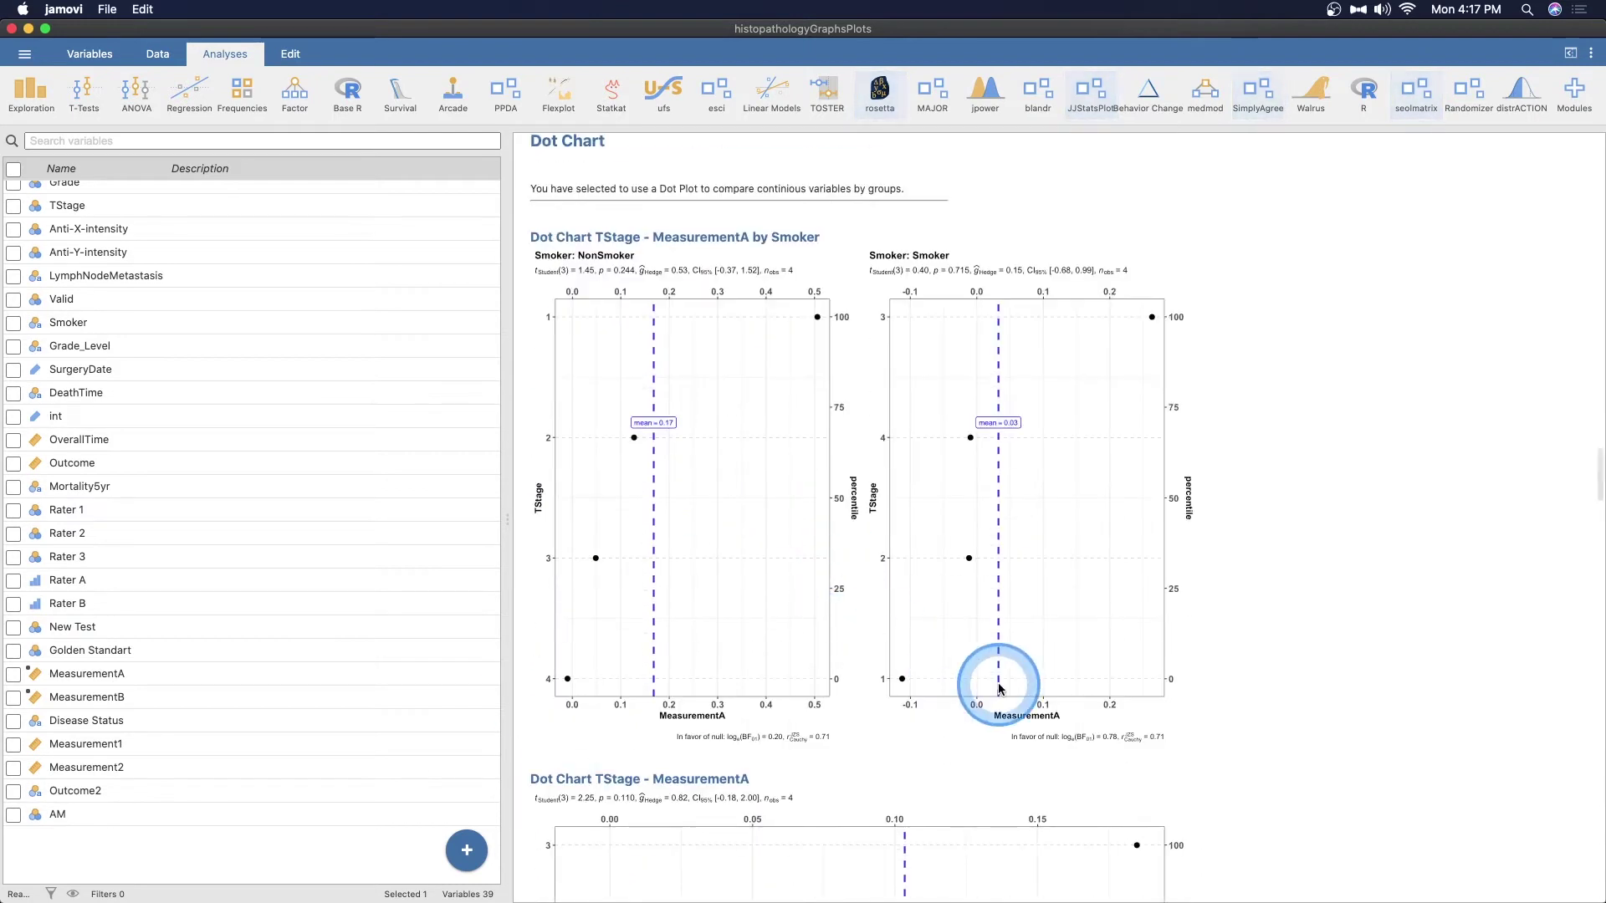
{"action": "scroll", "coordinate": [1004, 681], "scroll_direction": "up", "scroll_amount": 10}
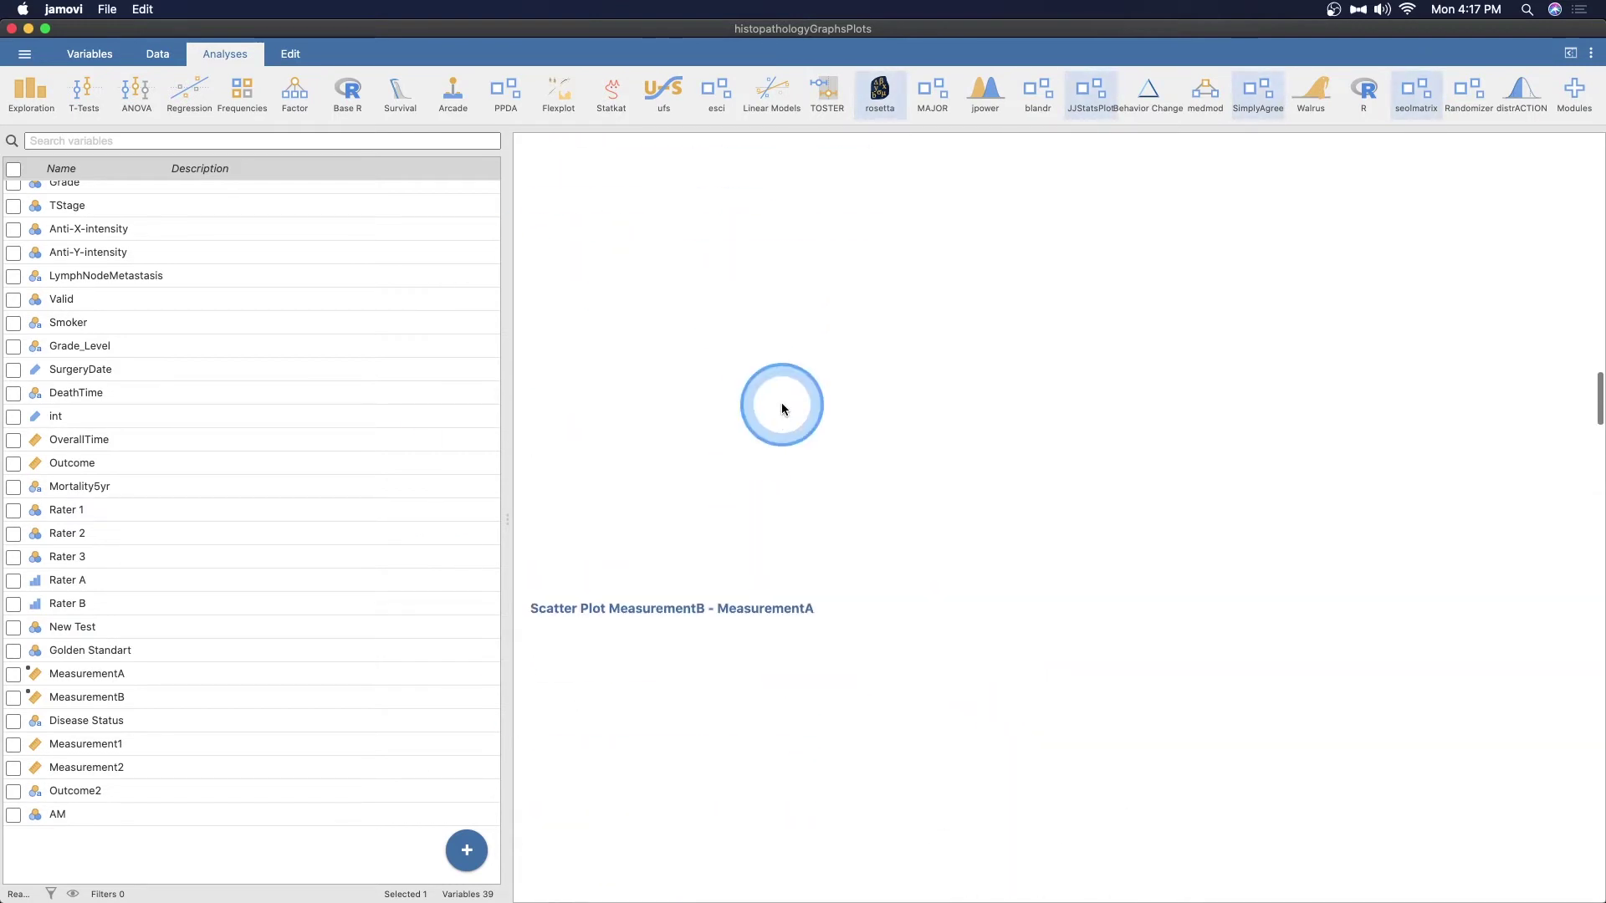
{"action": "scroll", "coordinate": [781, 407], "scroll_direction": "down", "scroll_amount": 10}
{"action": "scroll", "coordinate": [896, 508], "scroll_direction": "down", "scroll_amount": 1}
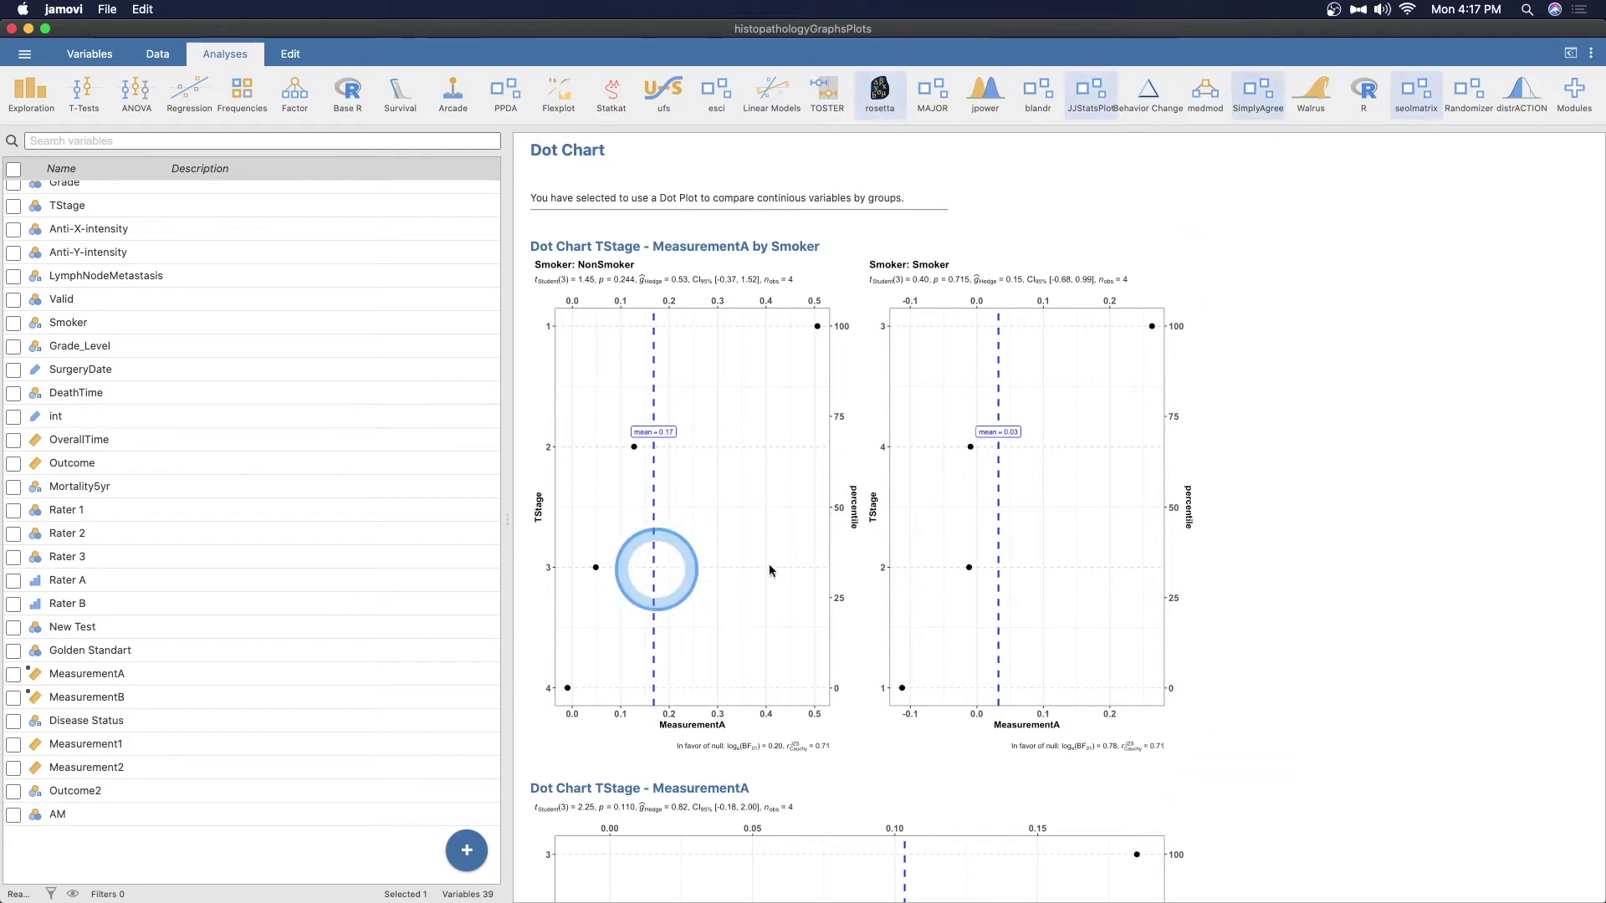
{"action": "scroll", "coordinate": [1421, 599], "scroll_direction": "down", "scroll_amount": 6}
{"action": "scroll", "coordinate": [1233, 683], "scroll_direction": "down", "scroll_amount": 8}
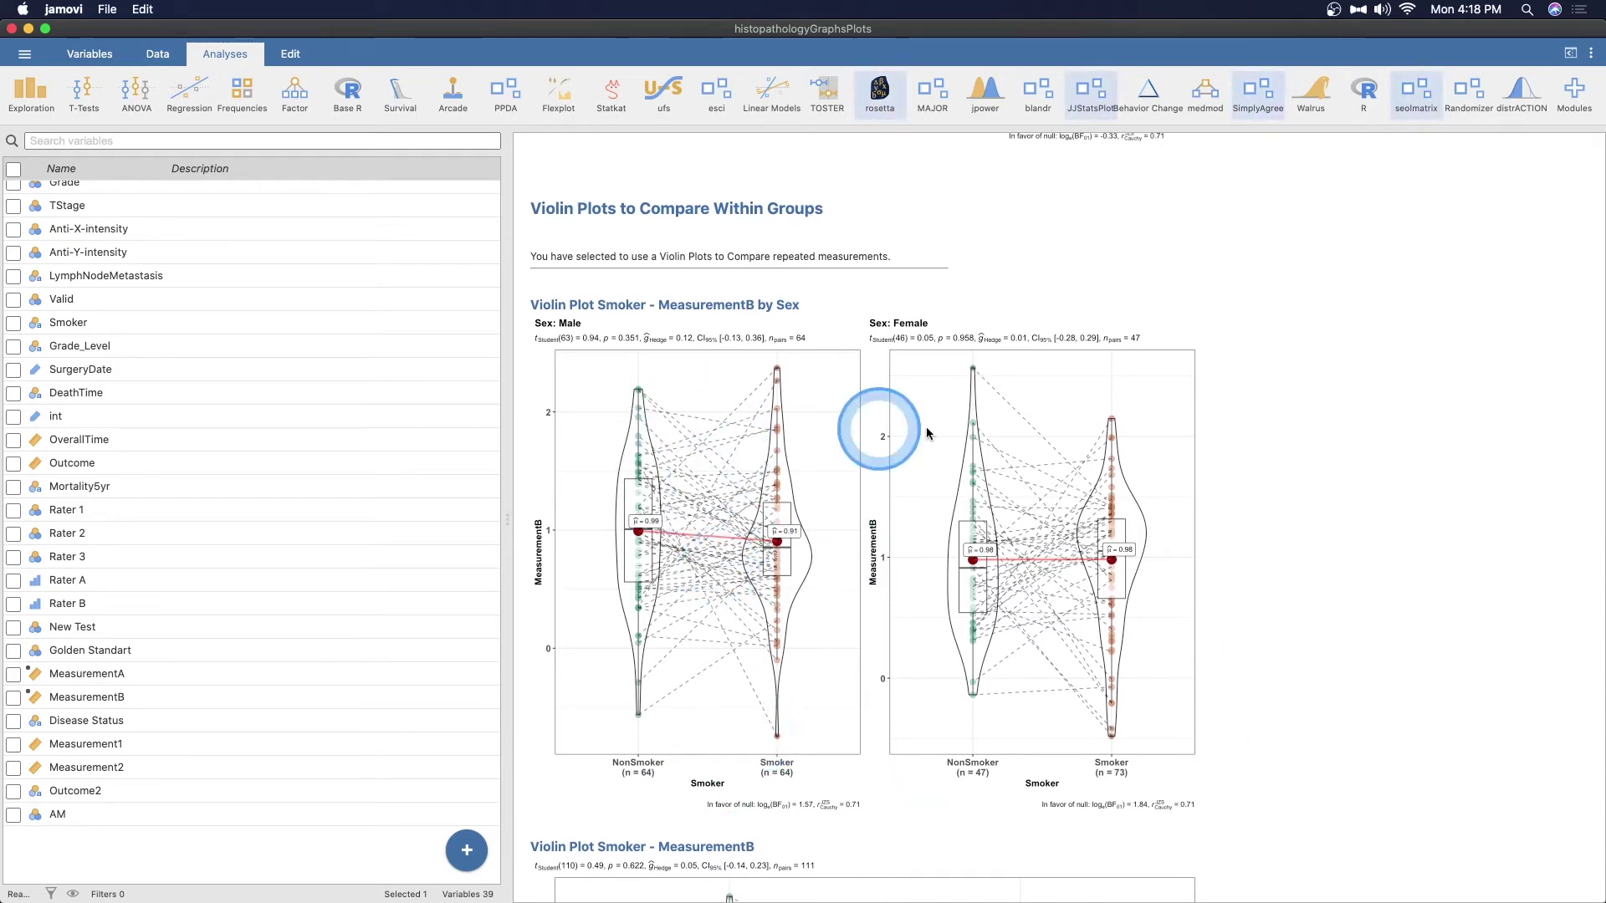
Scroll through the remaining violin, pie and bar chart results, then open a new Untitled data file.
{"action": "scroll", "coordinate": [1282, 691], "scroll_direction": "down", "scroll_amount": 6}
{"action": "scroll", "coordinate": [1161, 744], "scroll_direction": "down", "scroll_amount": 10}
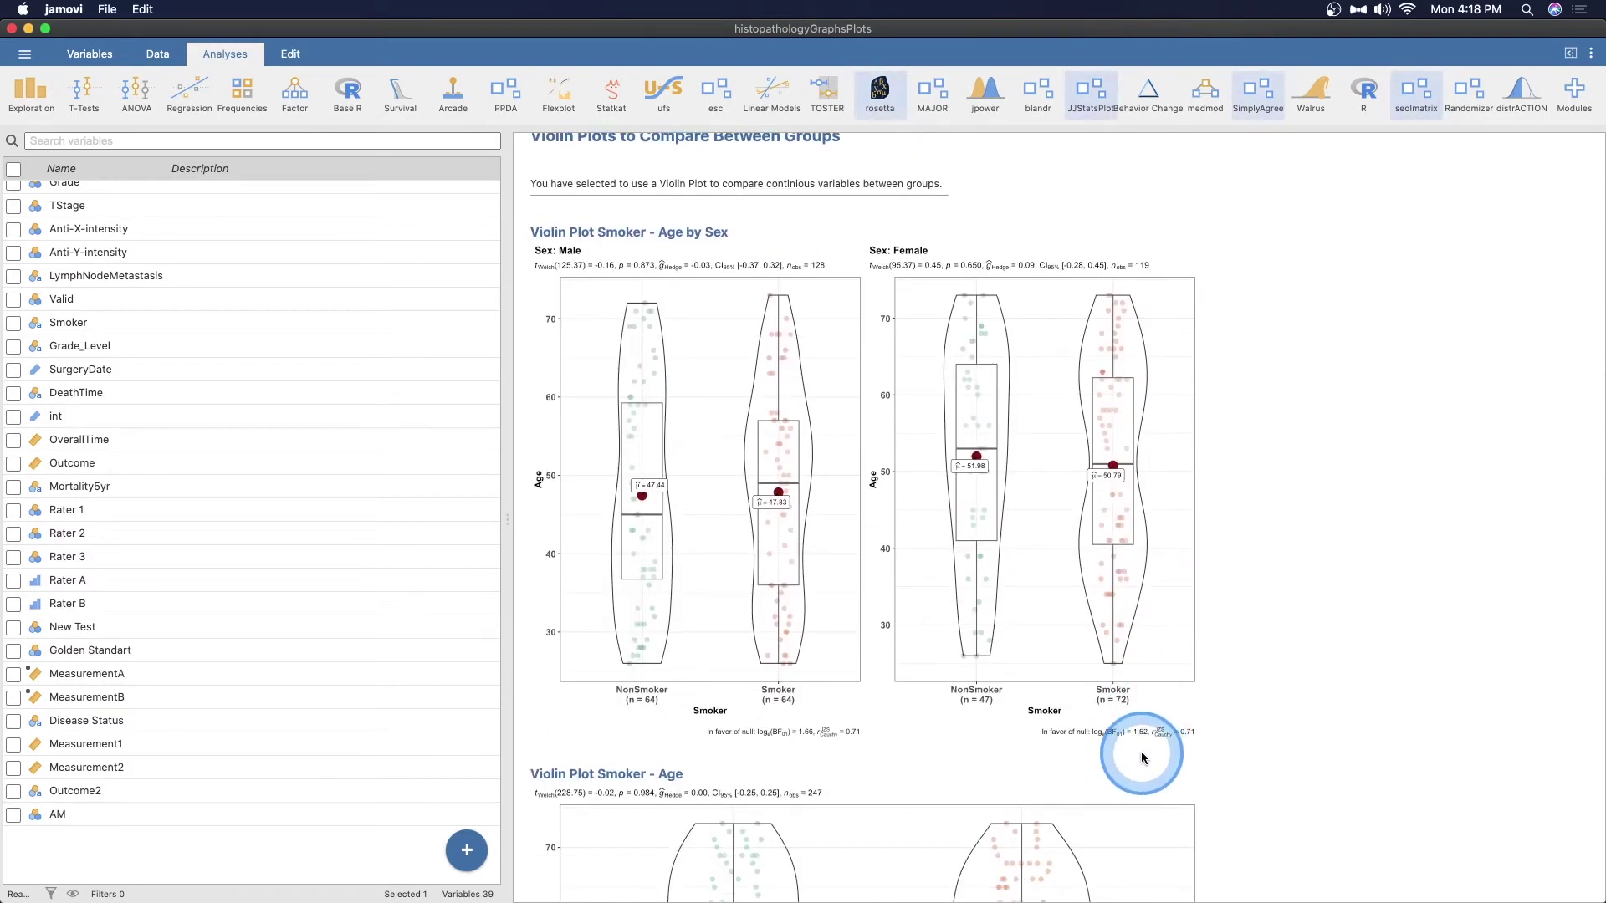
{"action": "scroll", "coordinate": [1337, 597], "scroll_direction": "down", "scroll_amount": 15}
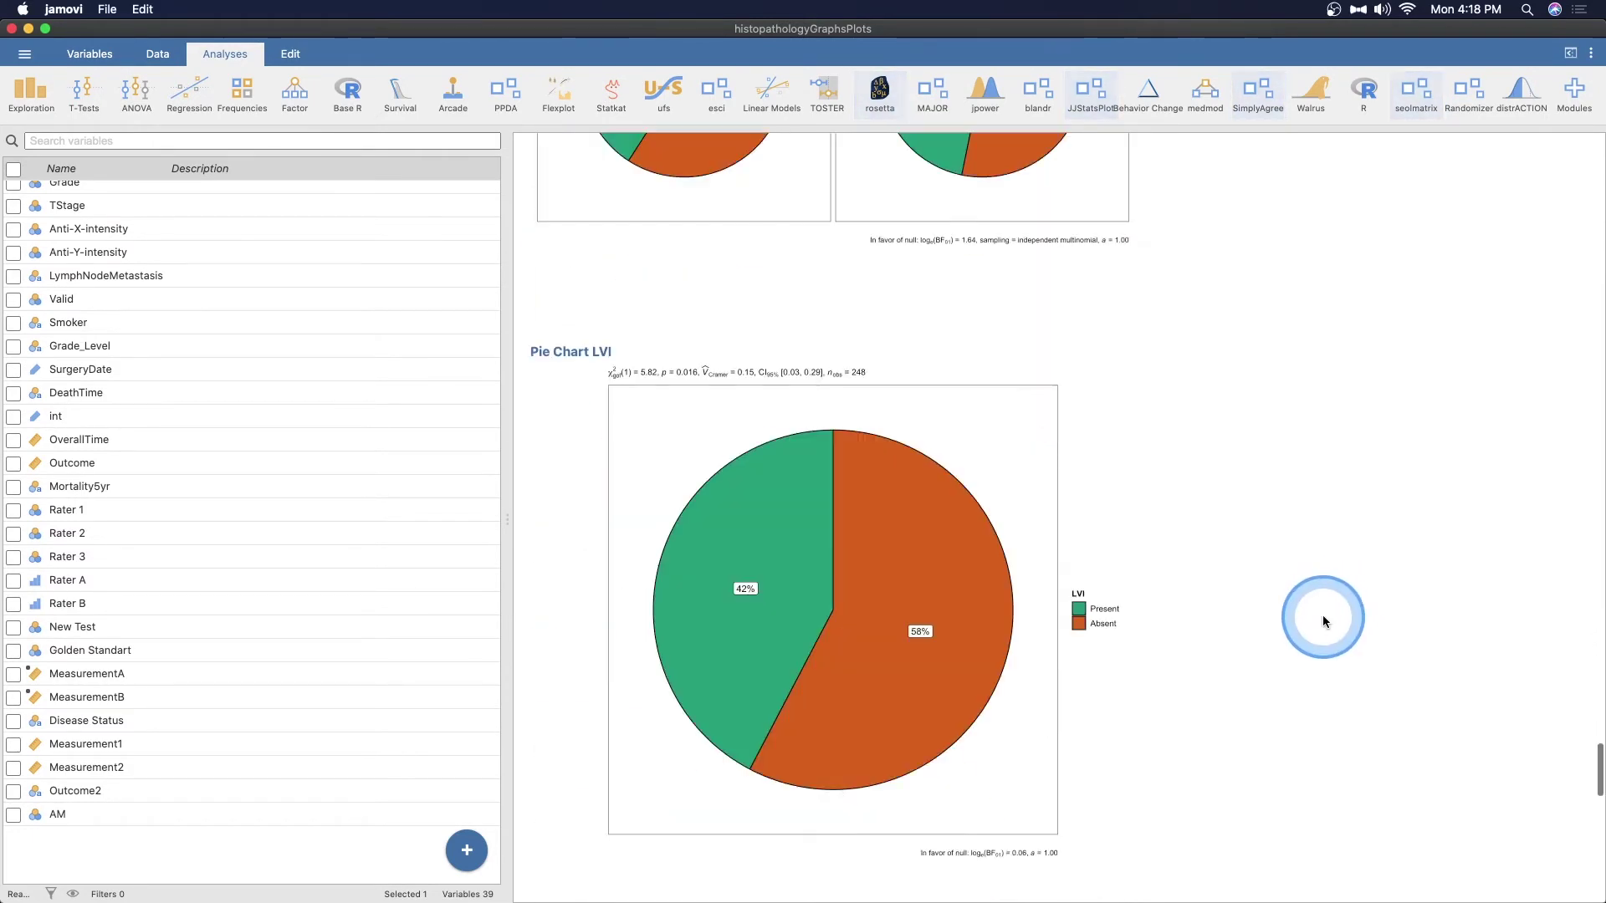
{"action": "scroll", "coordinate": [1318, 624], "scroll_direction": "down", "scroll_amount": 10}
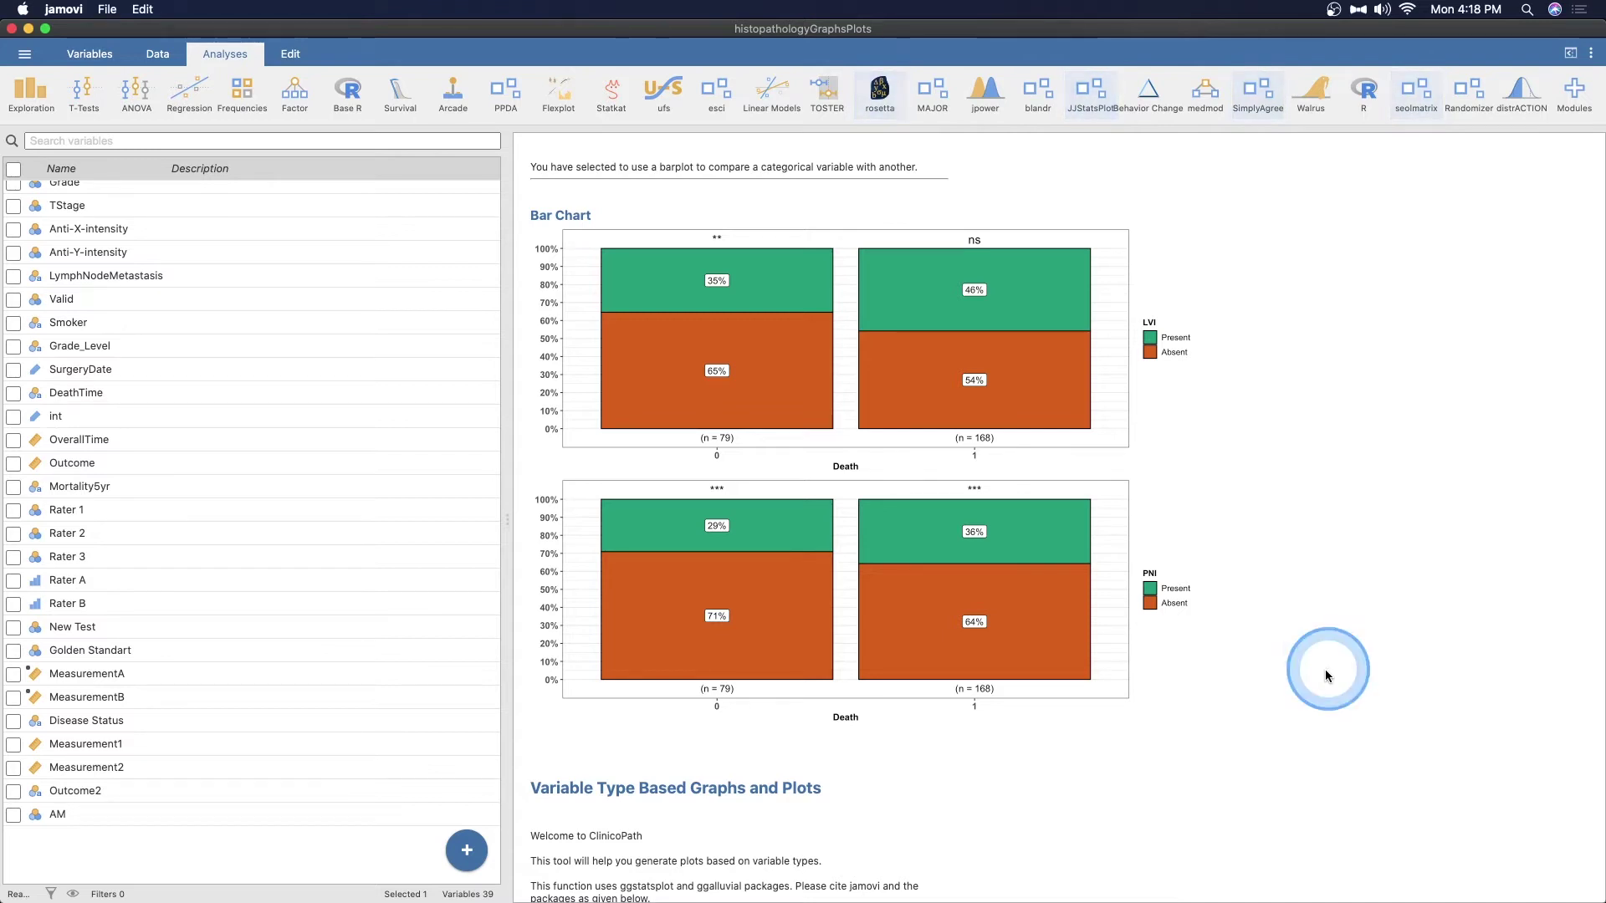
{"action": "scroll", "coordinate": [1326, 670], "scroll_direction": "down", "scroll_amount": 10}
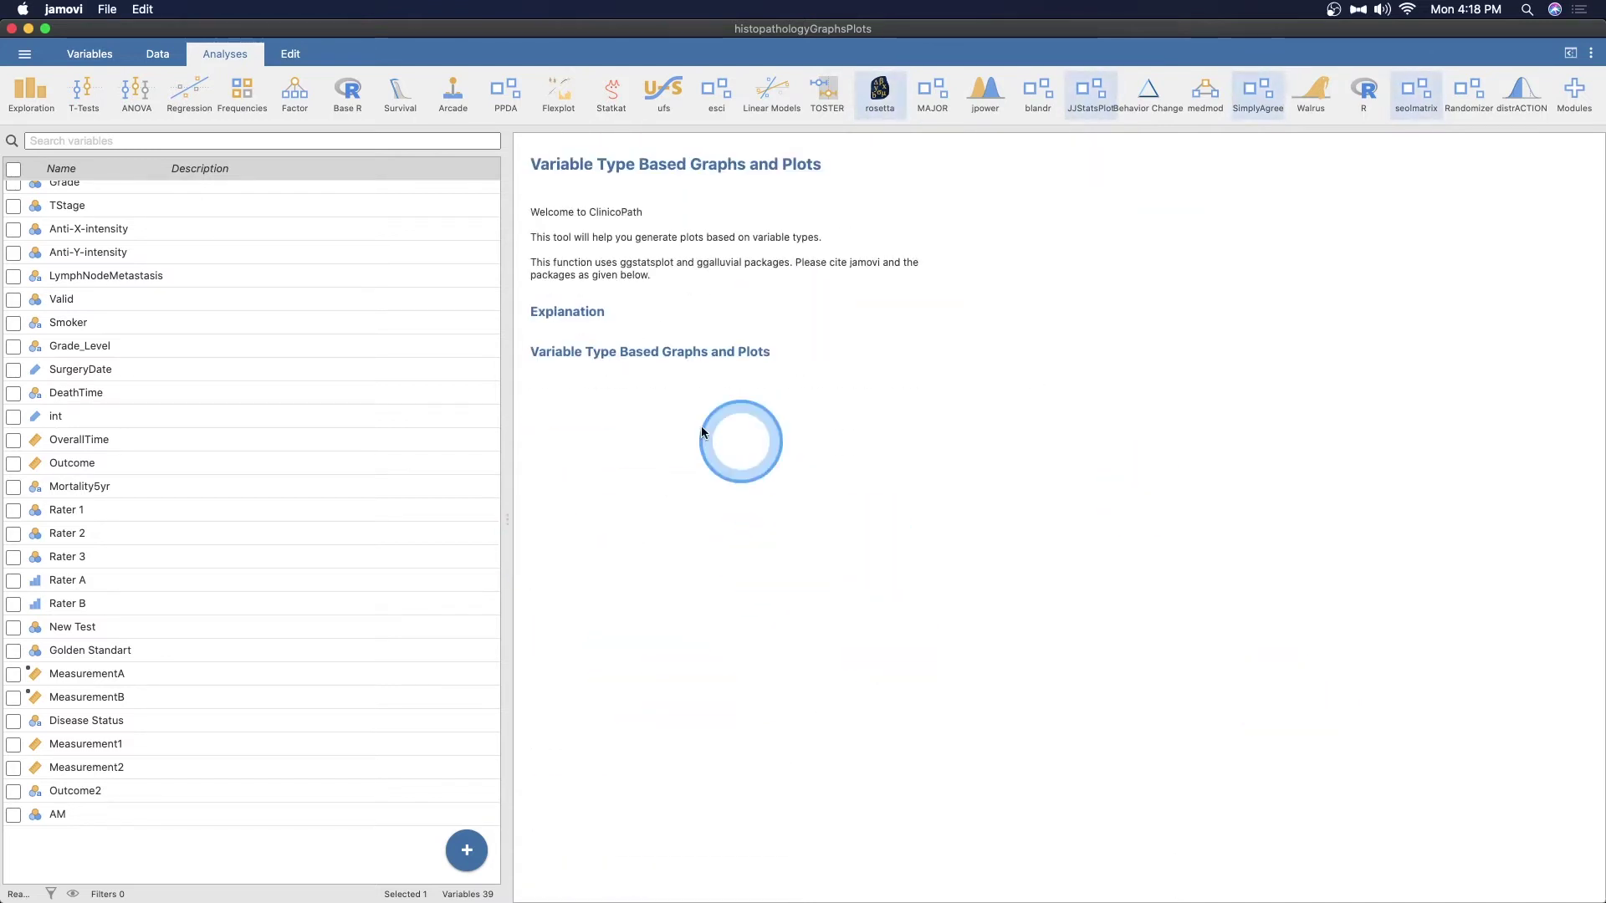
{"action": "scroll", "coordinate": [797, 721], "scroll_direction": "up", "scroll_amount": 5}
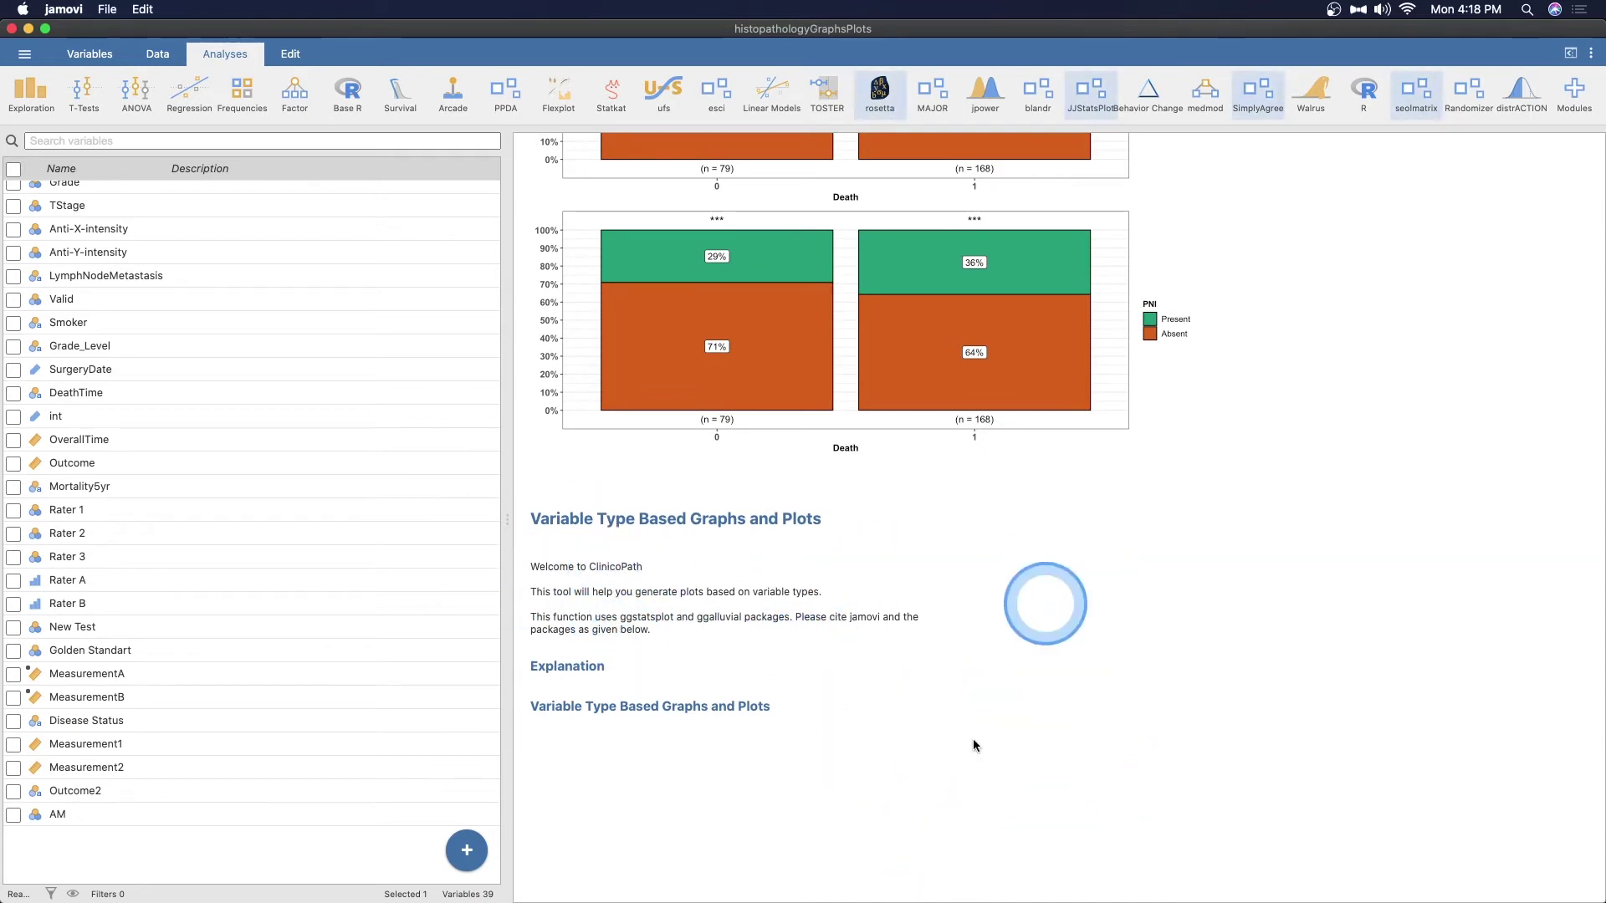
{"action": "scroll", "coordinate": [1029, 660], "scroll_direction": "up", "scroll_amount": 1}
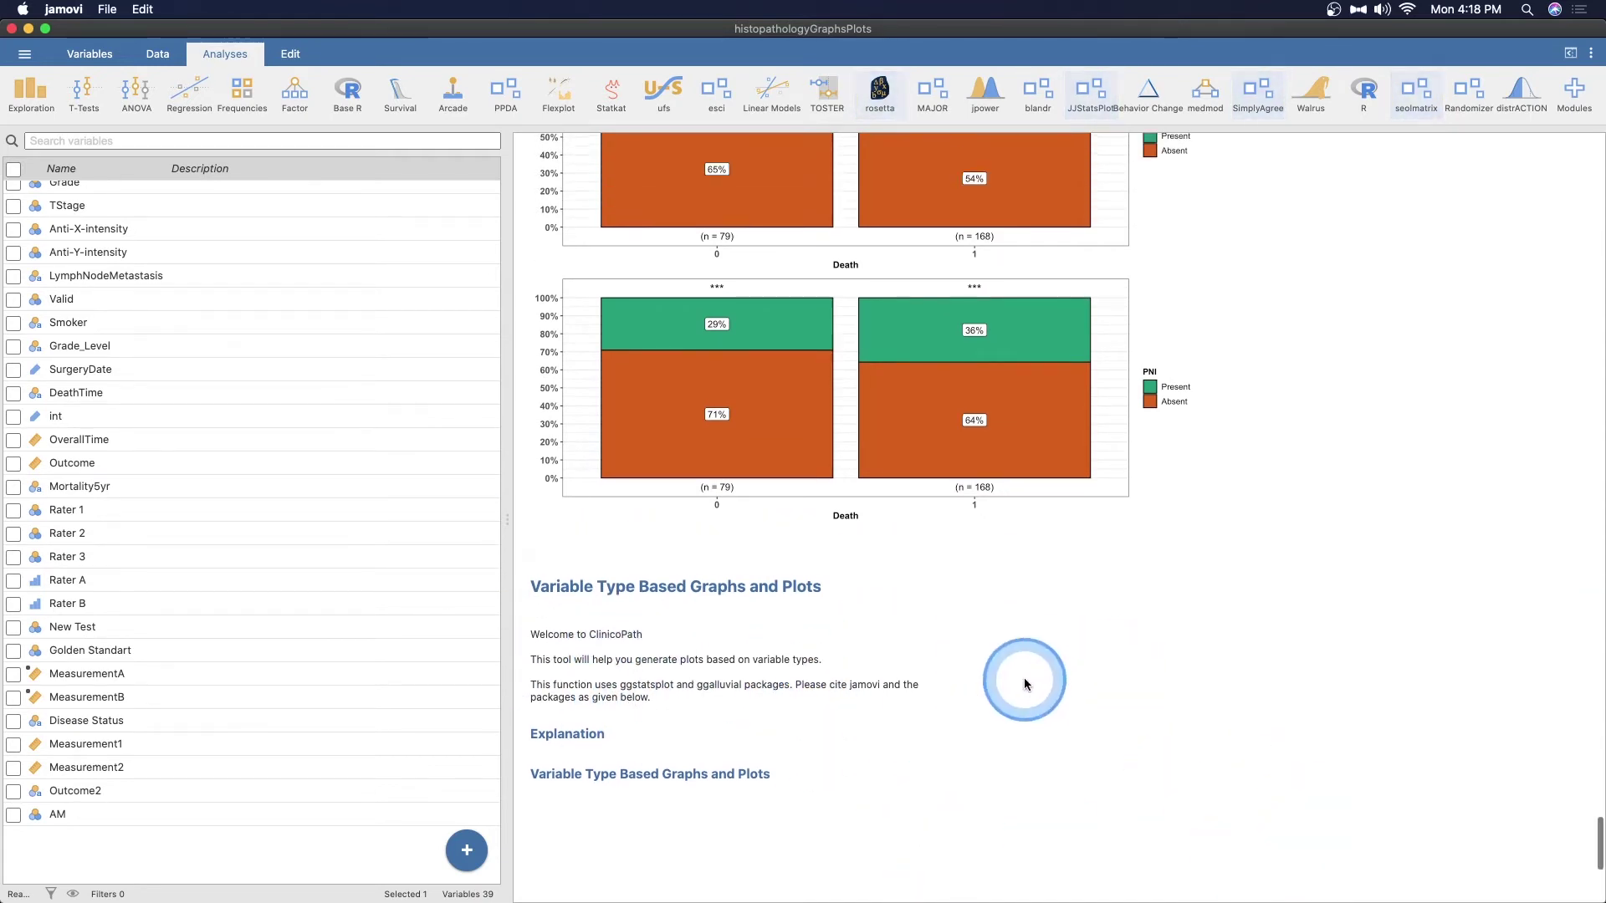
{"action": "key", "text": "super+n"}
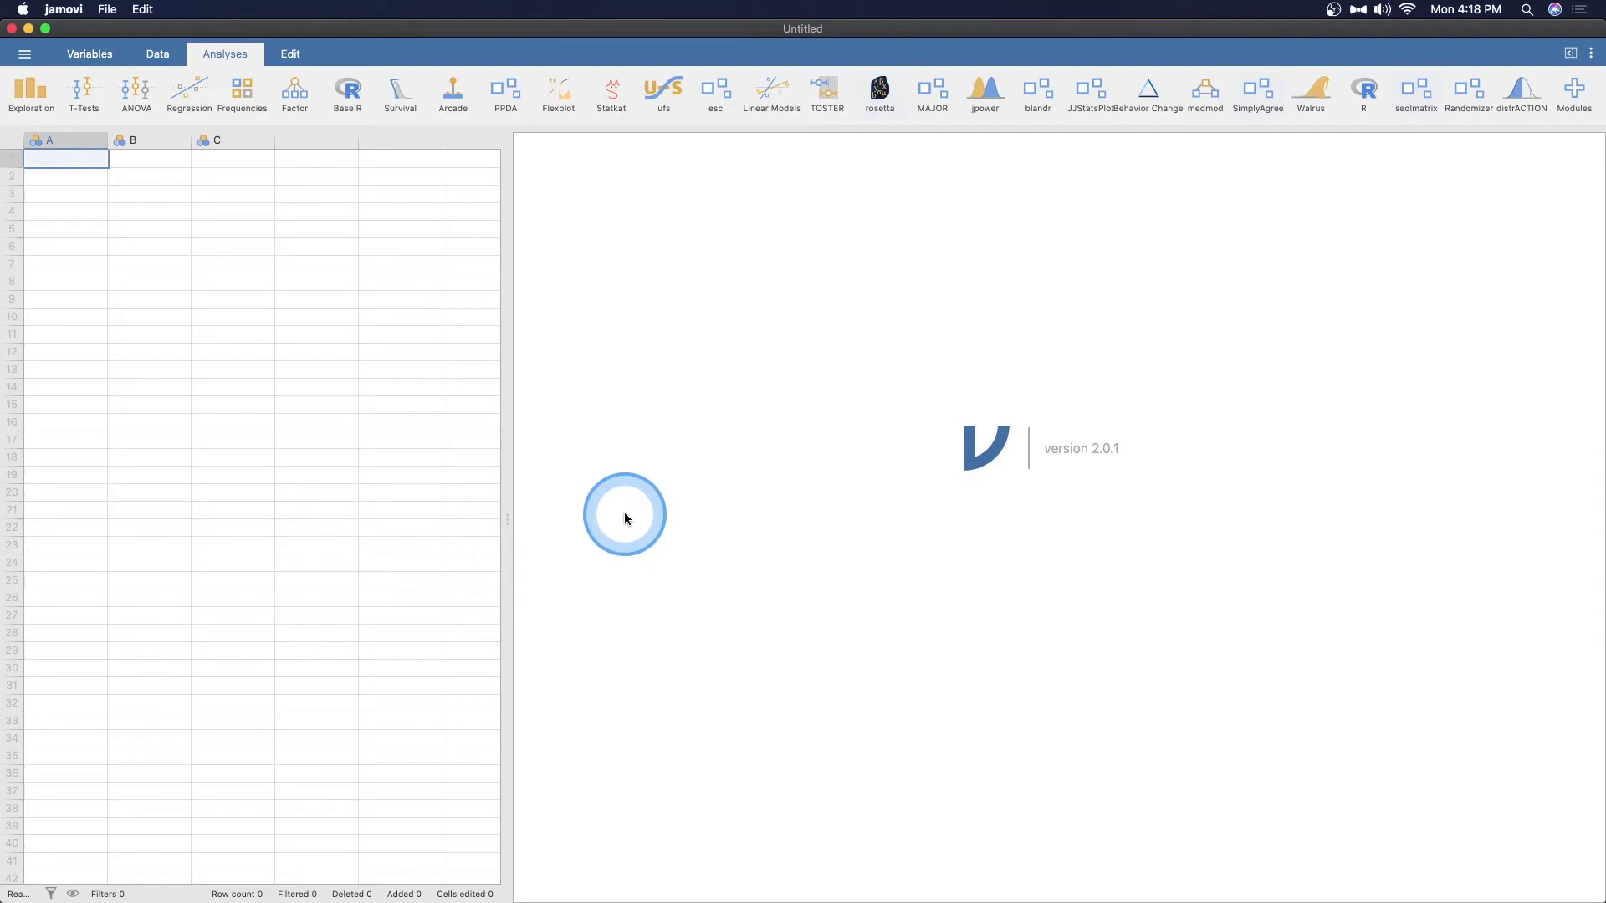
Browse the Data Library, including the Wrapper for ggstatsplot folder, and load the Big 5 dataset.
{"action": "left_click", "coordinate": [25, 54]}
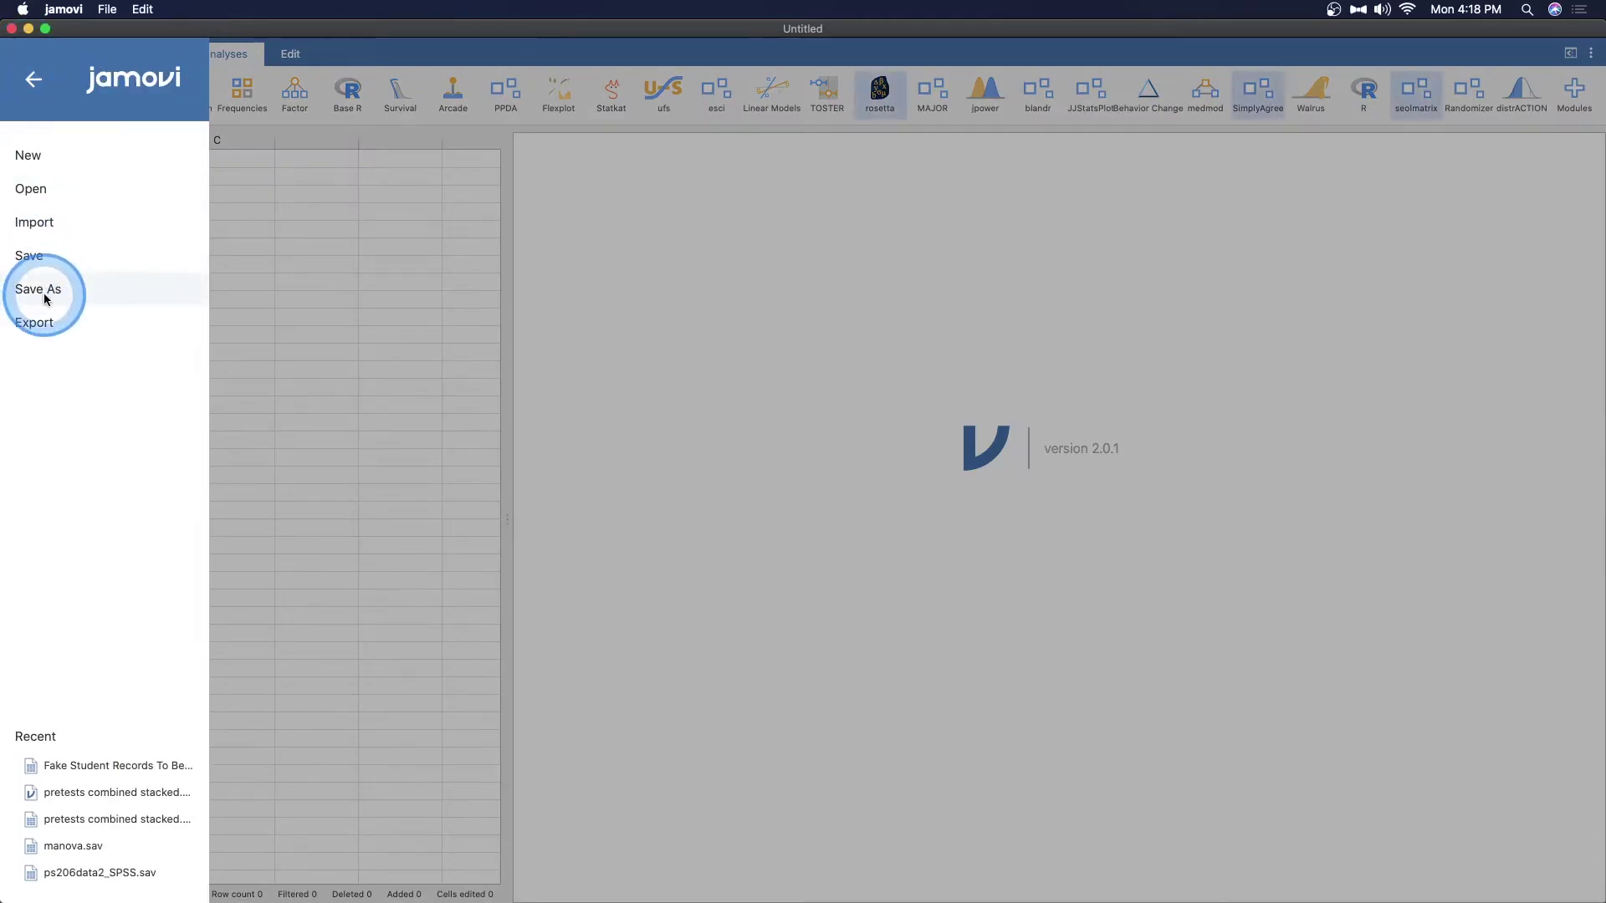
{"action": "left_click", "coordinate": [65, 182]}
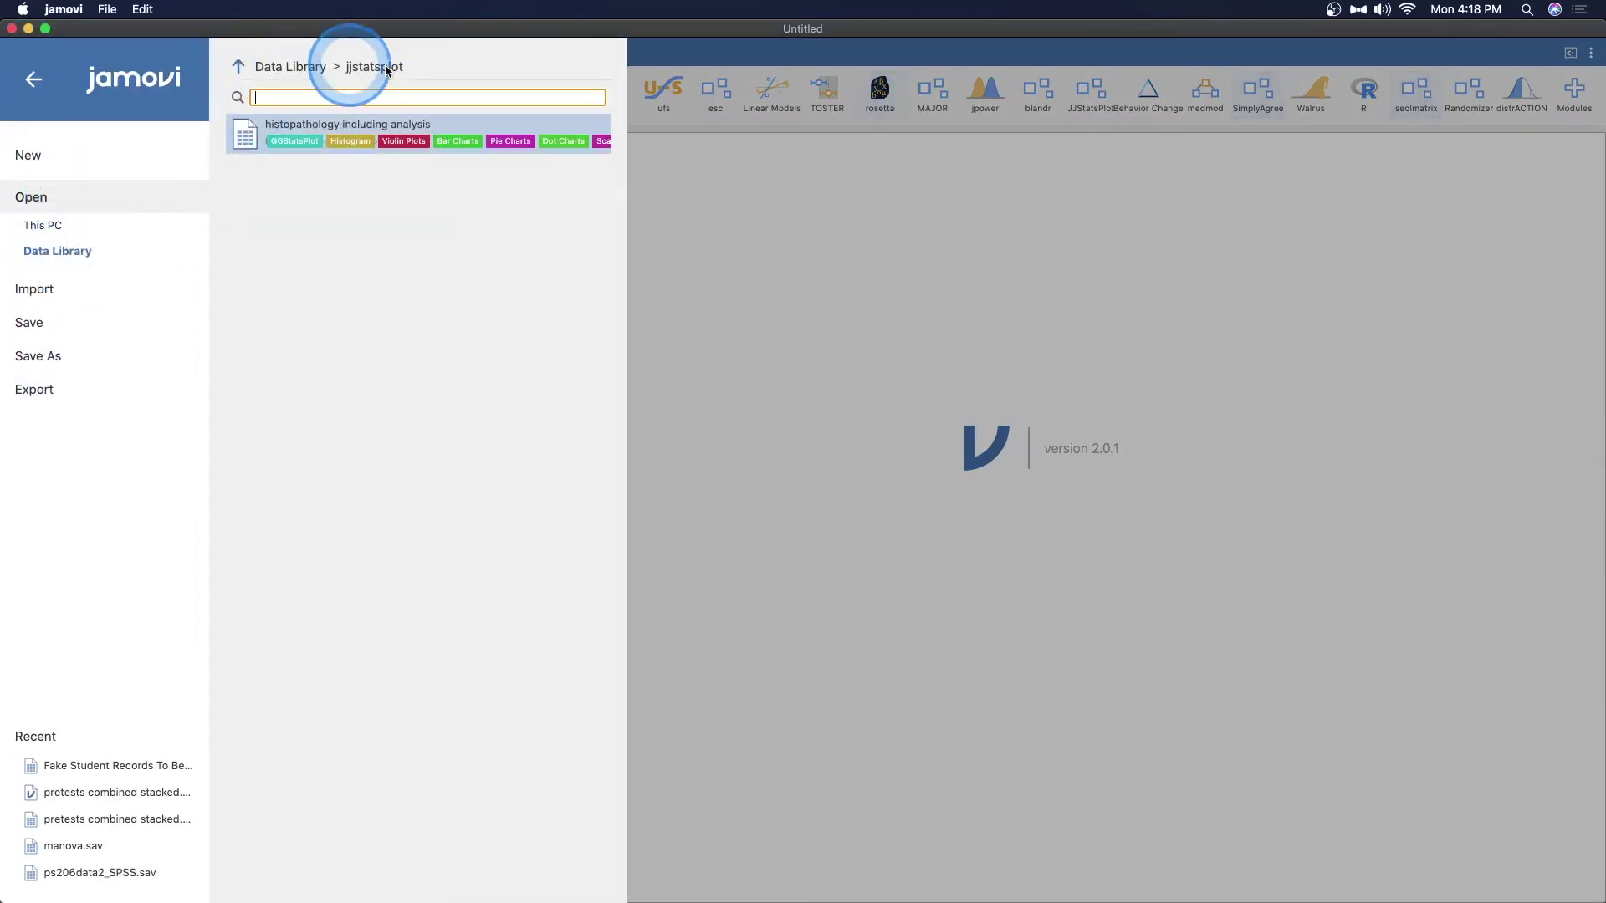
{"action": "left_click", "coordinate": [239, 67]}
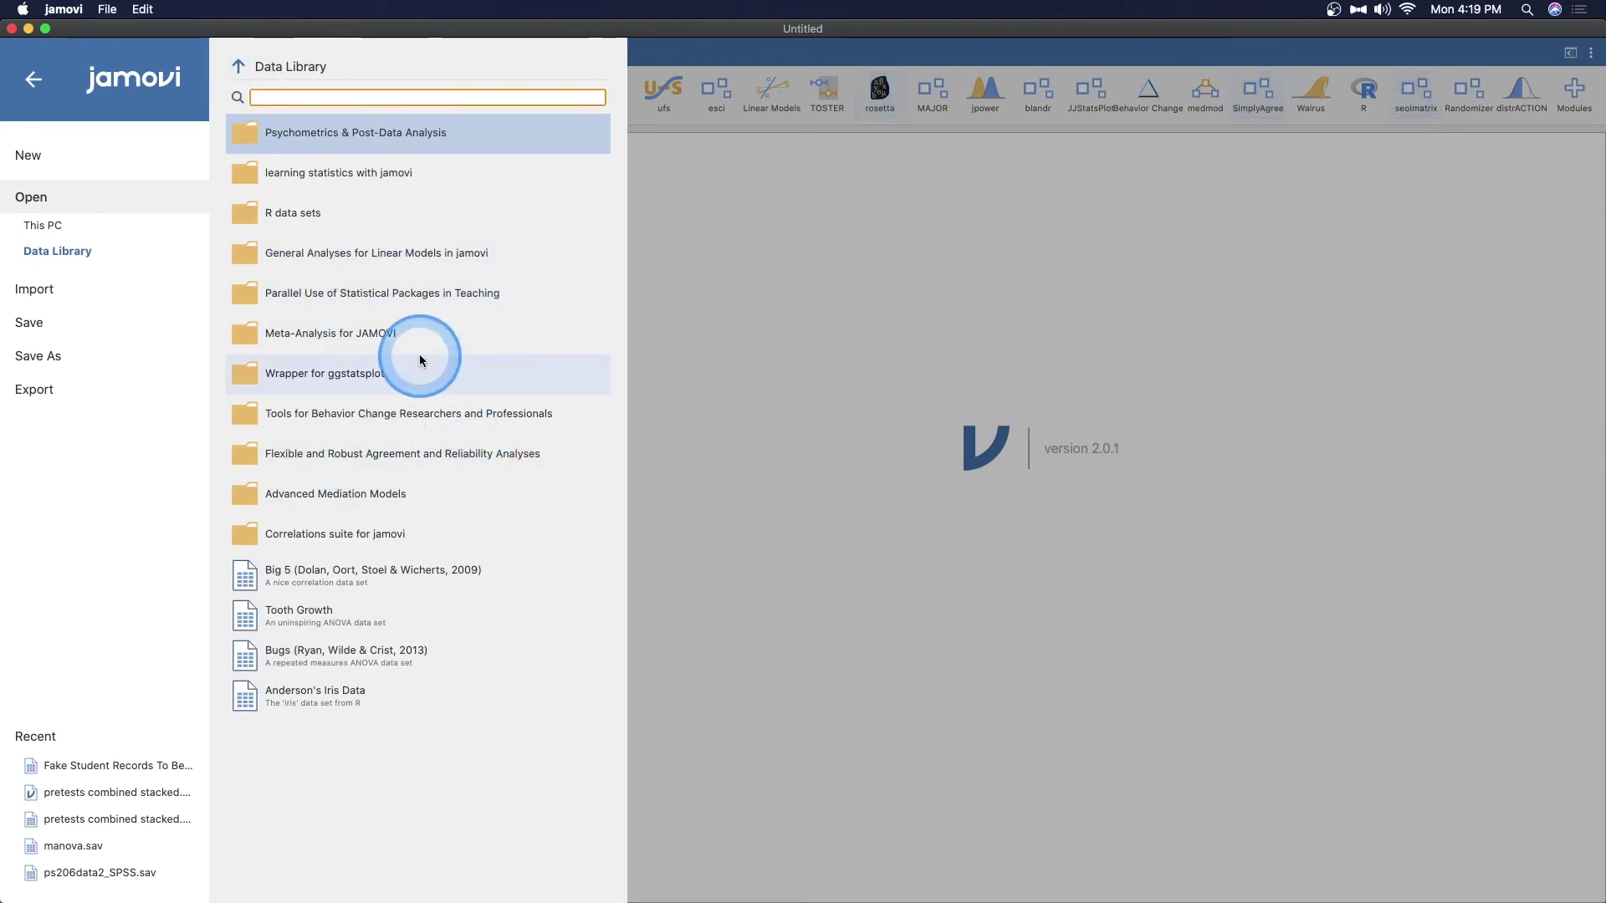
{"action": "left_click", "coordinate": [372, 383]}
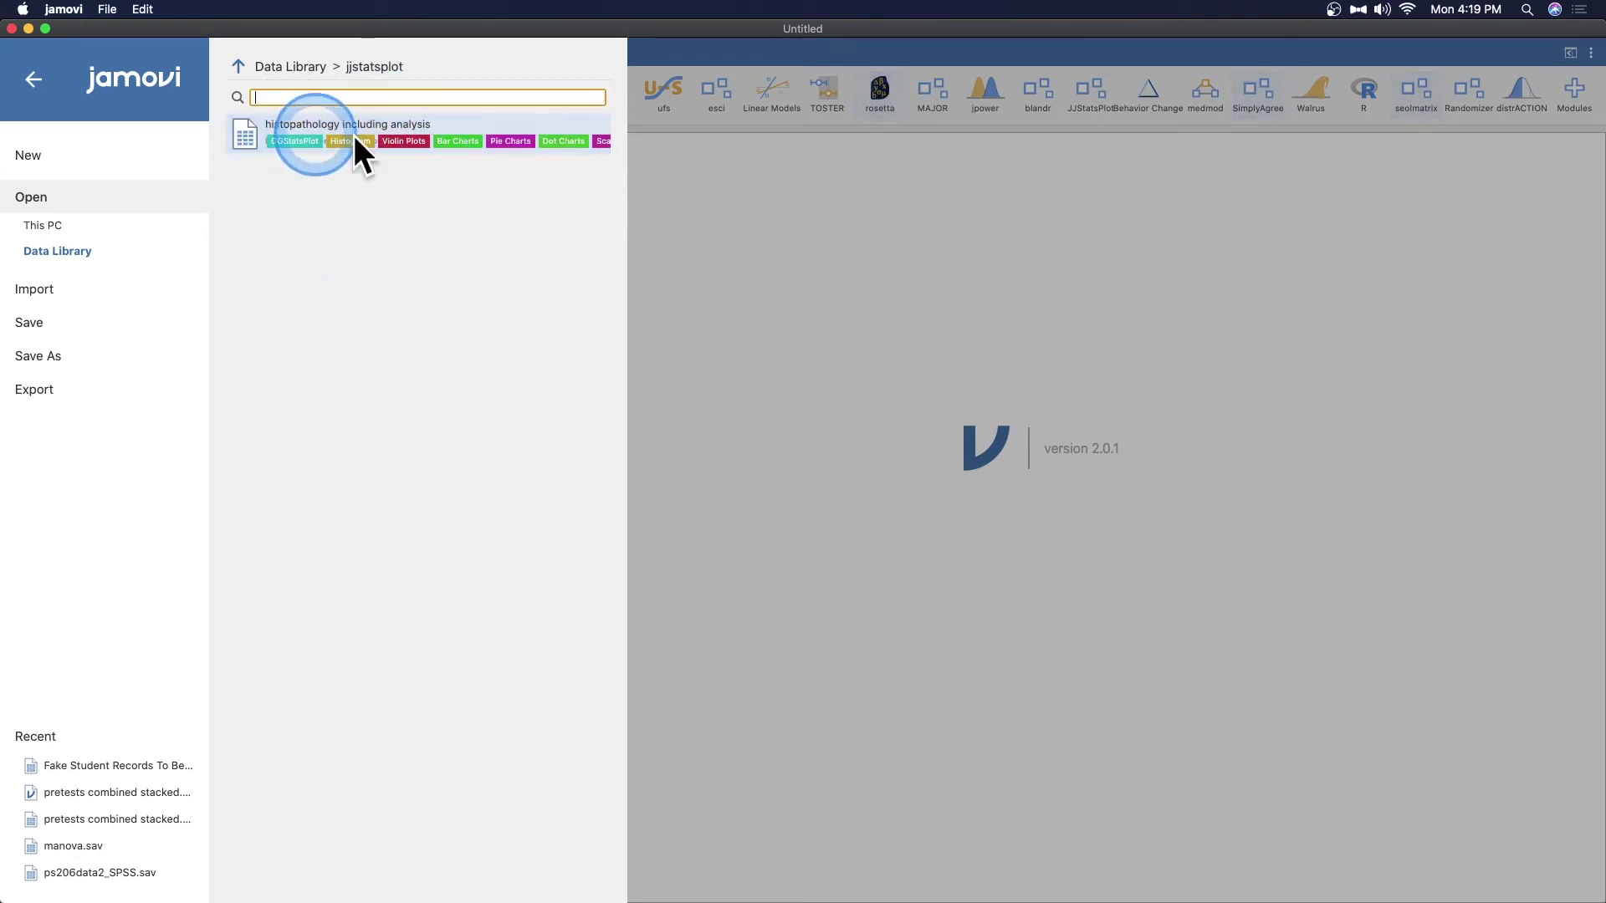
{"action": "left_click", "coordinate": [239, 66]}
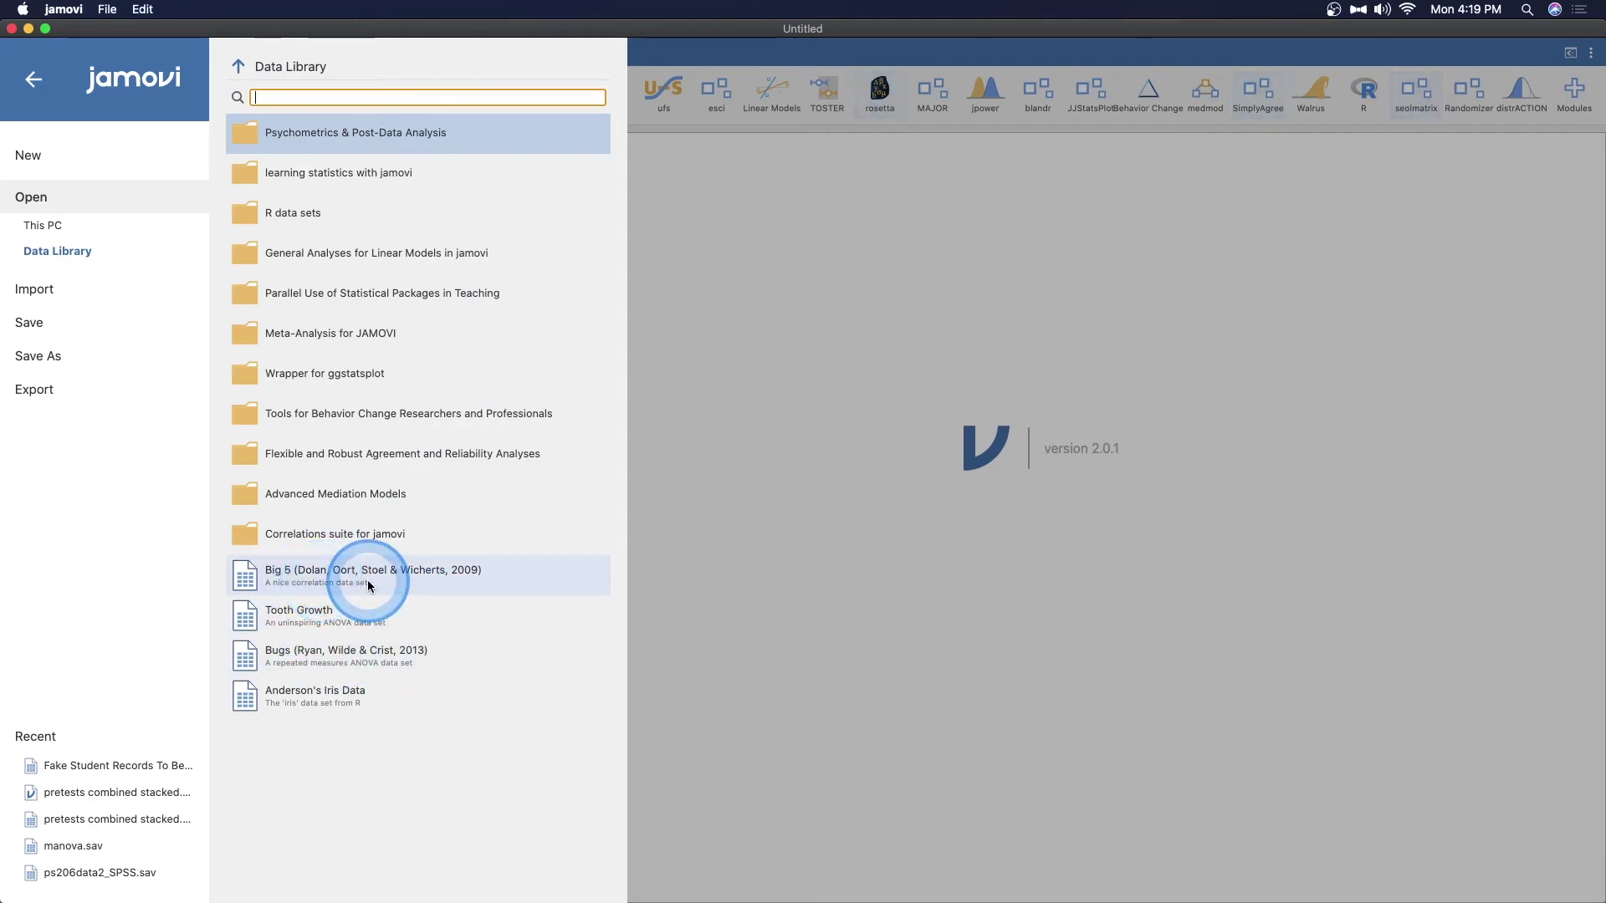
{"action": "left_click", "coordinate": [397, 577]}
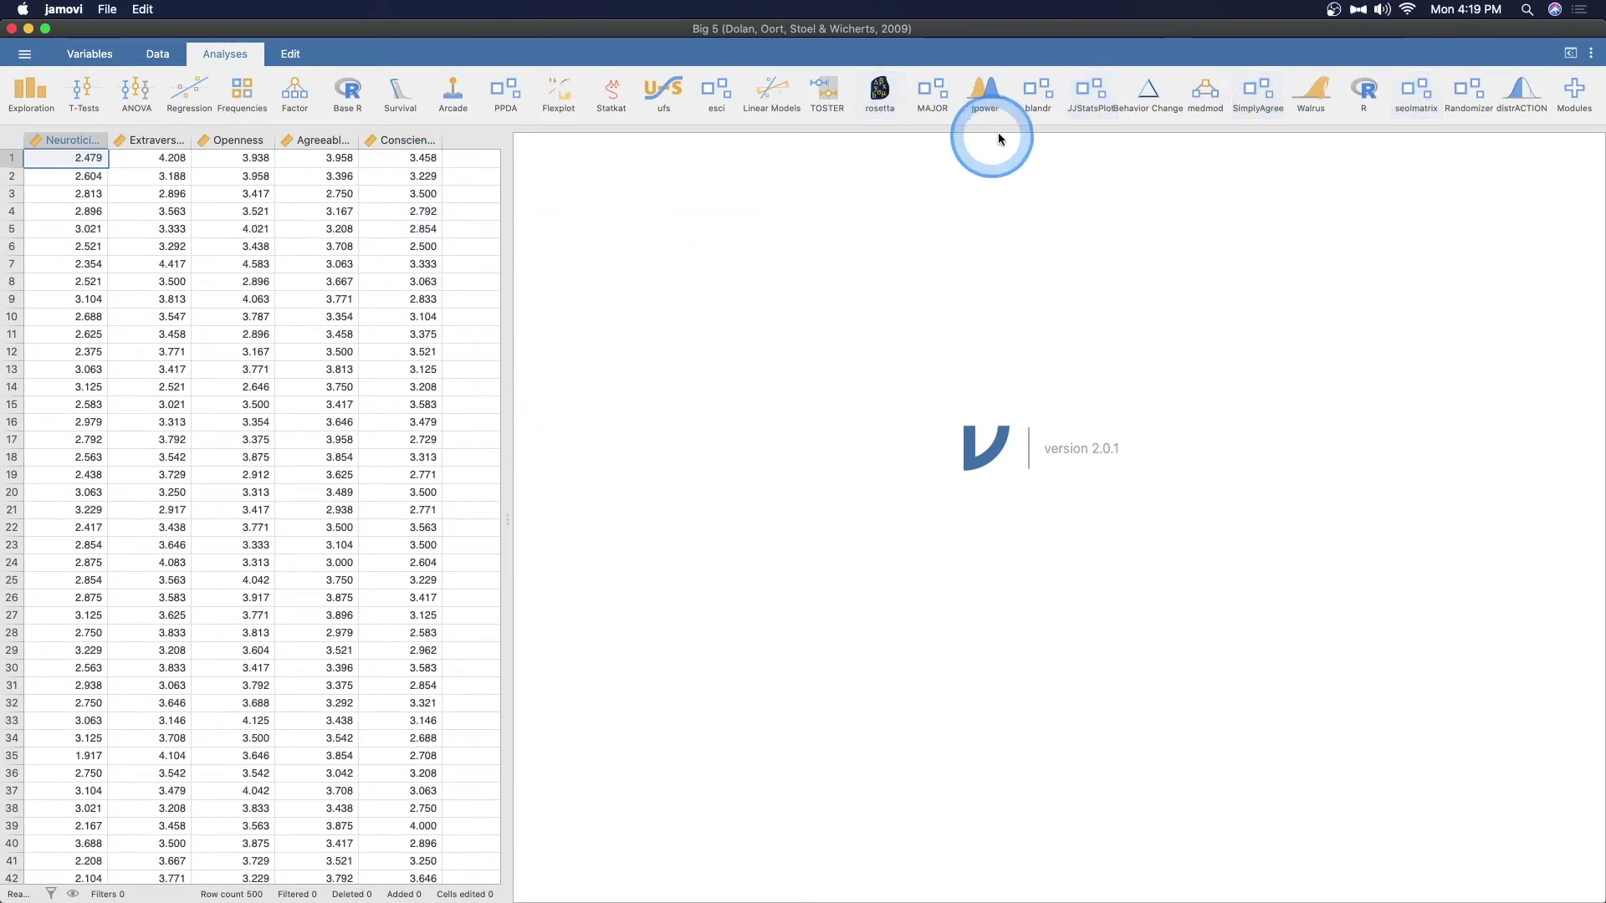
Show the JJStatsPlot plot menu, from Histogram and Scatter Plot through Graphs and Plots.
{"action": "left_click", "coordinate": [1091, 94]}
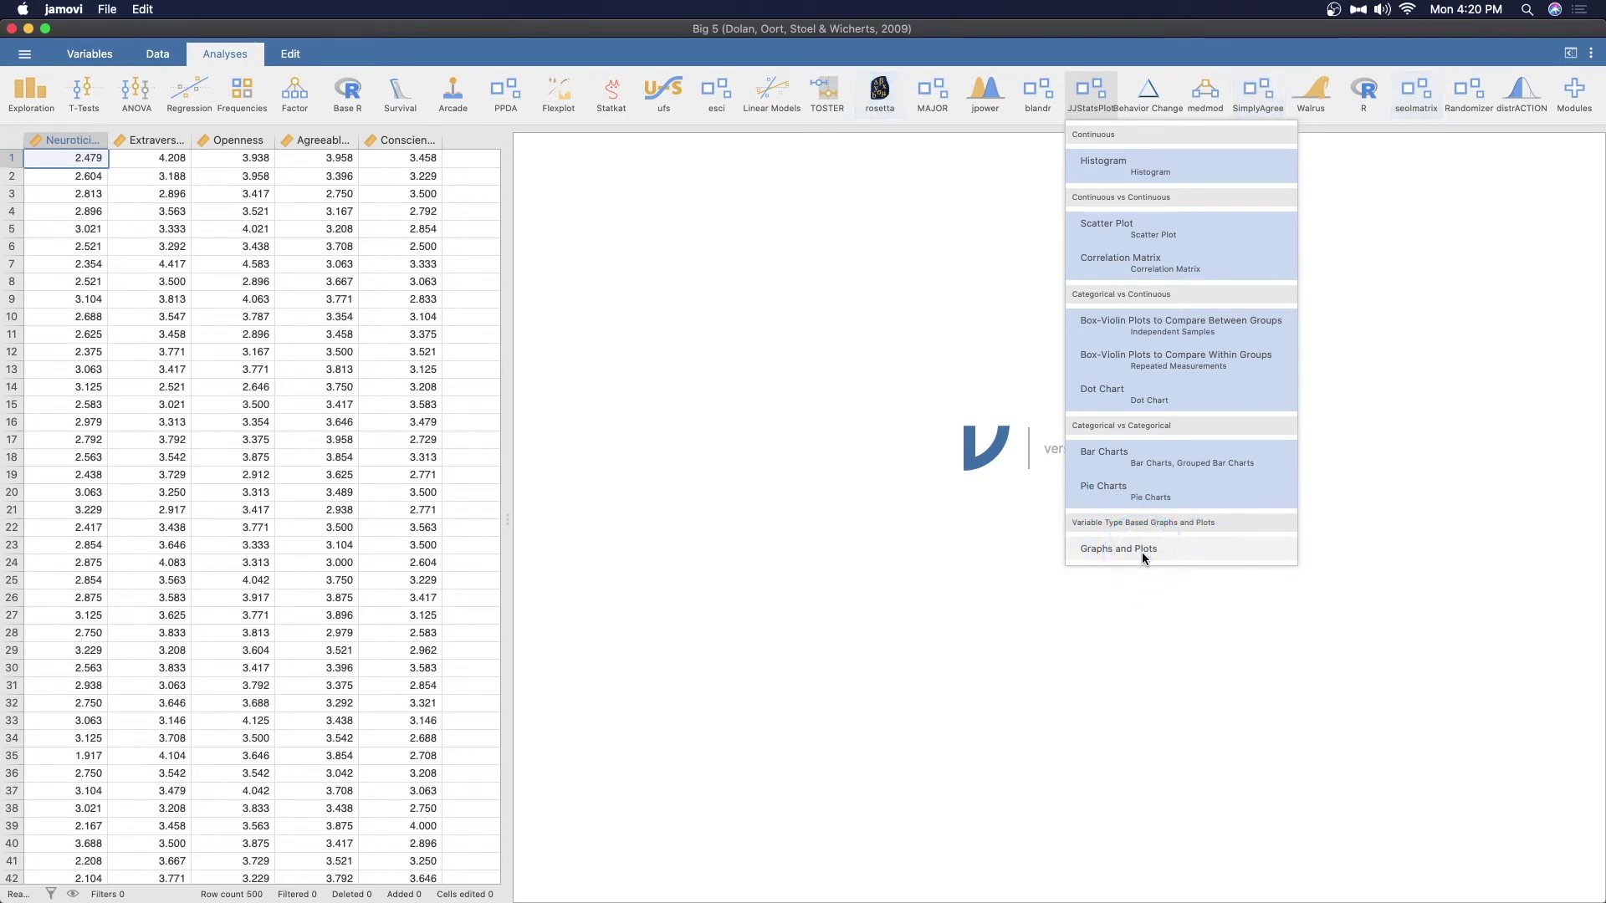
Start a Histogram analysis on Big 5 and add Agreeableness to its Variables.
{"action": "left_click", "coordinate": [1116, 164]}
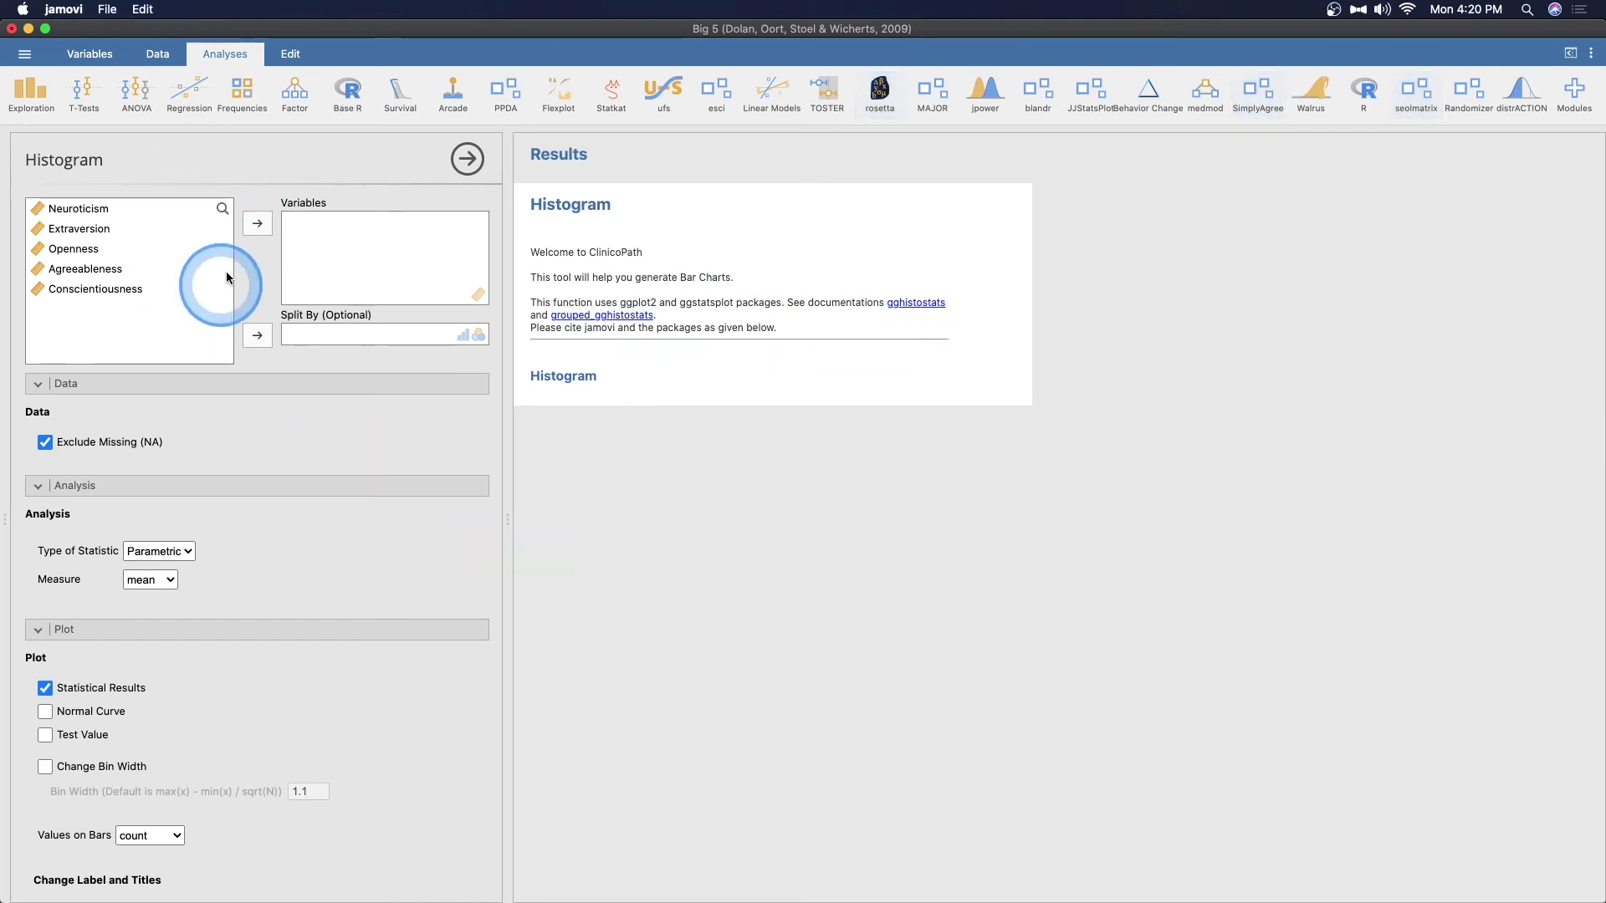
{"action": "scroll", "coordinate": [226, 278], "scroll_direction": "down", "scroll_amount": 8}
{"action": "scroll", "coordinate": [393, 512], "scroll_direction": "up", "scroll_amount": 8}
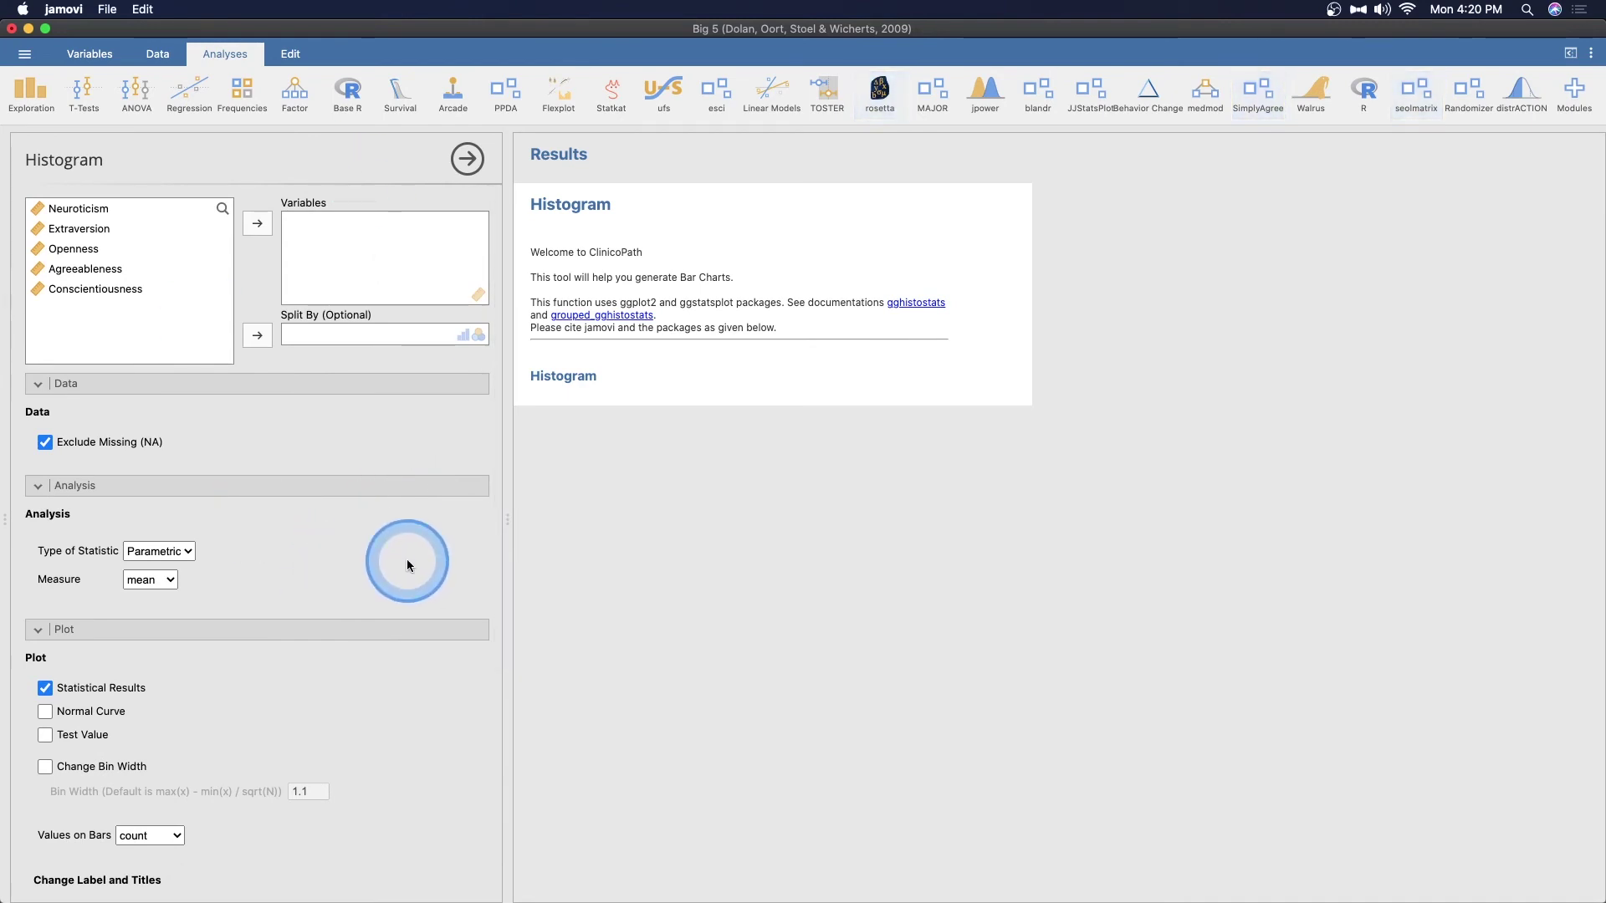
{"action": "left_click", "coordinate": [193, 226]}
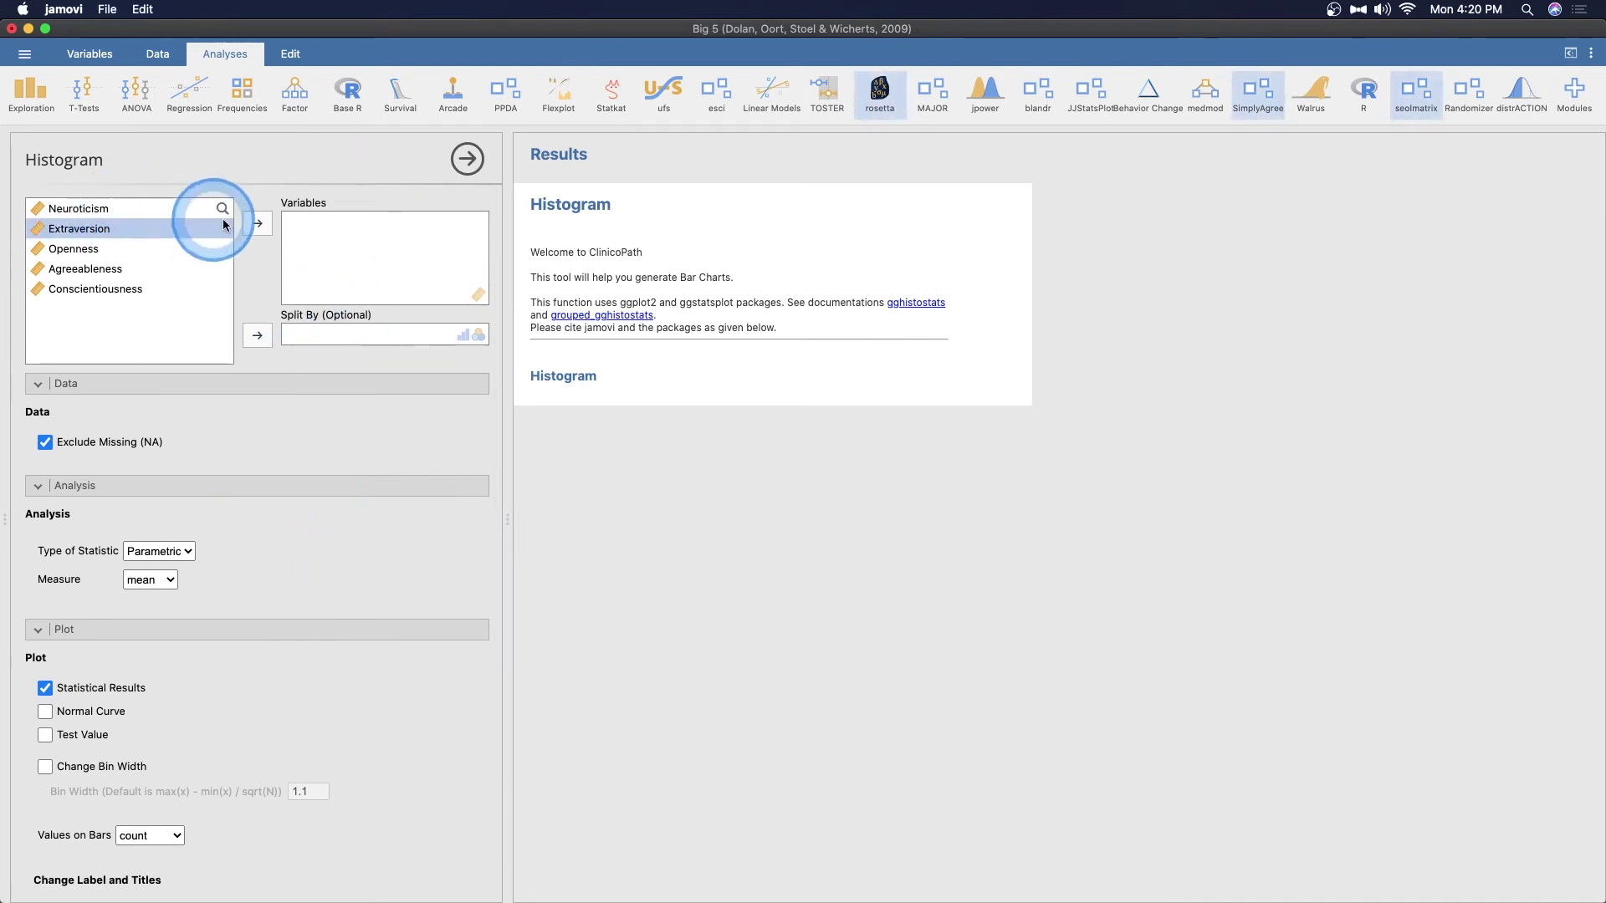
{"action": "left_click", "coordinate": [256, 223]}
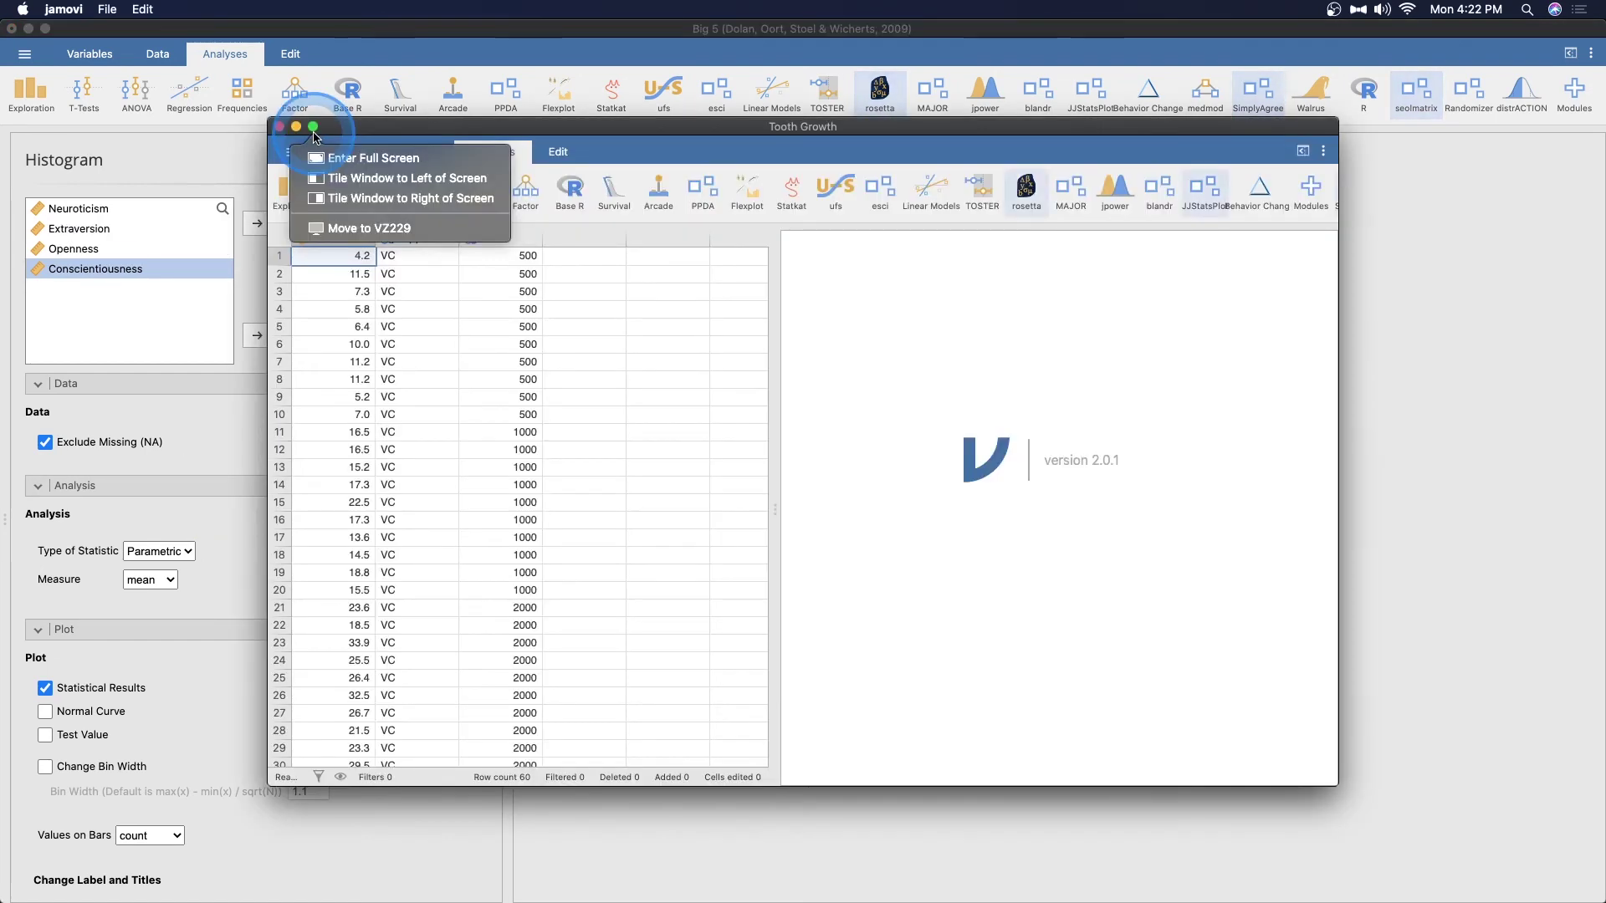
Maximise the Tooth Growth window and change the len variable's data type to Integer.
{"action": "key", "text": "alt"}
{"action": "left_click", "coordinate": [343, 157]}
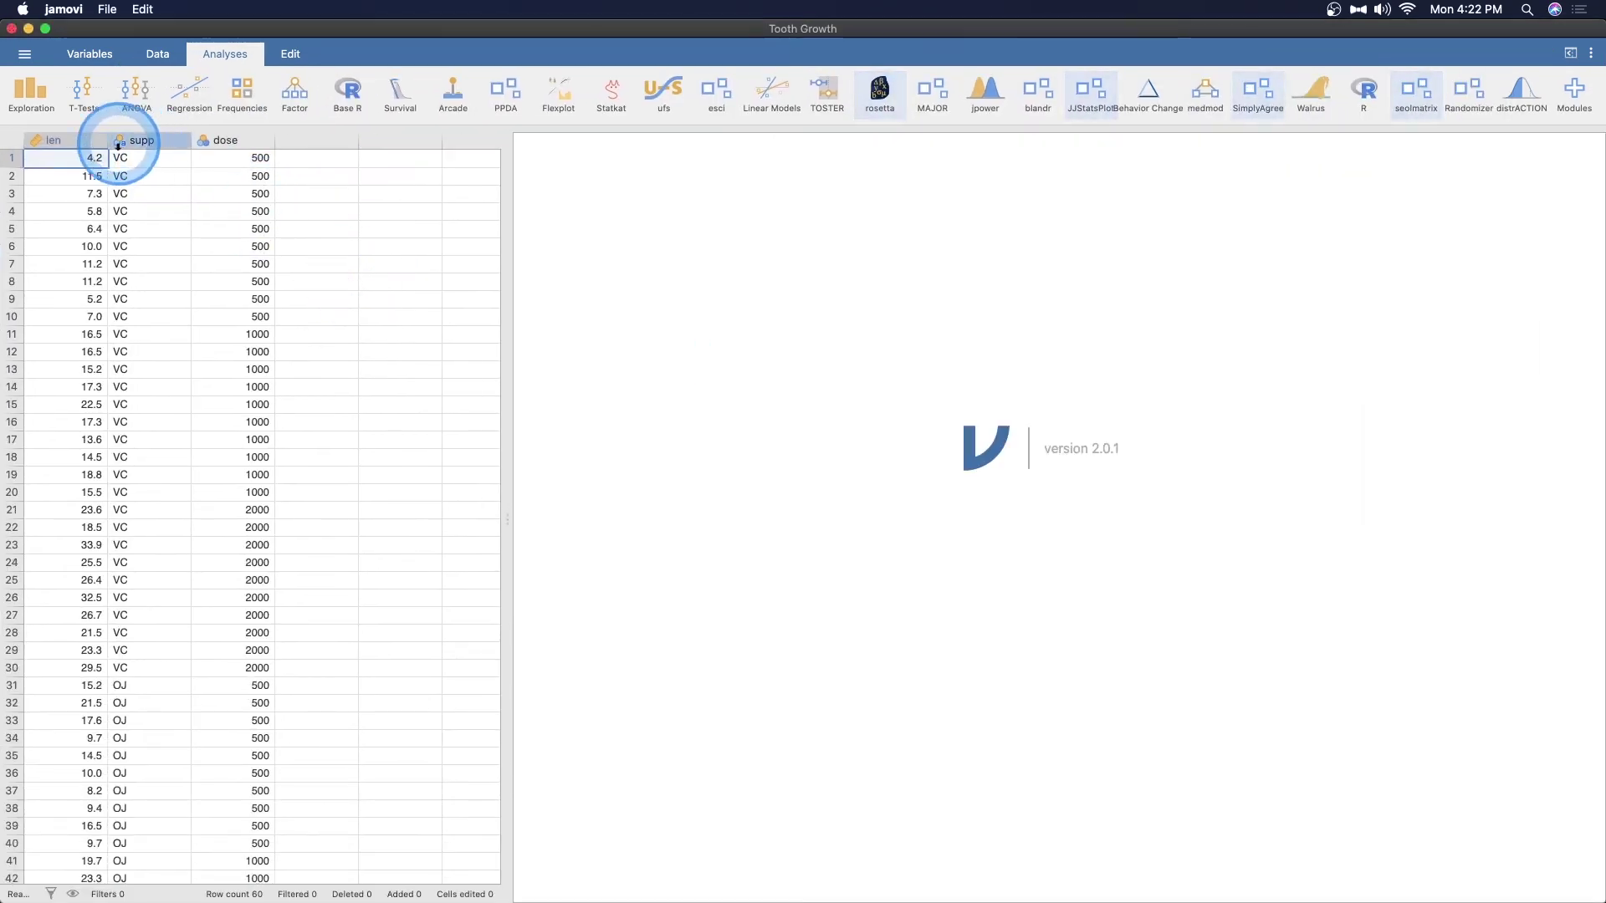
{"action": "double_click", "coordinate": [85, 144]}
{"action": "left_click", "coordinate": [731, 248]}
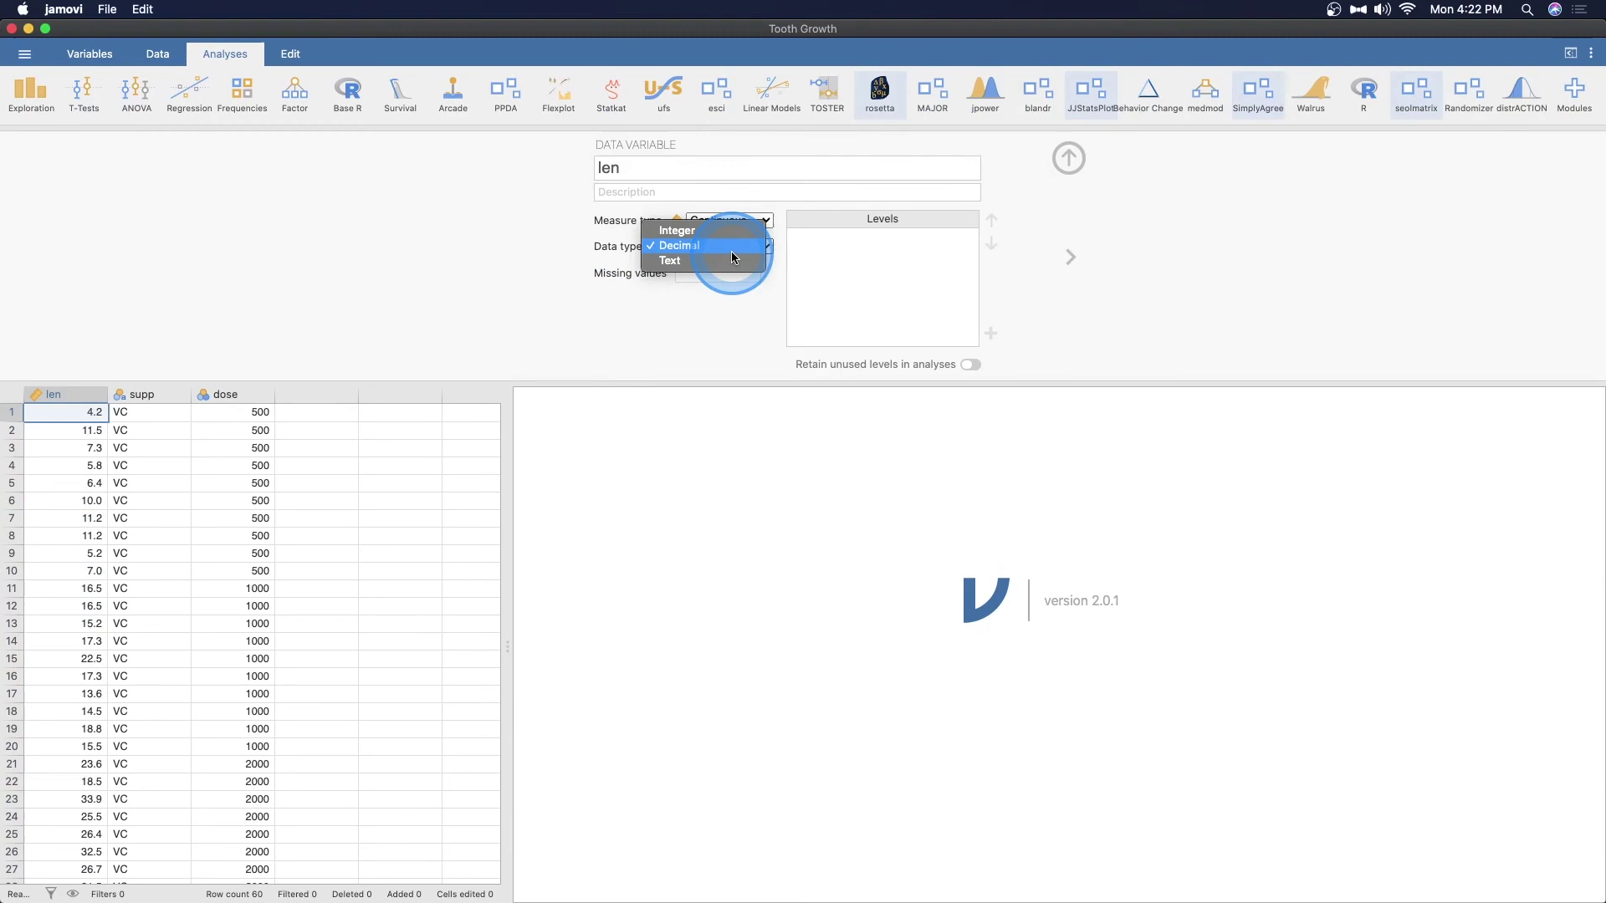
{"action": "left_click", "coordinate": [707, 230]}
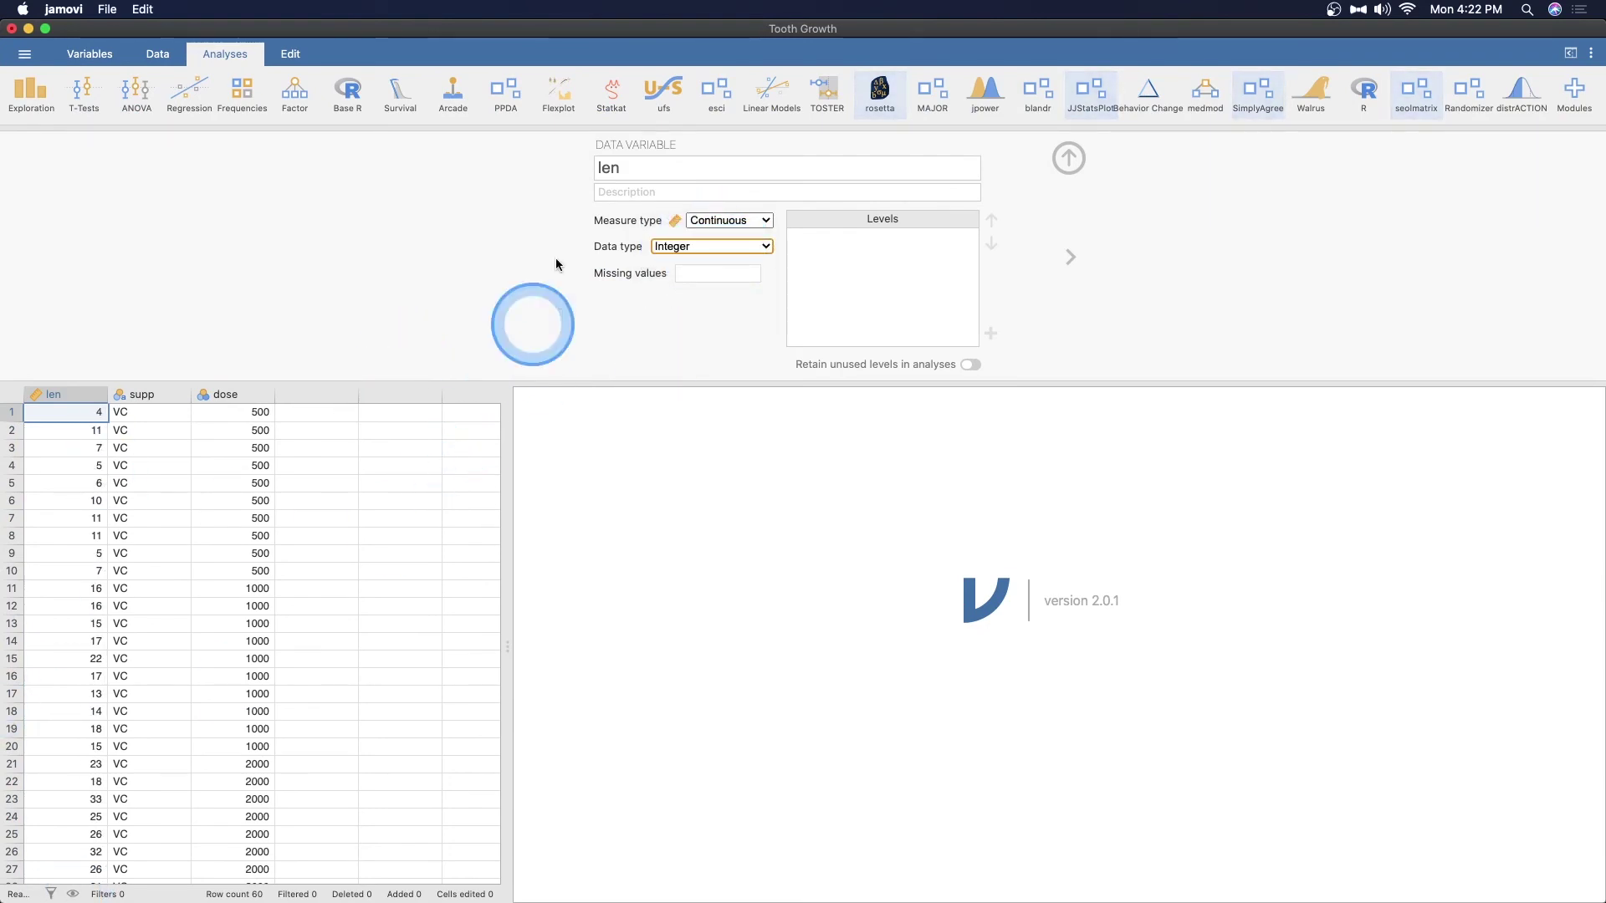
{"action": "left_click", "coordinate": [1069, 159]}
{"action": "left_click", "coordinate": [1047, 299]}
{"action": "left_click", "coordinate": [770, 532]}
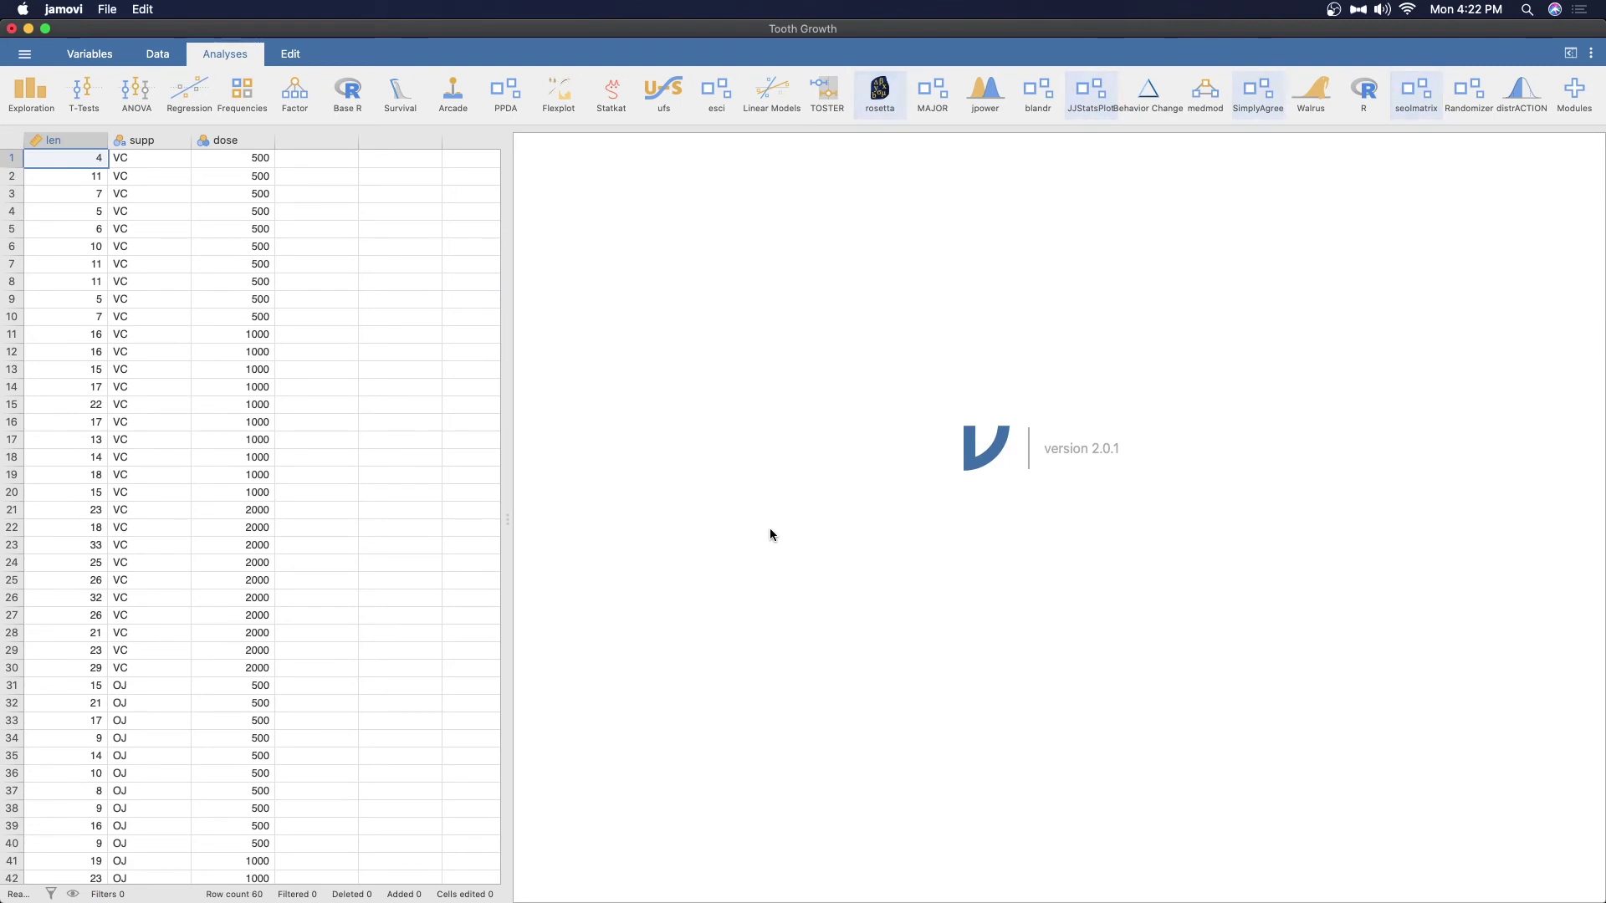
{"action": "left_click", "coordinate": [1105, 98]}
Create a Tooth Growth histogram of len, which fails with the ipmisc 'specify_decimal_p' error.
{"action": "left_click", "coordinate": [1146, 170]}
{"action": "left_click", "coordinate": [623, 582]}
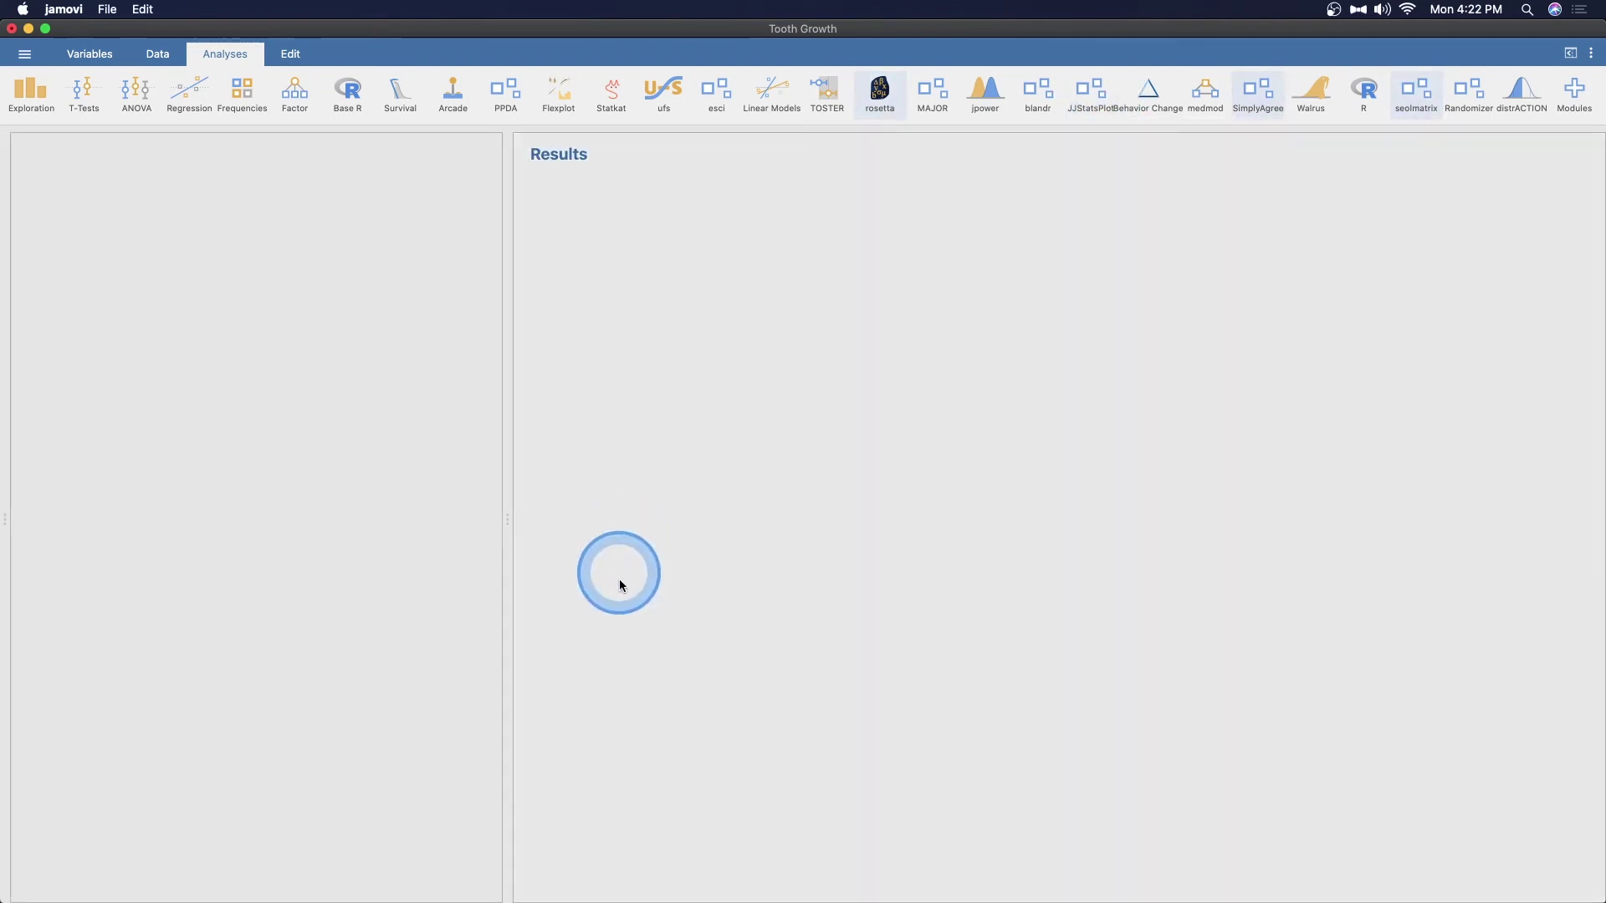
{"action": "left_click", "coordinate": [117, 208]}
{"action": "left_click", "coordinate": [258, 224]}
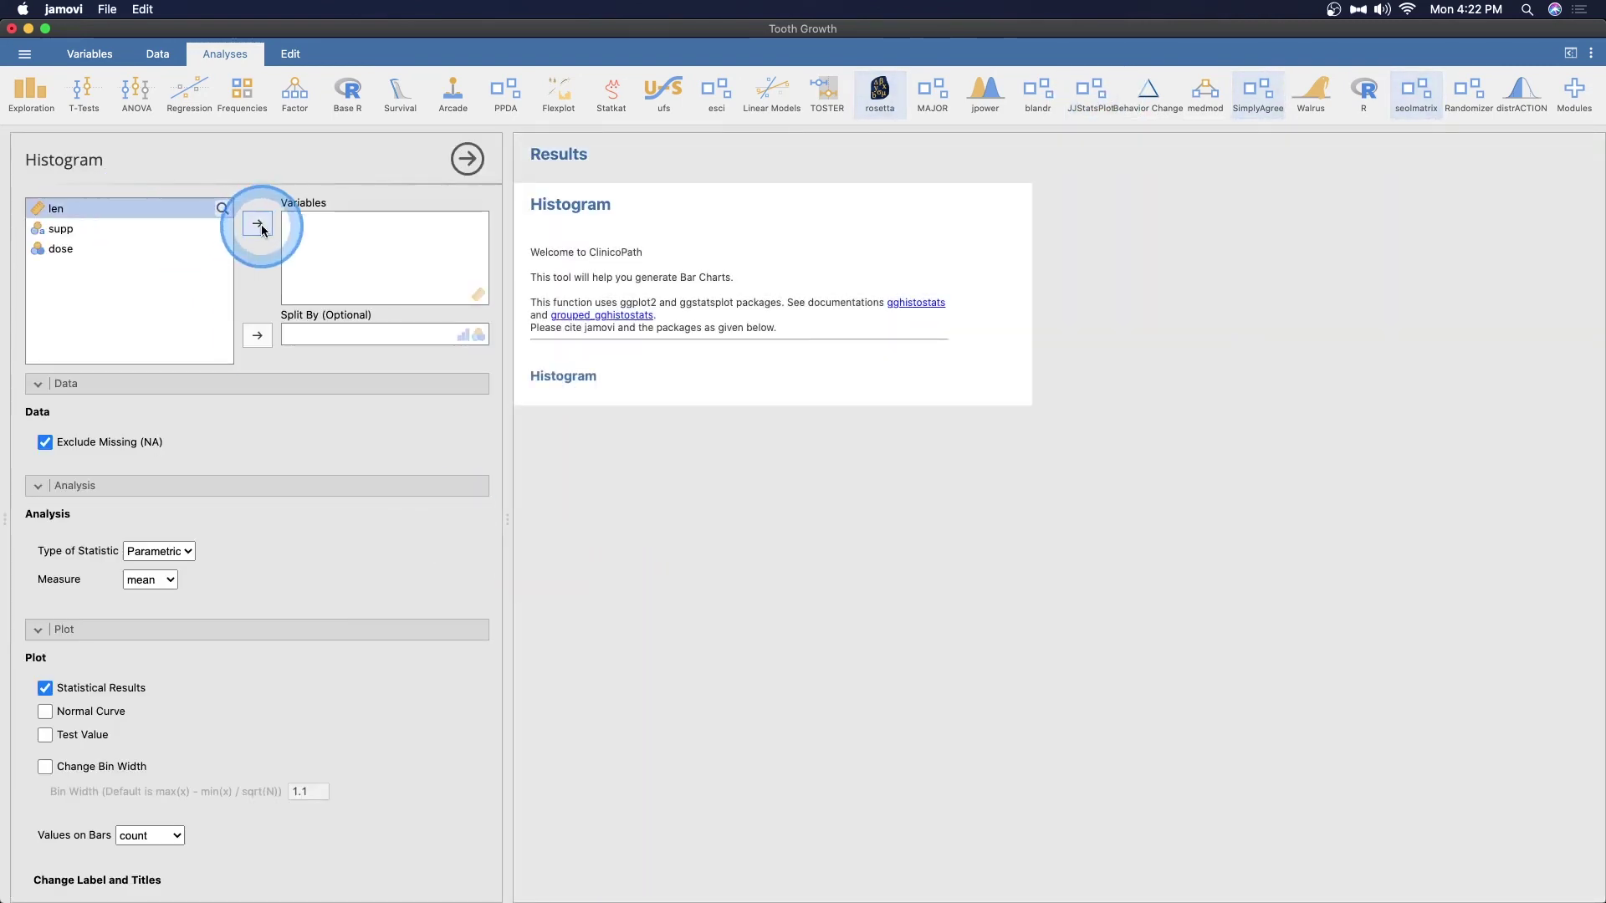
{"action": "left_click", "coordinate": [620, 553]}
{"action": "left_click", "coordinate": [781, 510]}
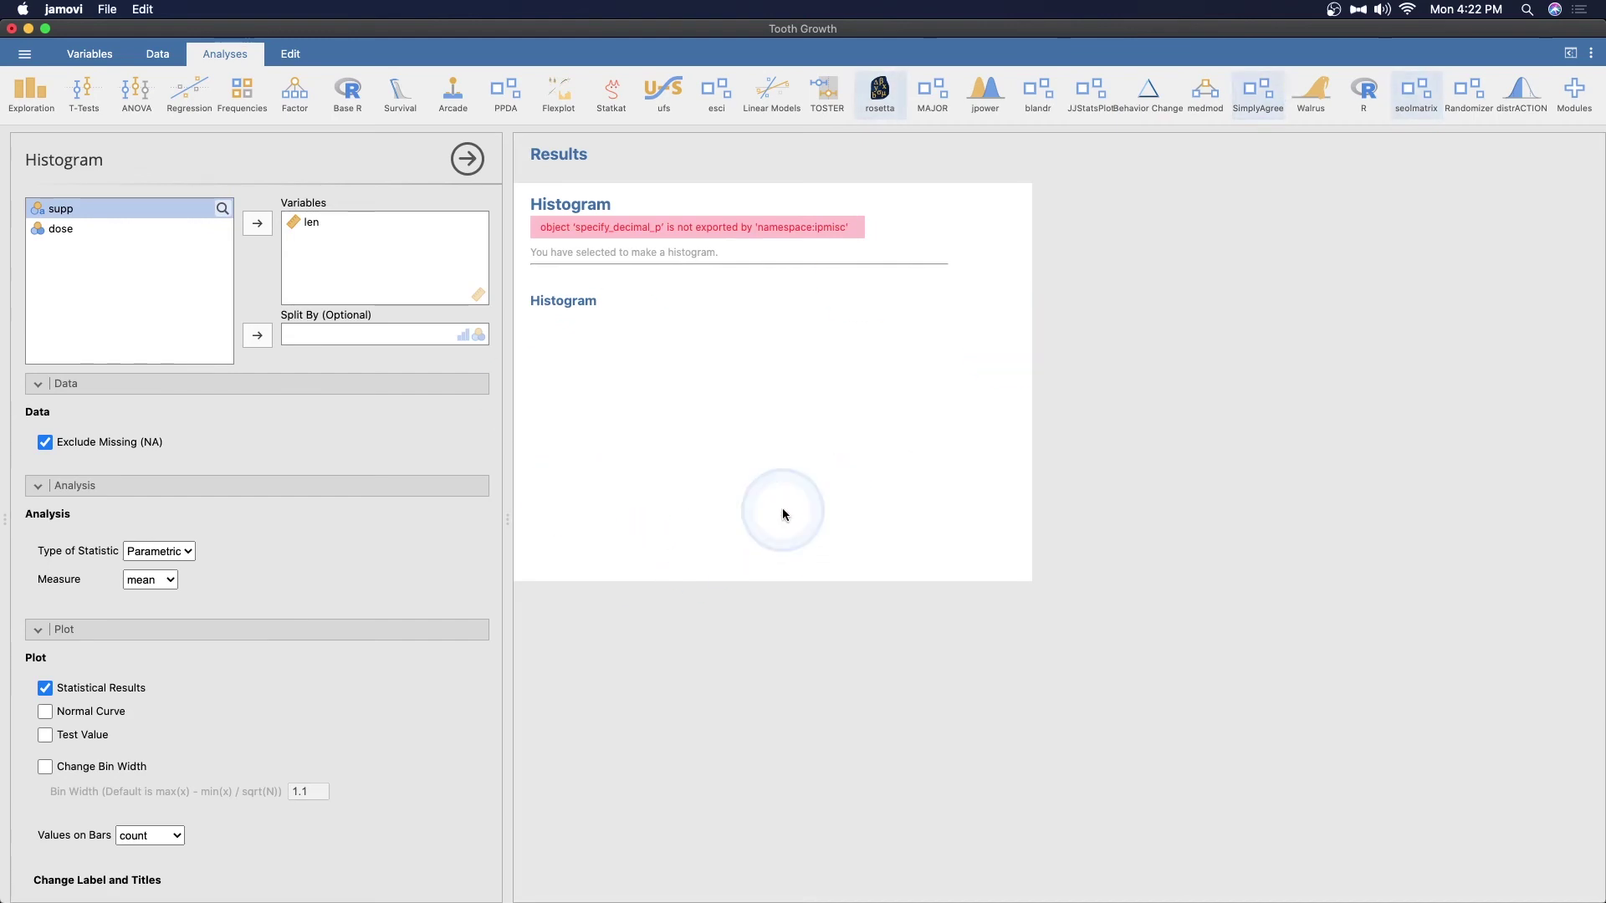
{"action": "left_click", "coordinate": [681, 468]}
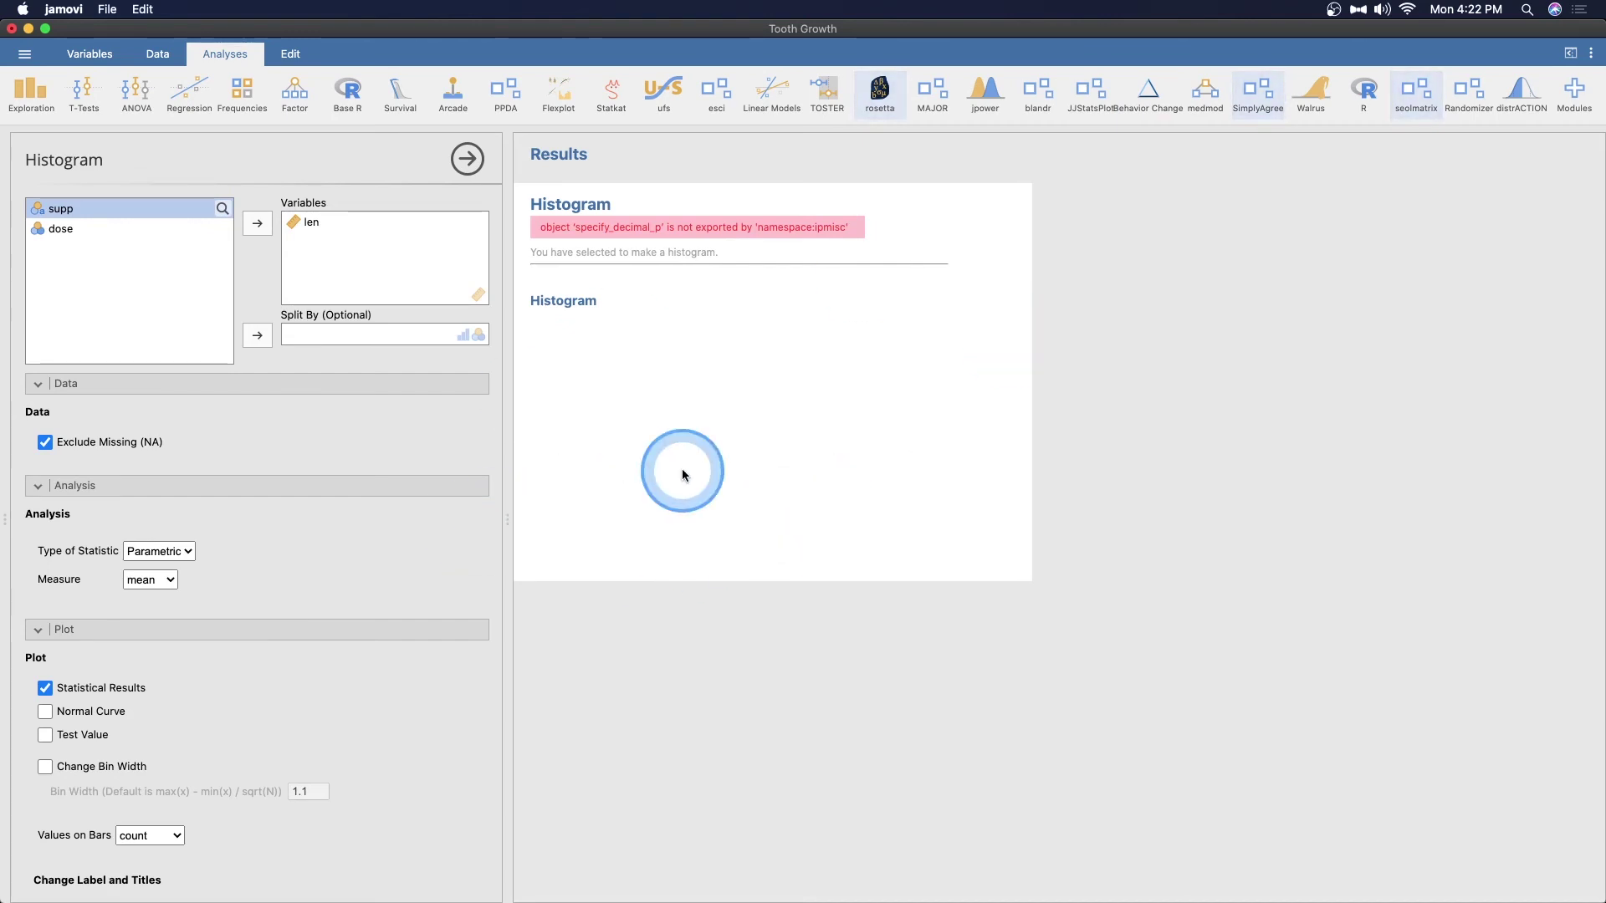
{"action": "left_click", "coordinate": [515, 532]}
{"action": "scroll", "coordinate": [388, 543], "scroll_direction": "down", "scroll_amount": 8}
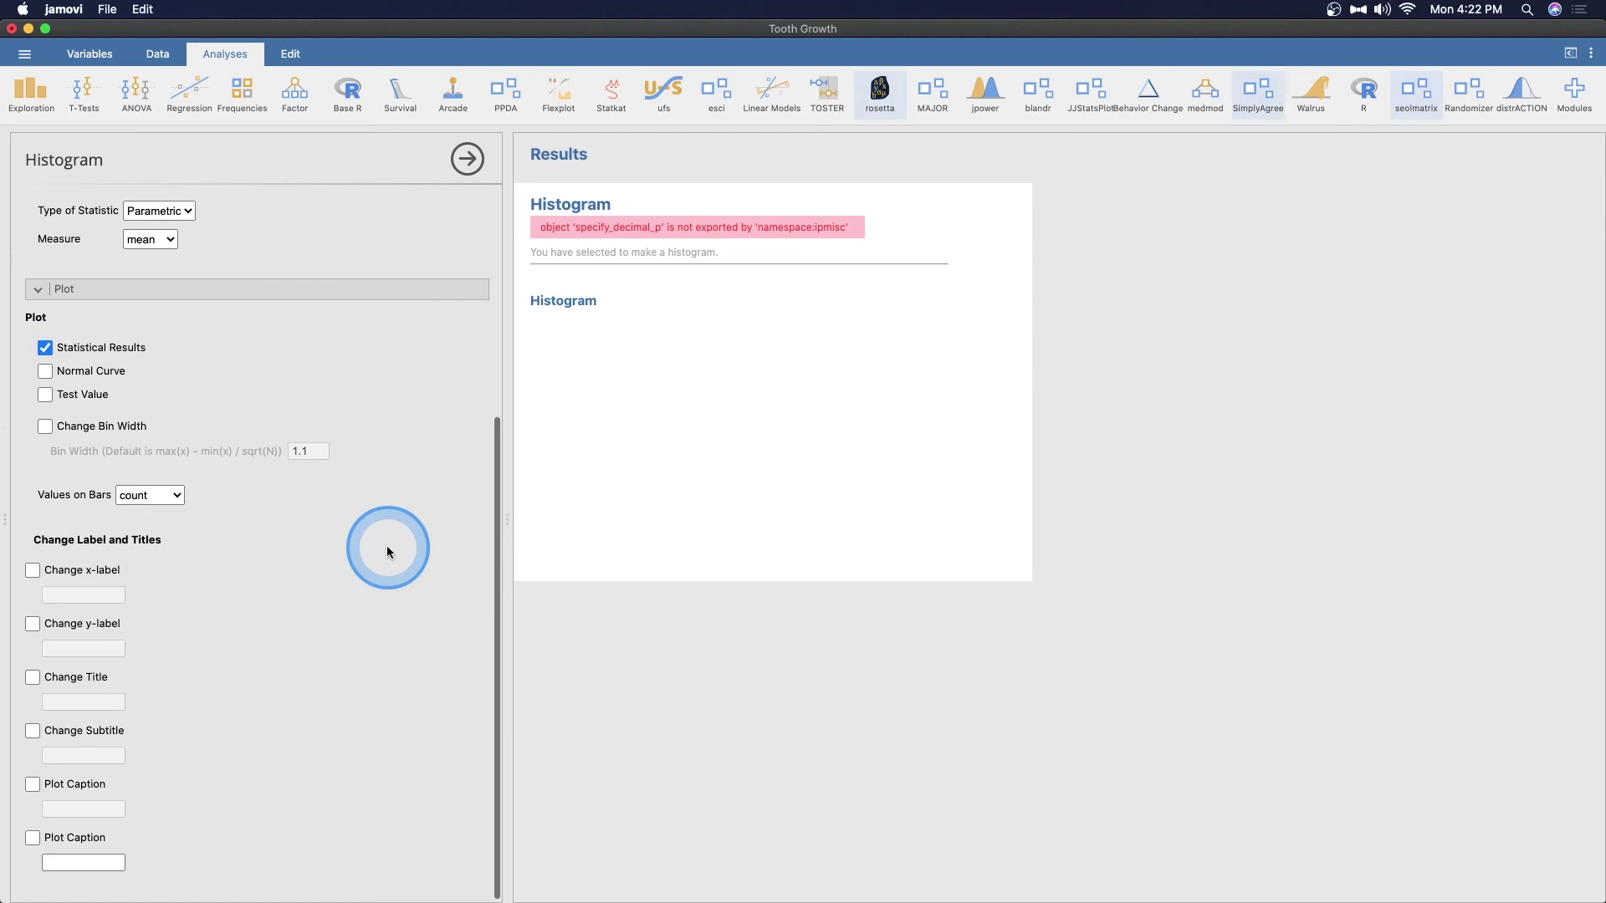
{"action": "scroll", "coordinate": [268, 507], "scroll_direction": "up", "scroll_amount": 8}
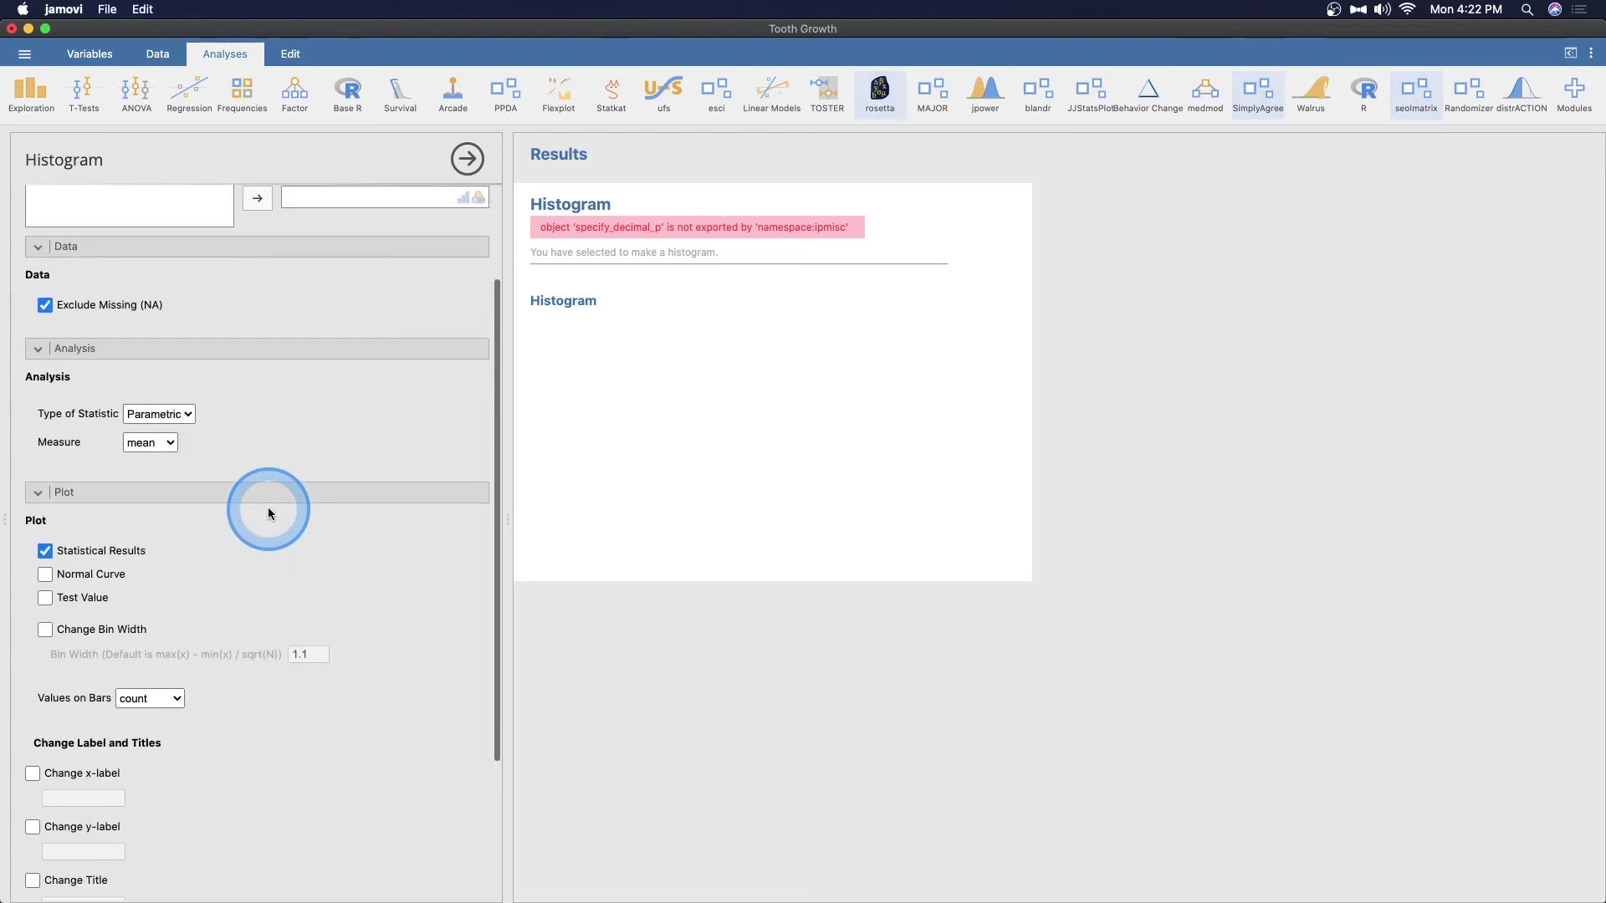
After glancing at the histopathology example results, start a JJStatsPlot Scatter Plot on Tooth Growth.
{"action": "left_click", "coordinate": [1348, 620]}
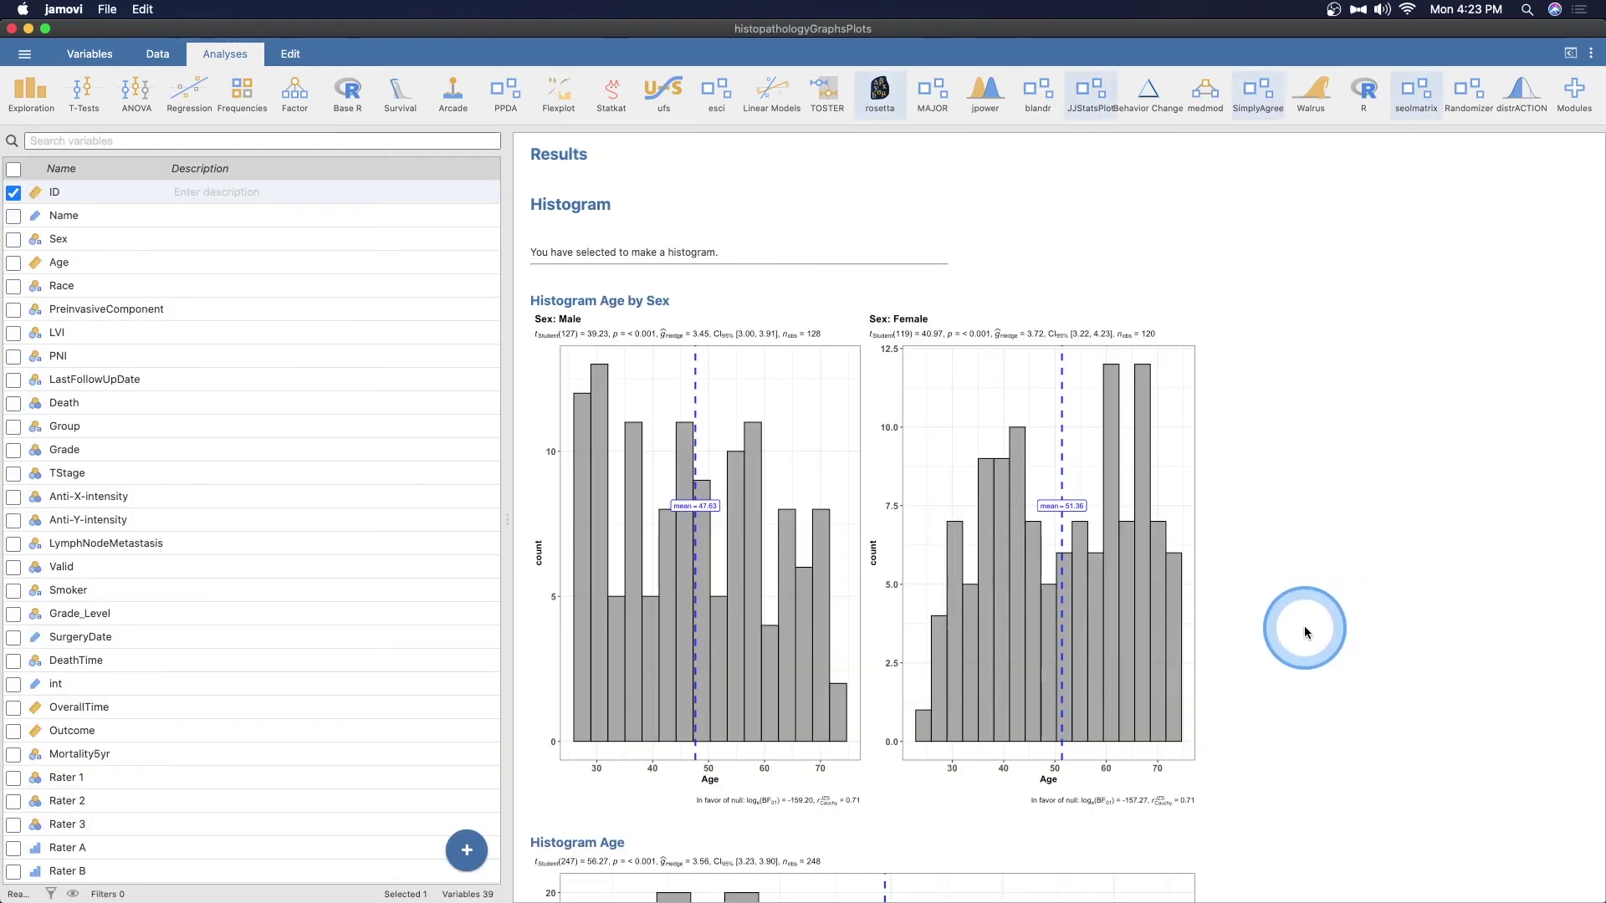
{"action": "left_click", "coordinate": [1303, 626]}
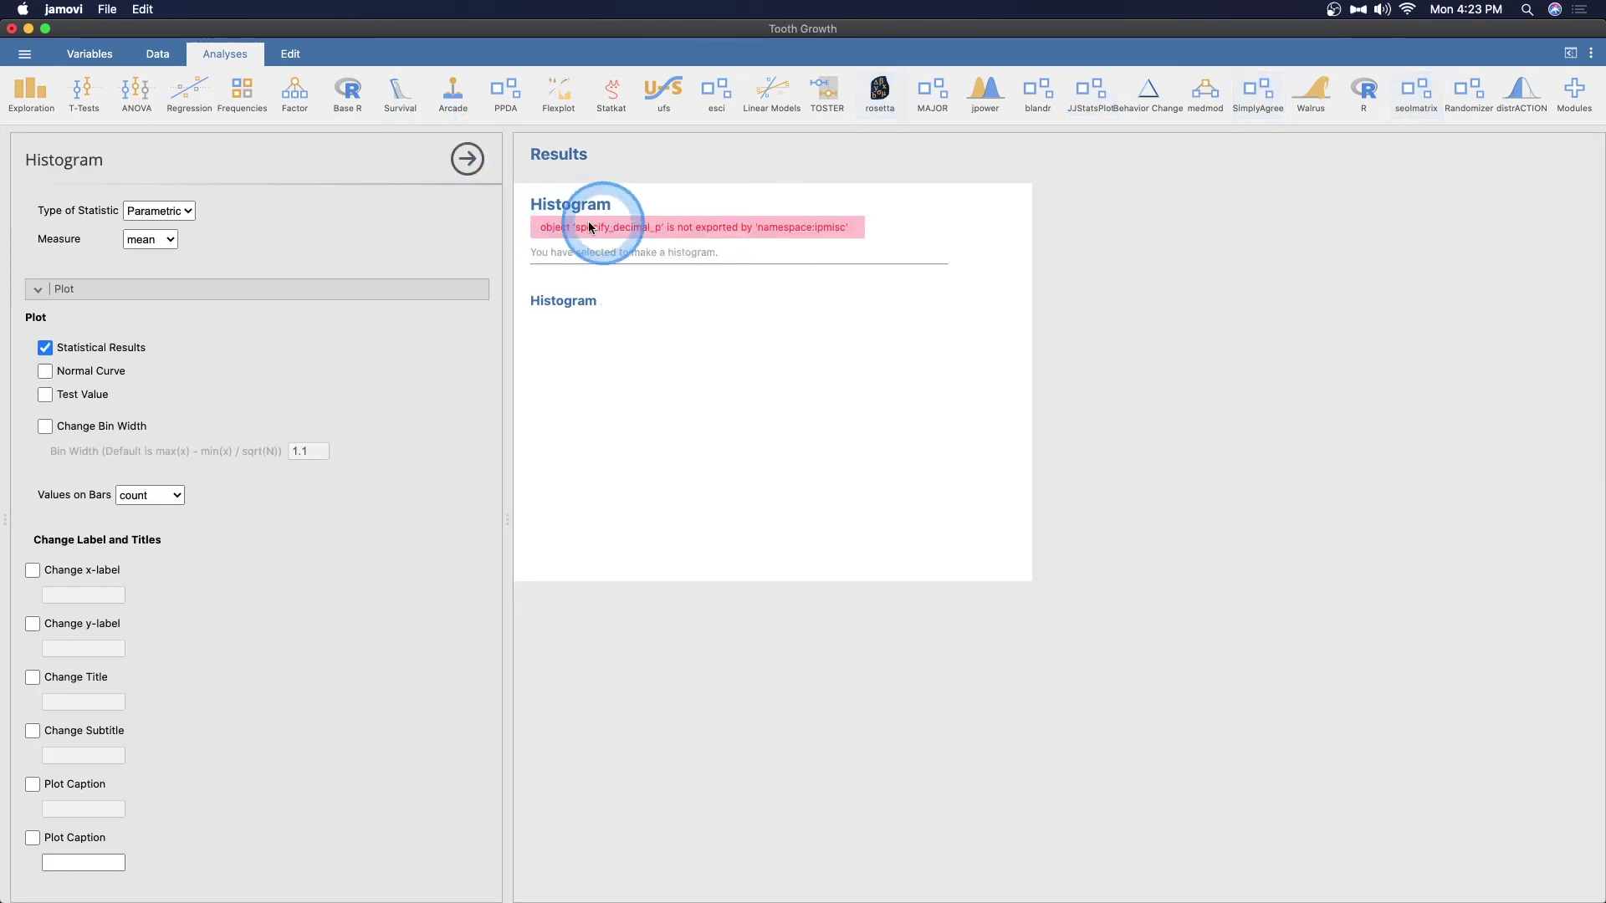
{"action": "left_click", "coordinate": [1091, 90]}
{"action": "left_click", "coordinate": [1180, 222]}
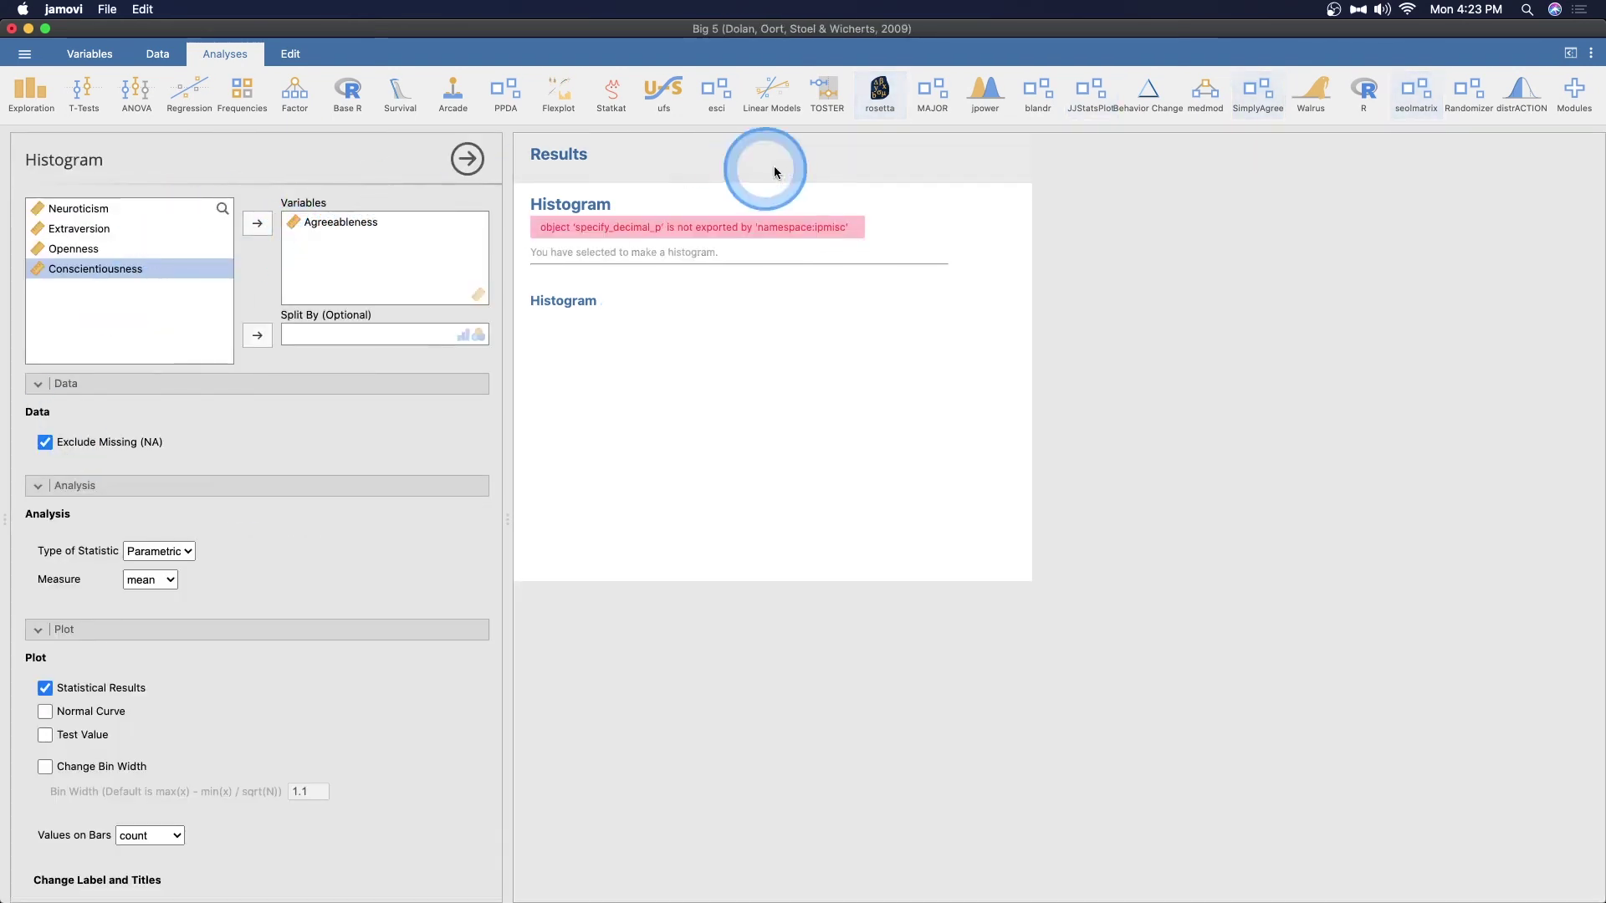
Create a Big 5 Scatter Plot with Neuroticism on the x-axis and Openness on the y-axis.
{"action": "left_click", "coordinate": [670, 503]}
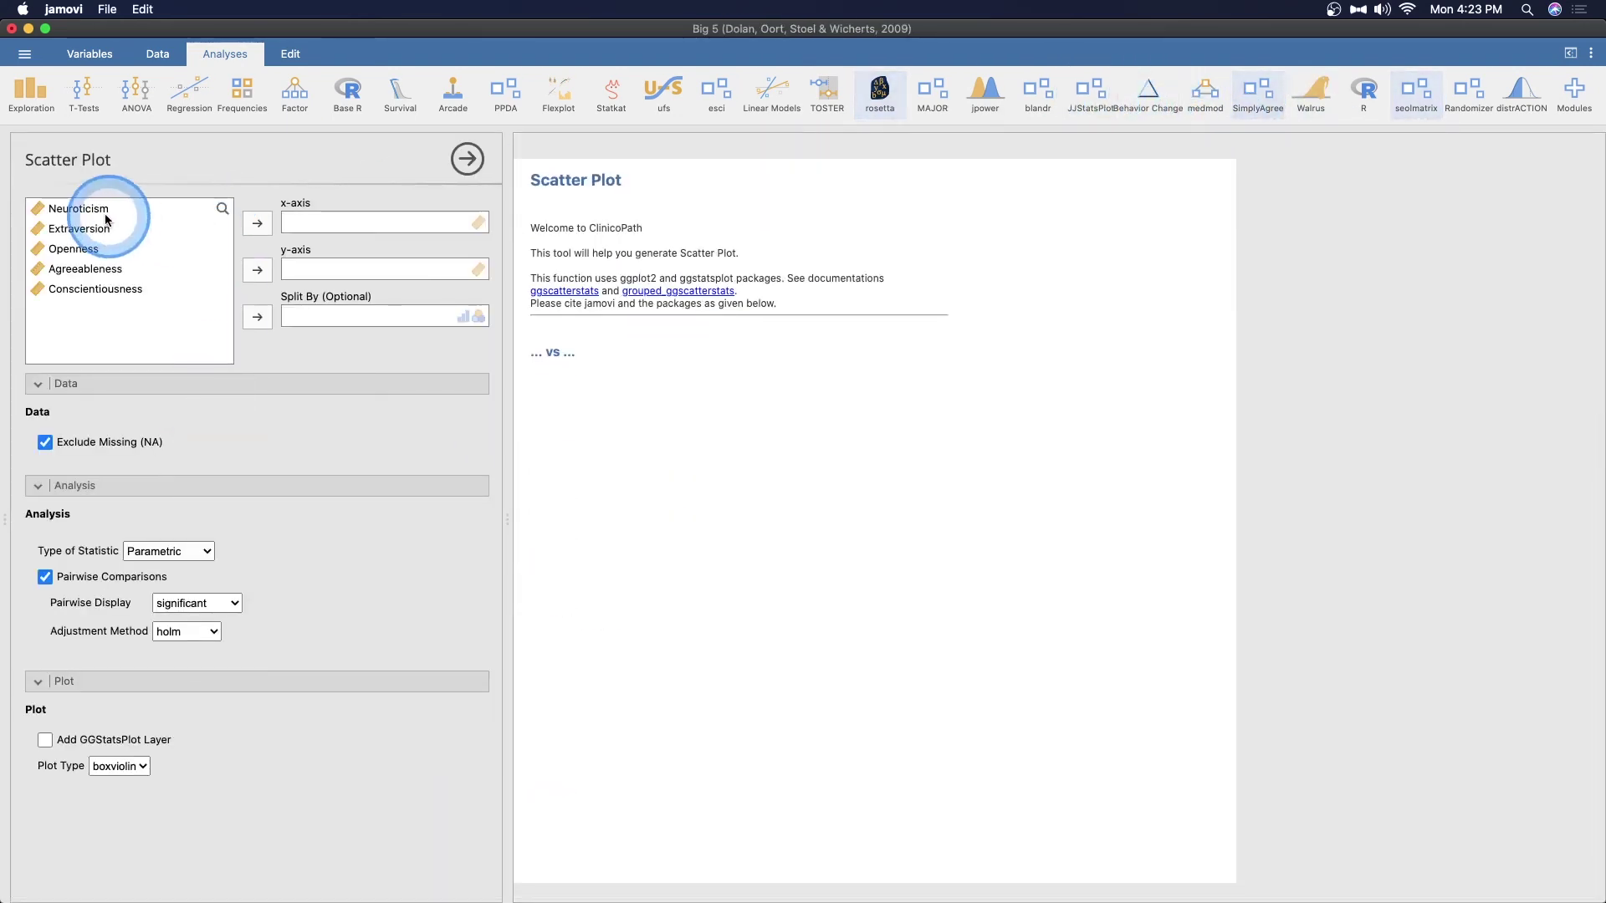
{"action": "left_click", "coordinate": [92, 211]}
{"action": "left_click", "coordinate": [257, 222]}
{"action": "left_click", "coordinate": [84, 228]}
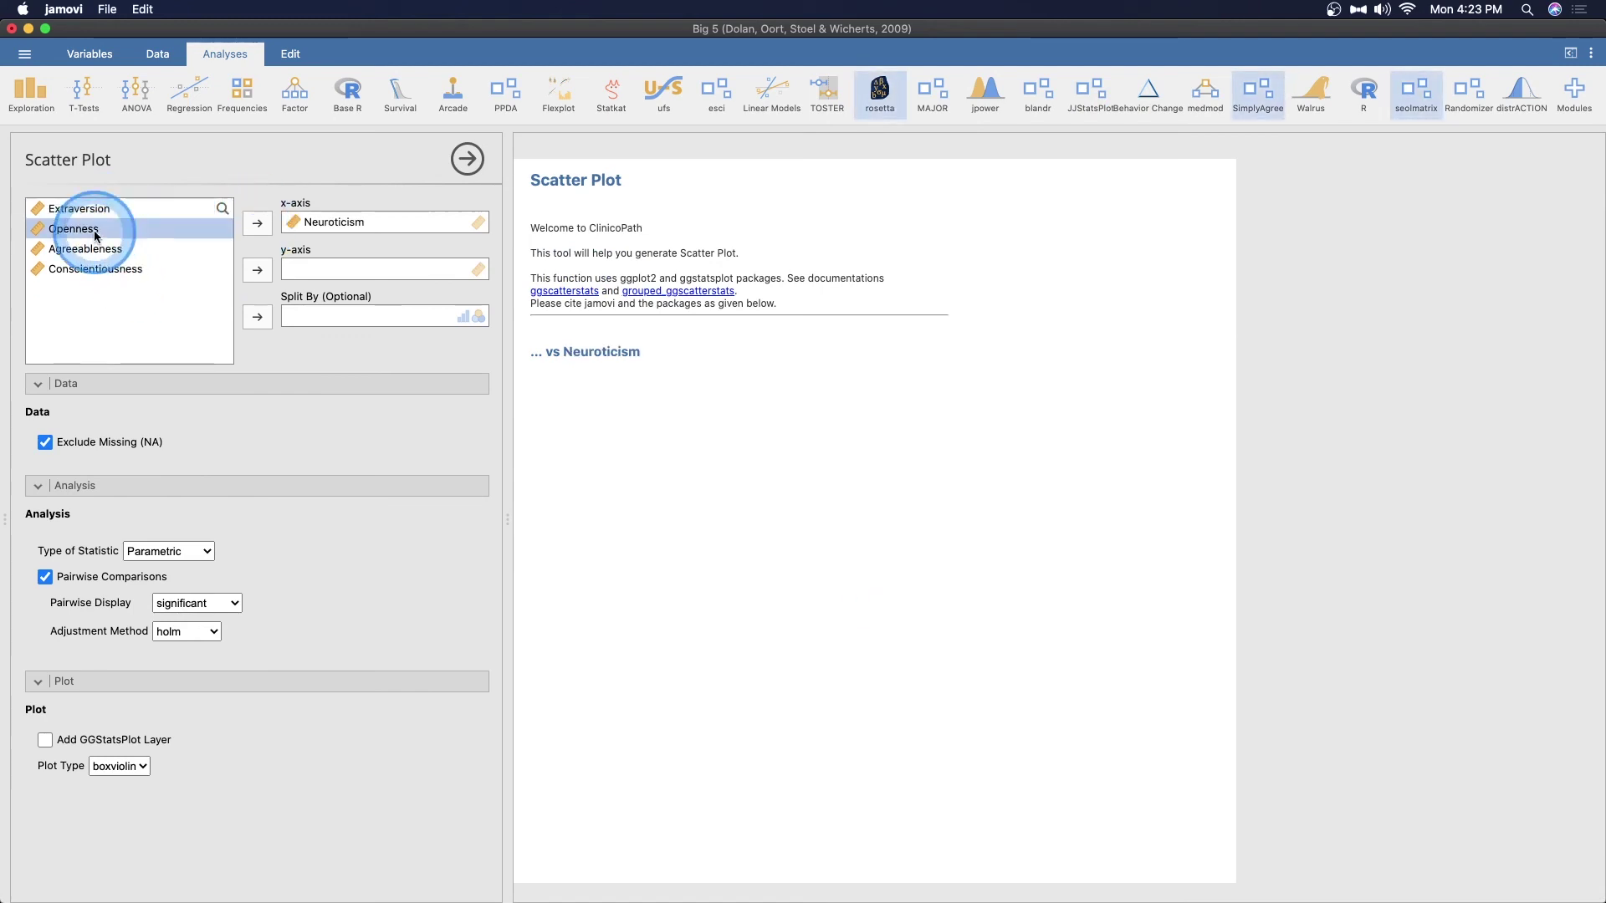
{"action": "left_click", "coordinate": [256, 270]}
{"action": "left_click", "coordinate": [807, 596]}
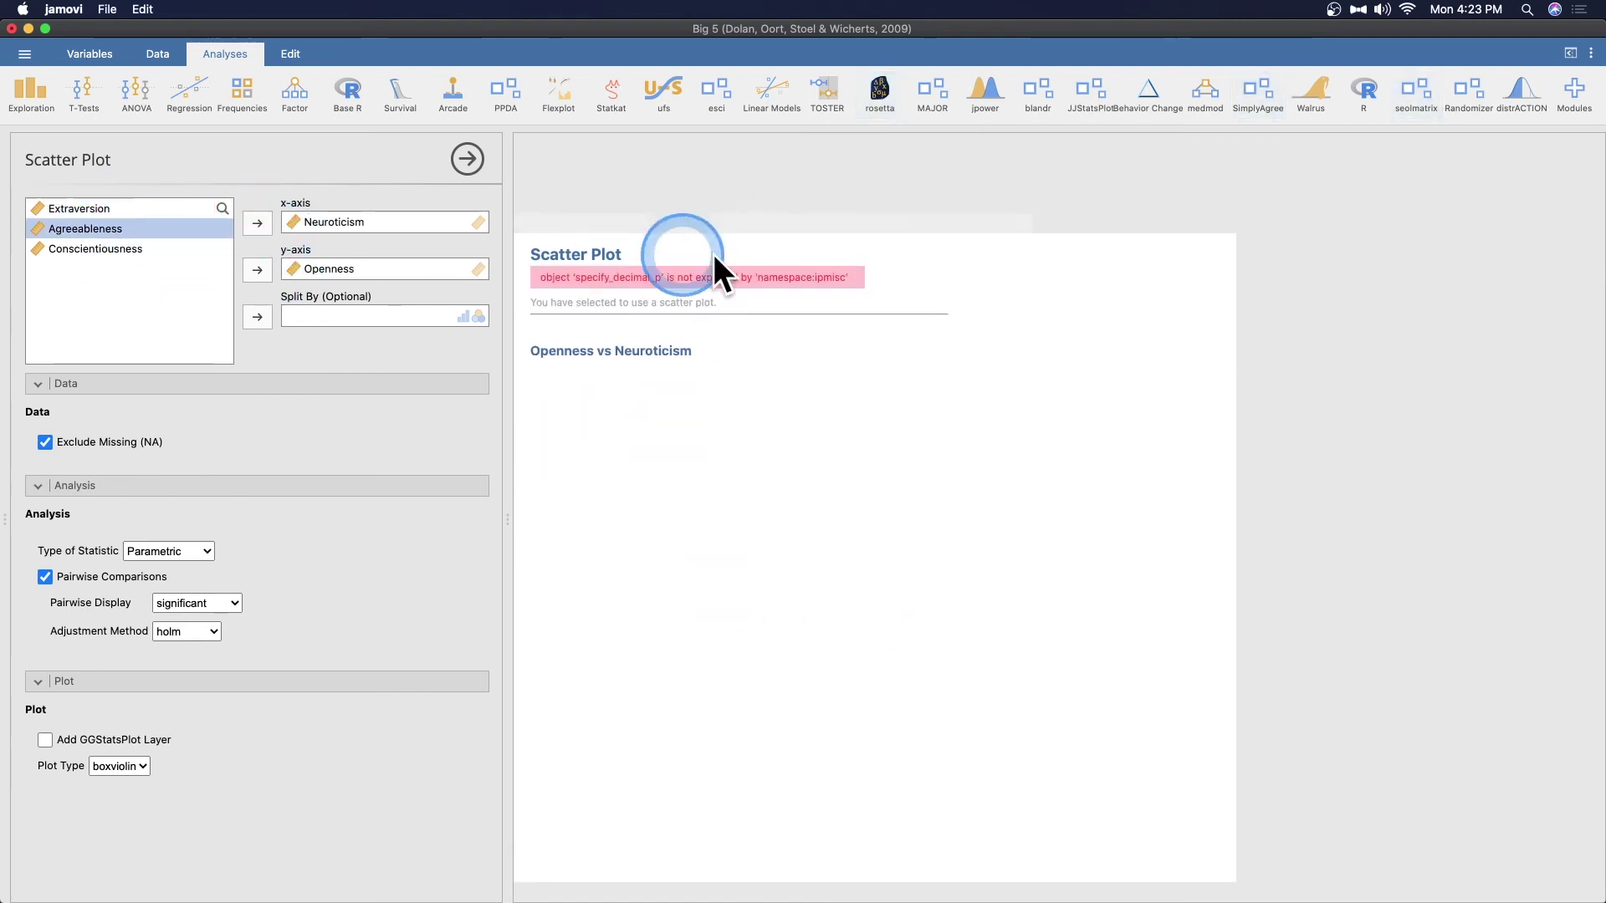
{"action": "key", "text": "ctrl+Up"}
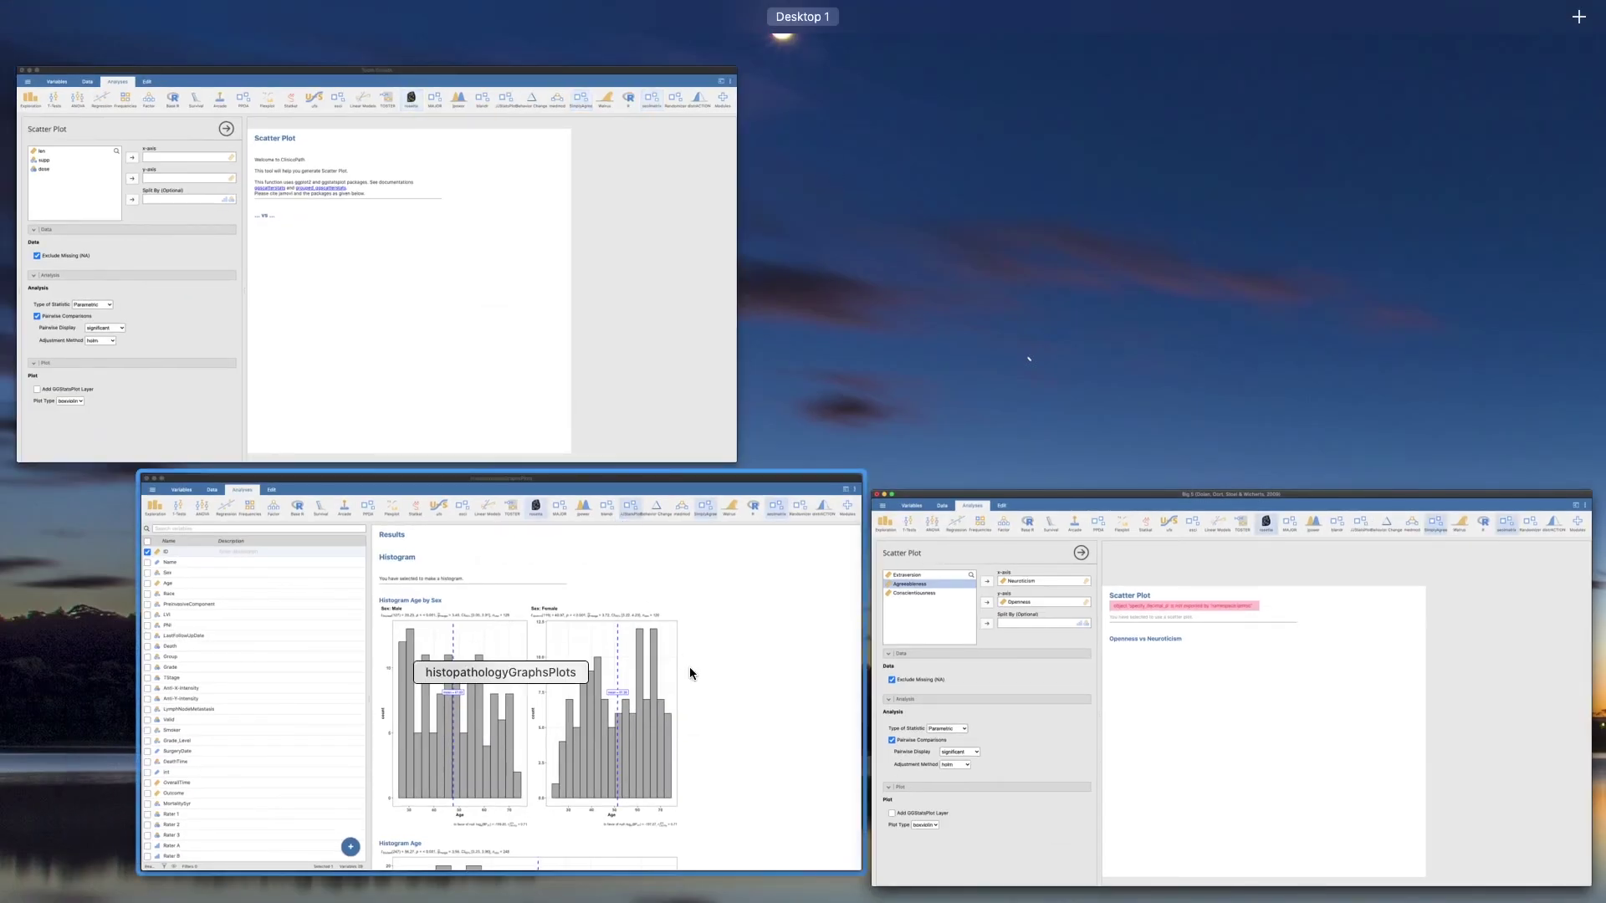
Switch to the histopathologyGraphsPlots window and scroll down to Histogram Age and back up.
{"action": "left_click", "coordinate": [689, 666]}
{"action": "scroll", "coordinate": [991, 459], "scroll_direction": "down", "scroll_amount": 5}
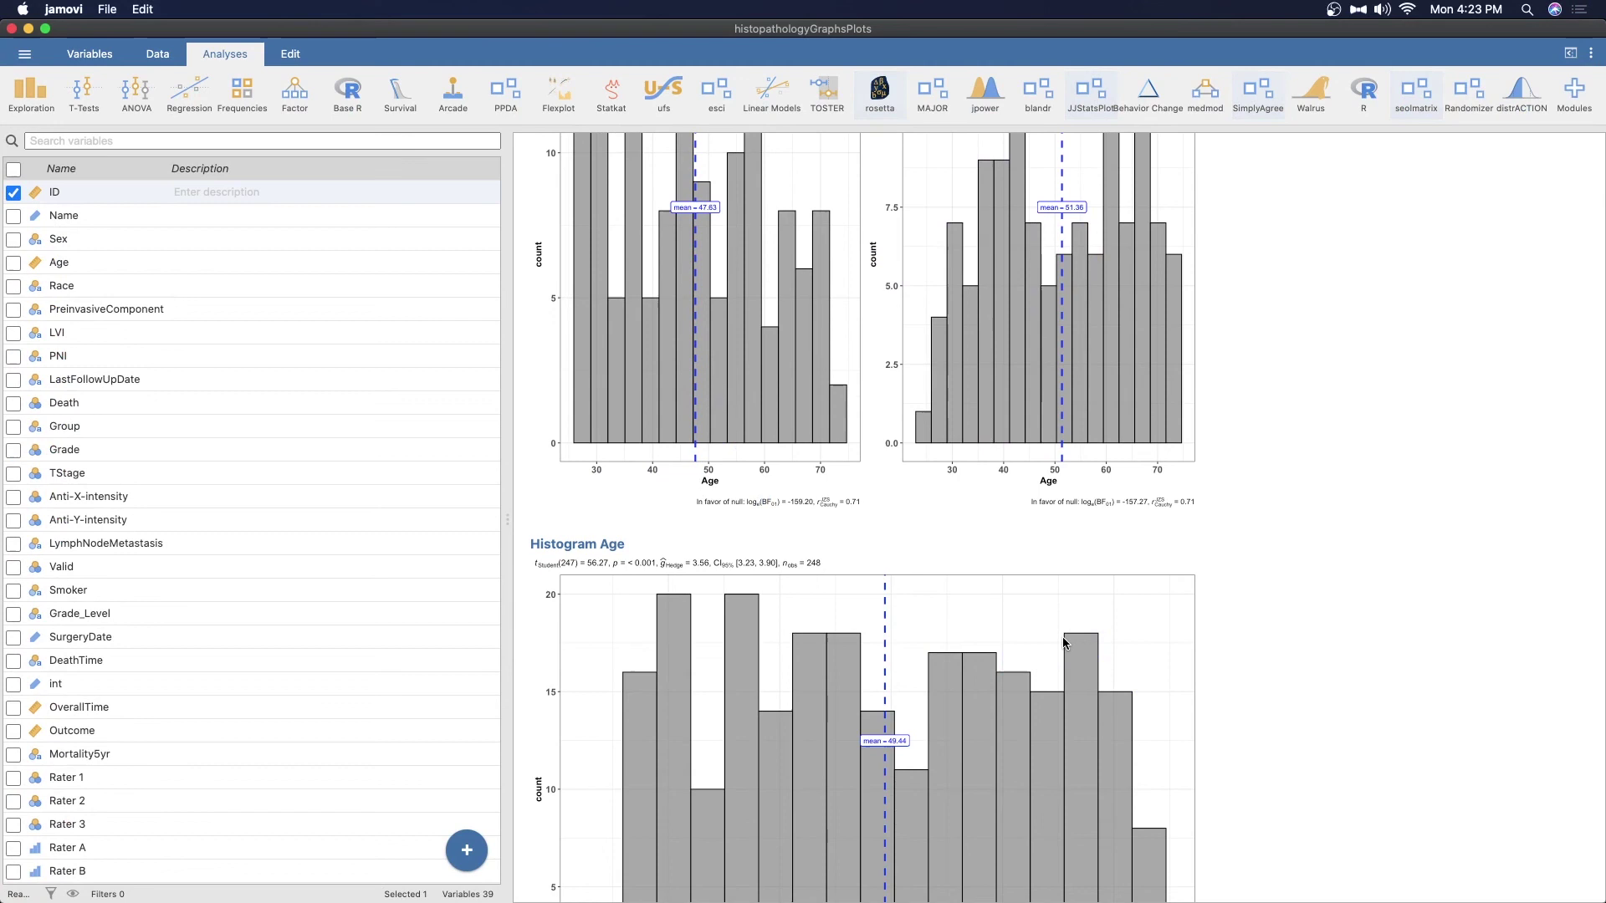
{"action": "scroll", "coordinate": [993, 685], "scroll_direction": "up", "scroll_amount": 5}
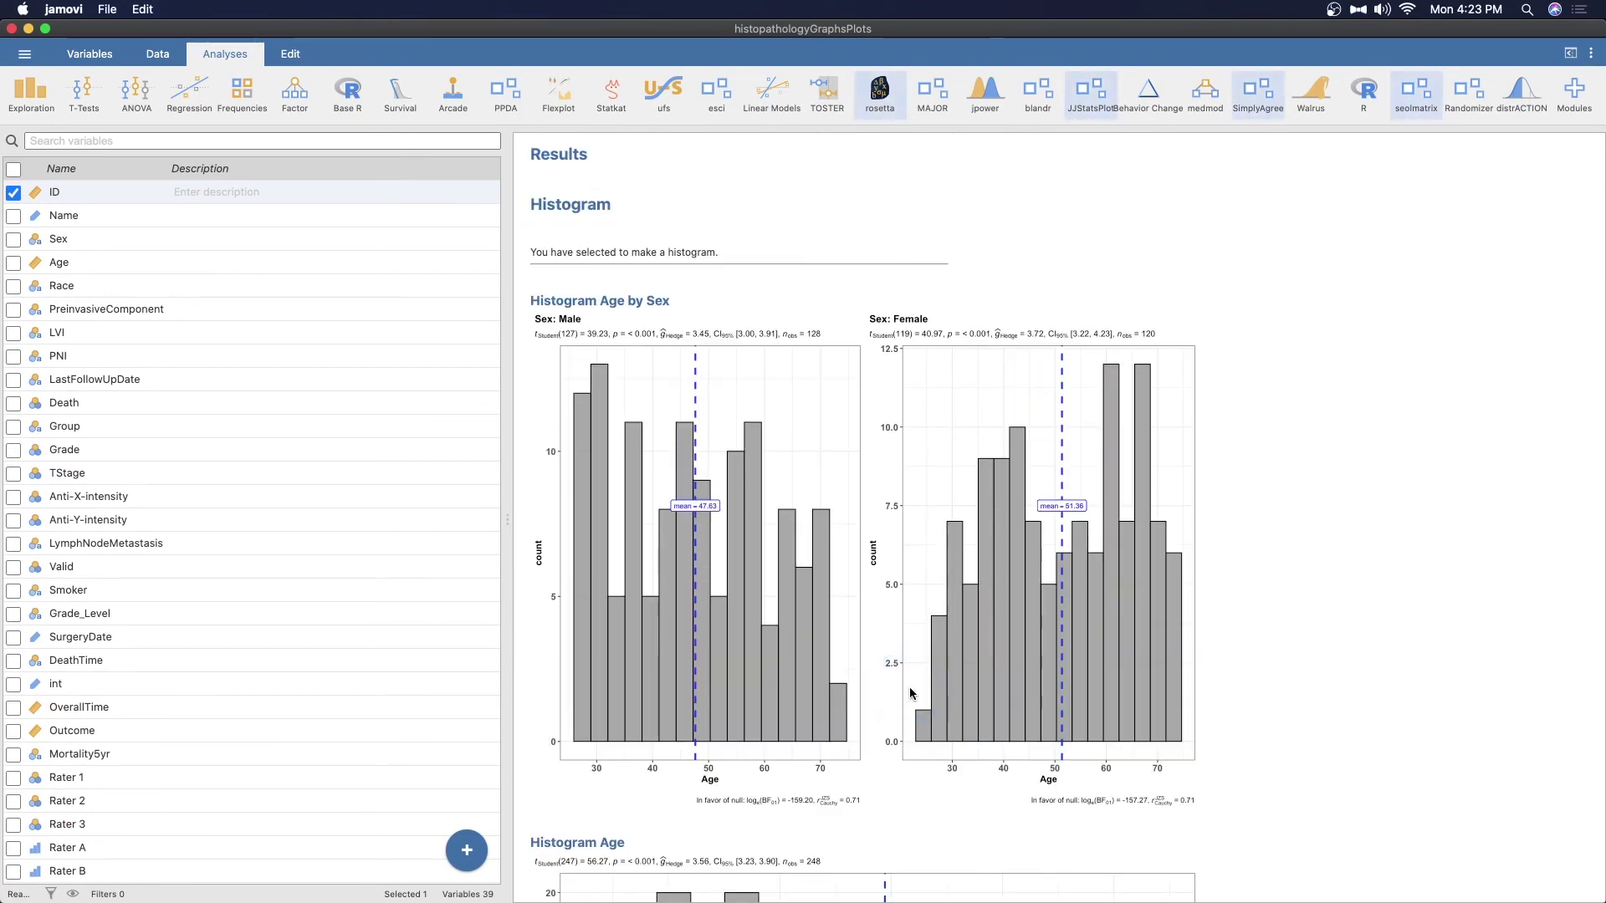